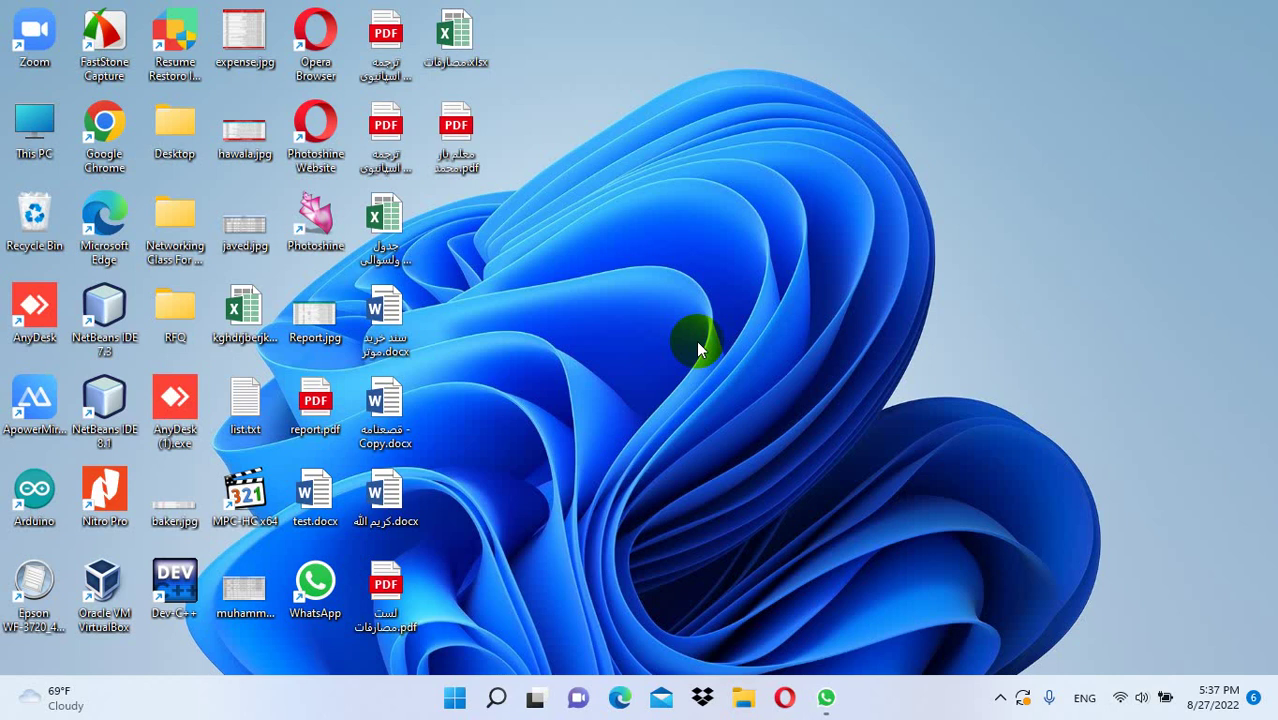
# - Launch Excel from the Run box and dismiss the Office activation notice
pyautogui.press('super+r')
pyautogui.write('ex')
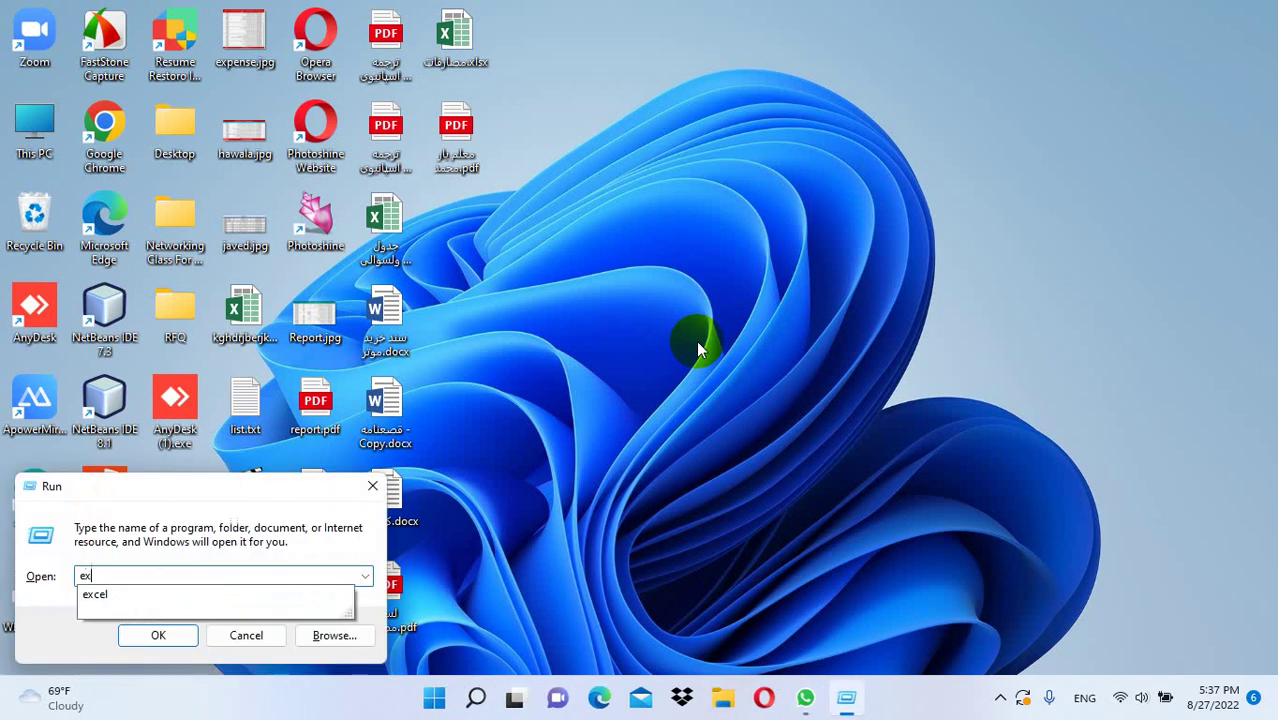
pyautogui.write('cel')
pyautogui.press('Return')
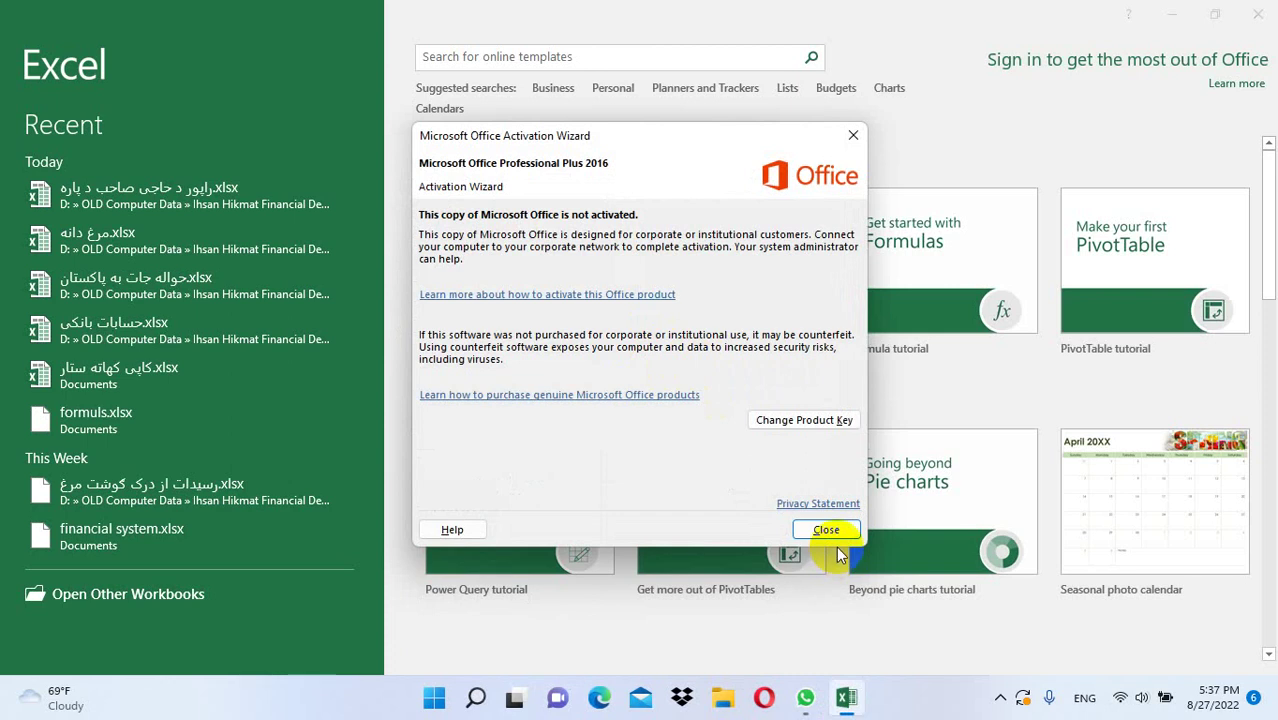
pyautogui.click(832, 532)
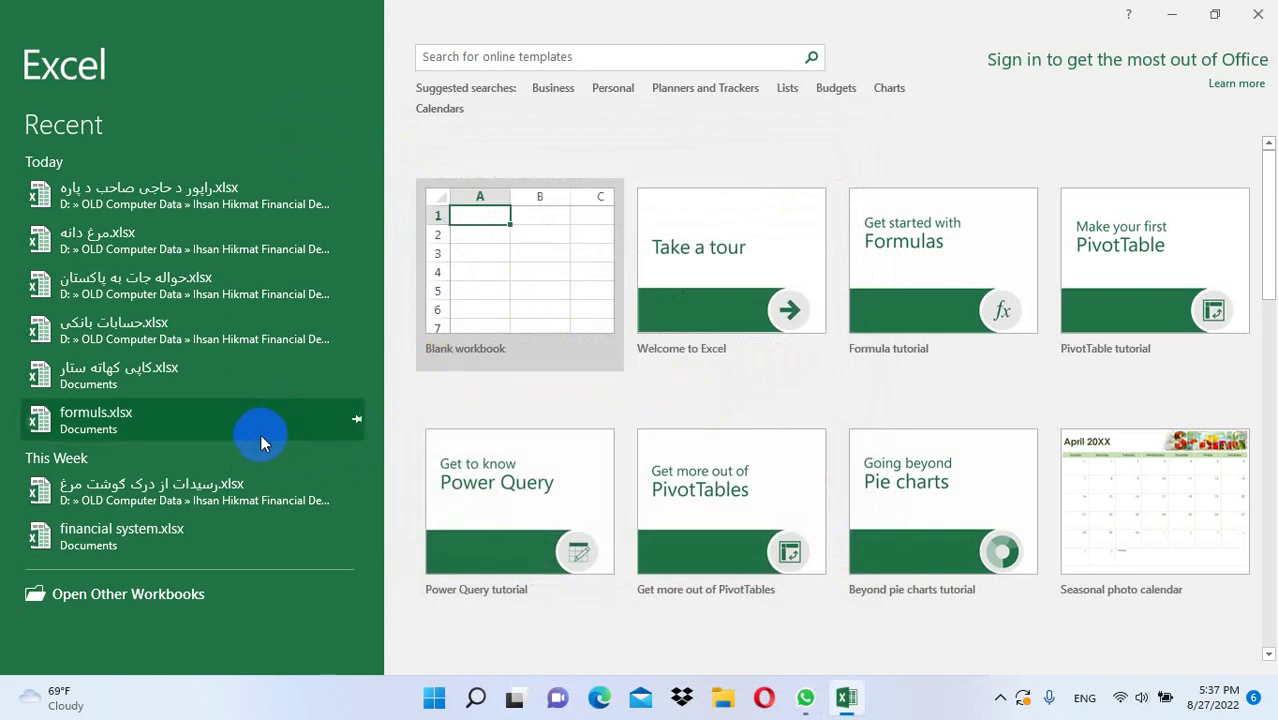
# - Close the financial system workbook and open function.xlsx from the recent workbooks list
pyautogui.click(270, 545)
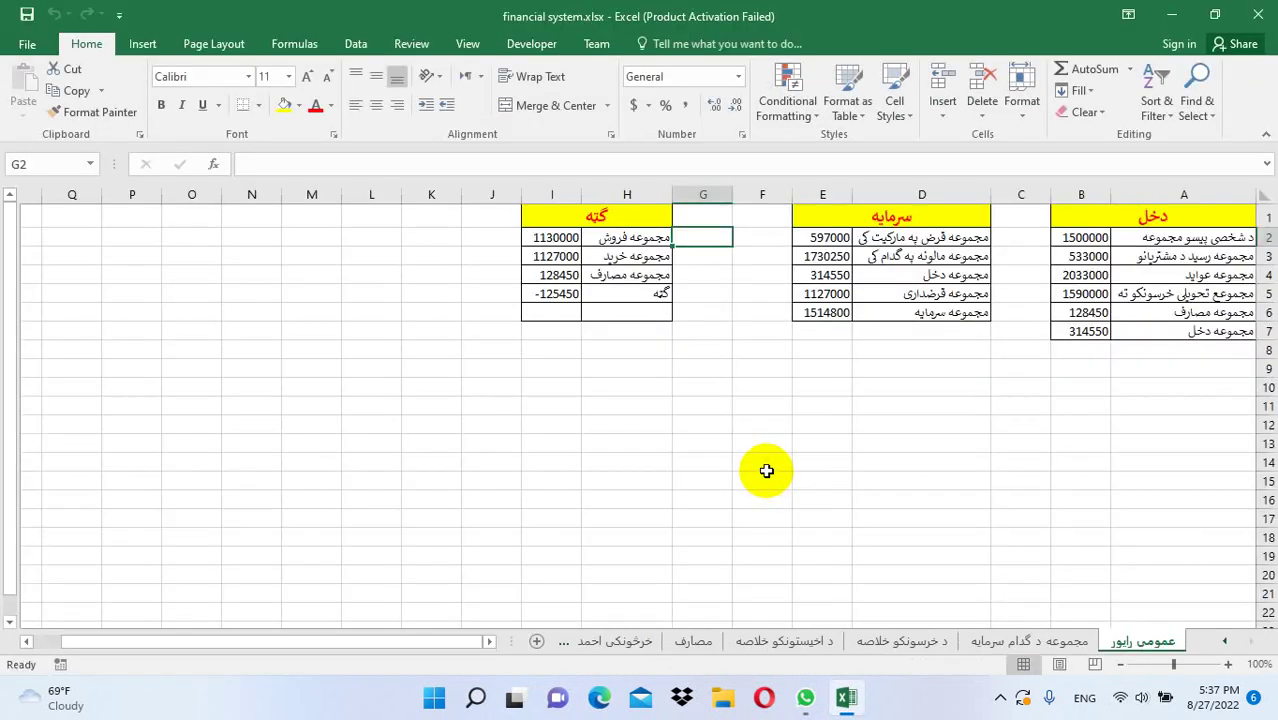
pyautogui.hotkey('ctrl', 'w')
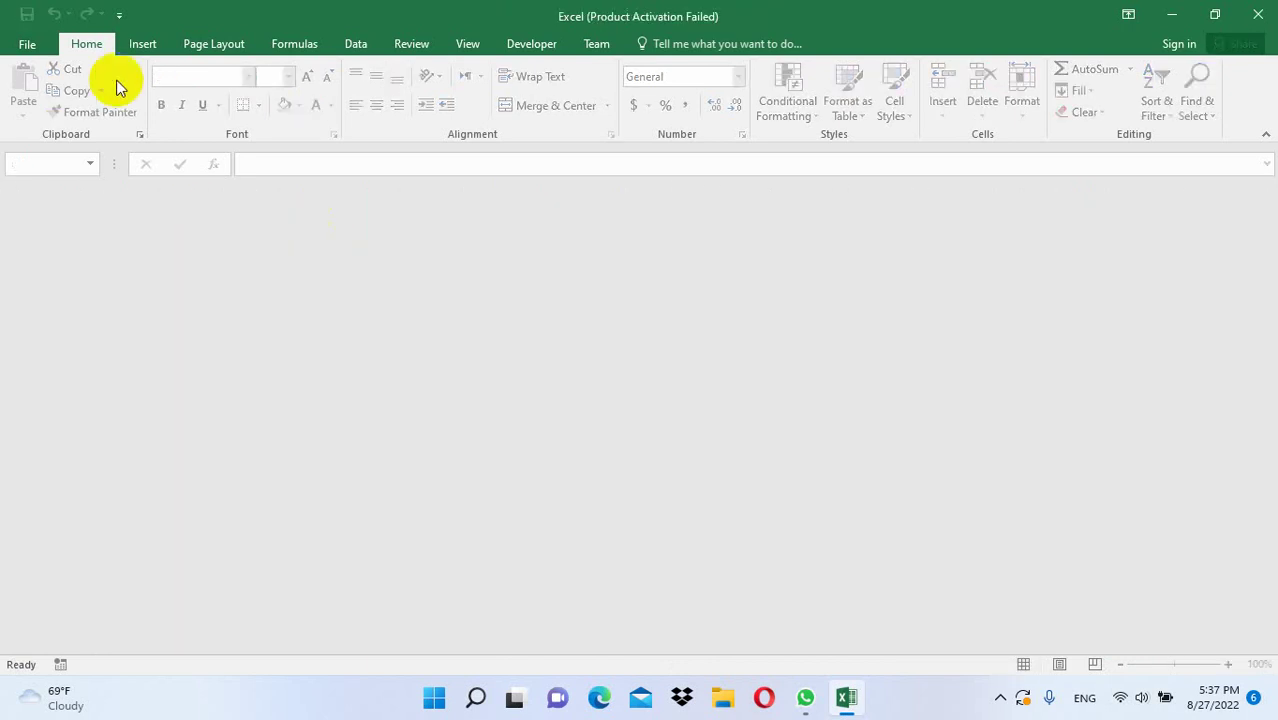
pyautogui.click(27, 44)
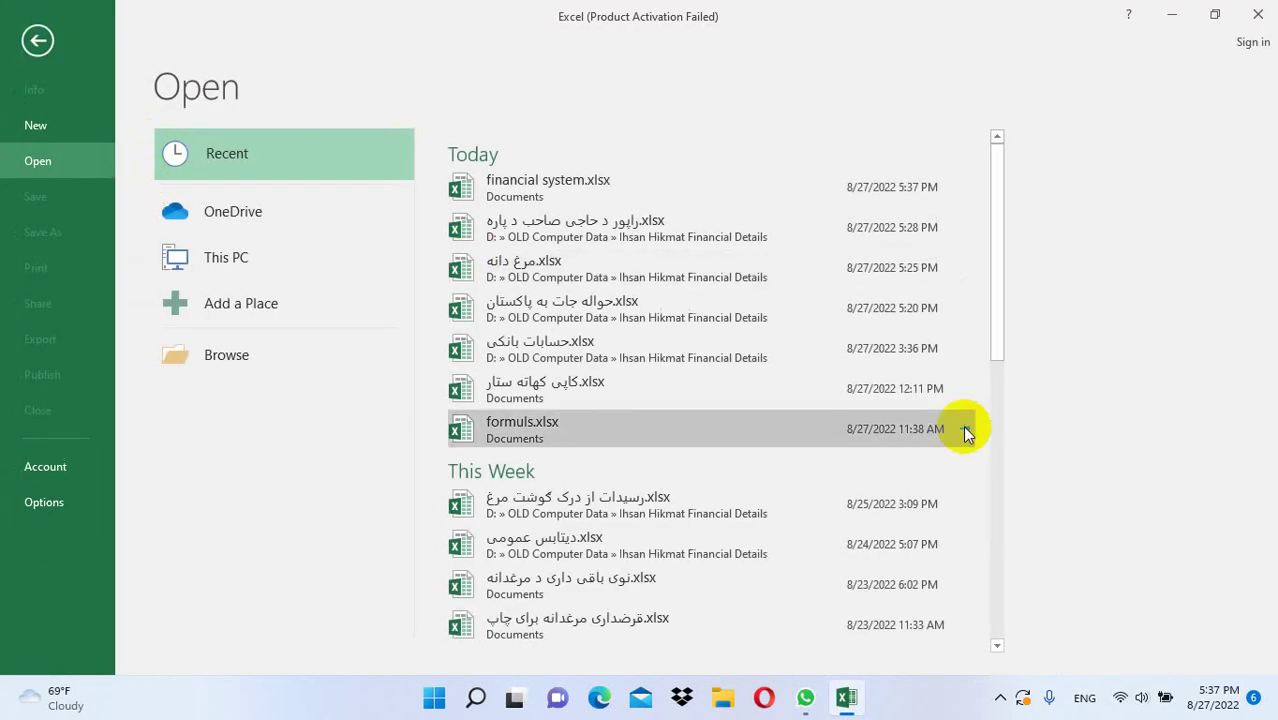
pyautogui.moveTo(1005, 320)
pyautogui.mouseDown()
pyautogui.moveTo(998, 400)
pyautogui.moveTo(996, 307)
pyautogui.moveTo(1004, 408)
pyautogui.mouseUp()
pyautogui.click(678, 477)
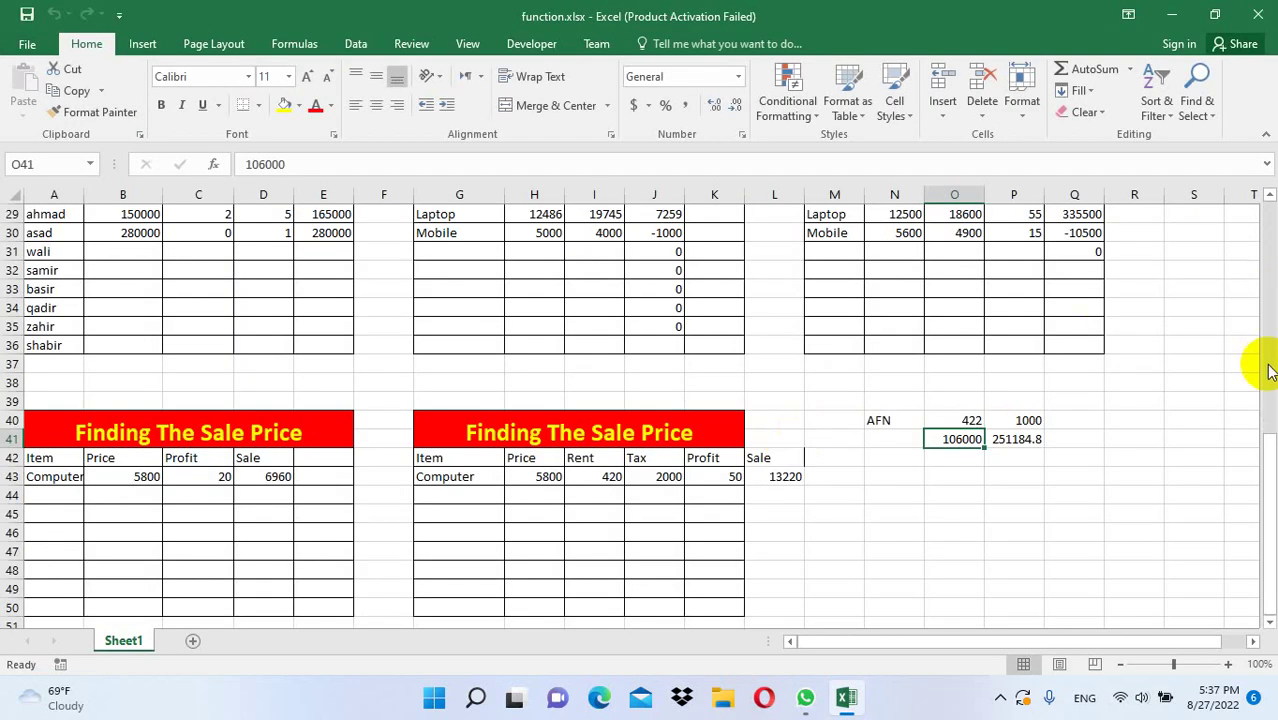
# - Enter 'Function: Buitlin calculations are called function' in cell A53 below the sale price tables
pyautogui.click(1269, 622)
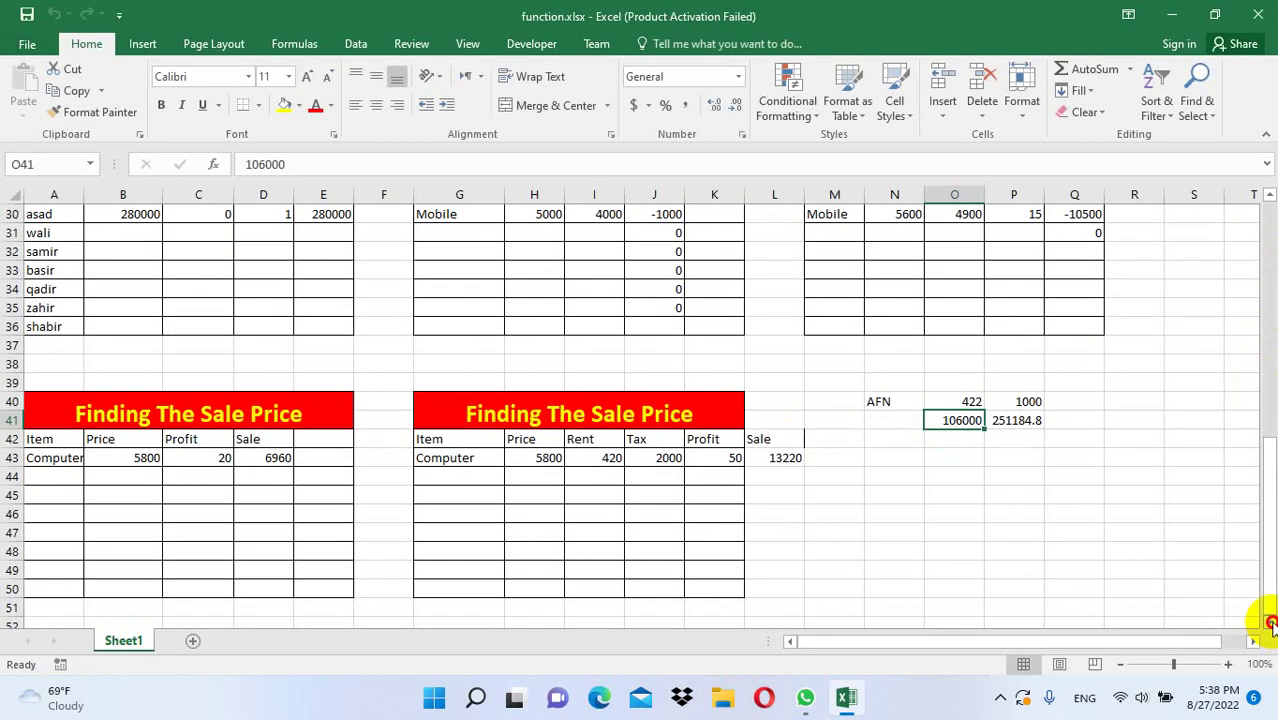
pyautogui.click(1269, 622)
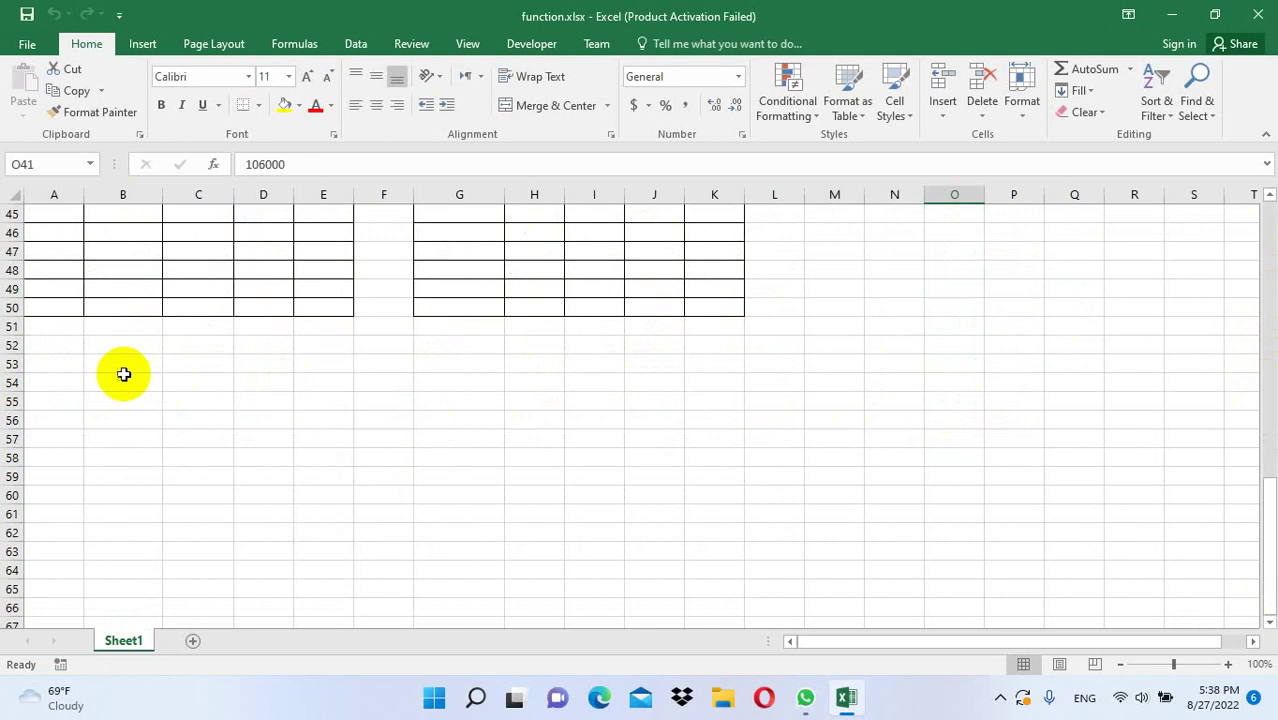
pyautogui.click(62, 365)
pyautogui.write('Func')
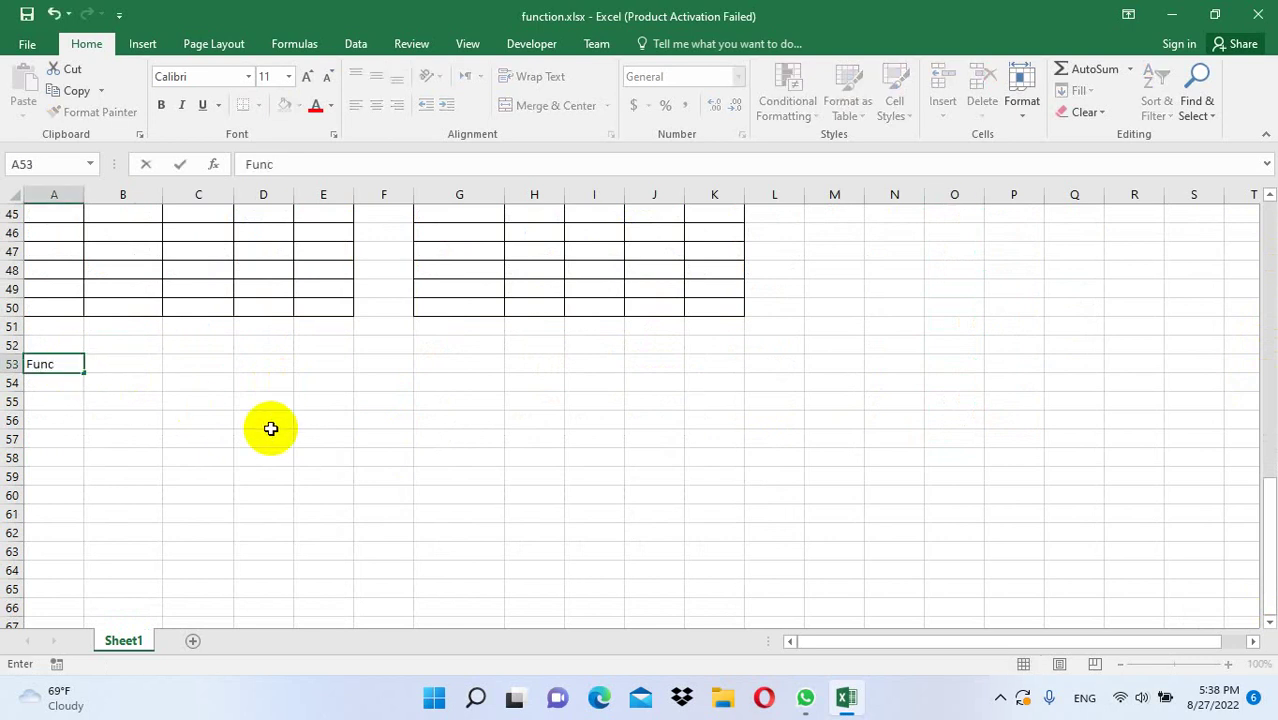
pyautogui.write('tion: ')
pyautogui.write('Buitli')
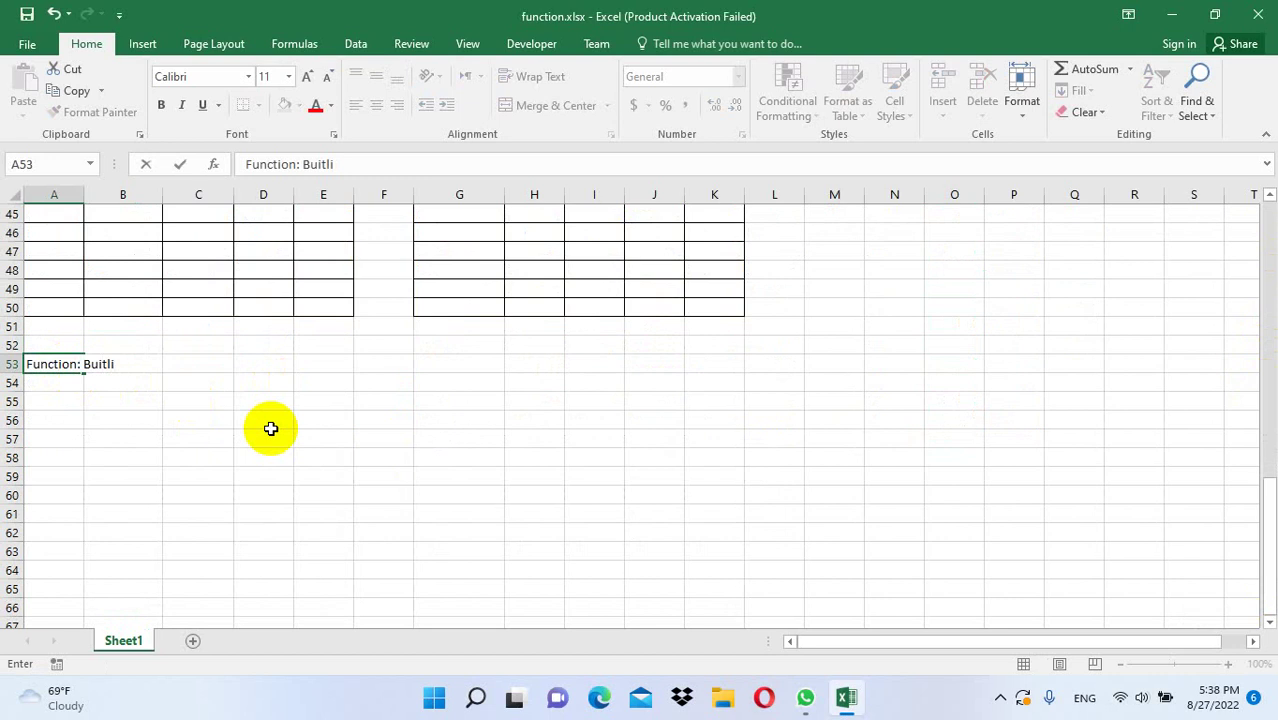
pyautogui.write('n cal')
pyautogui.write('culations')
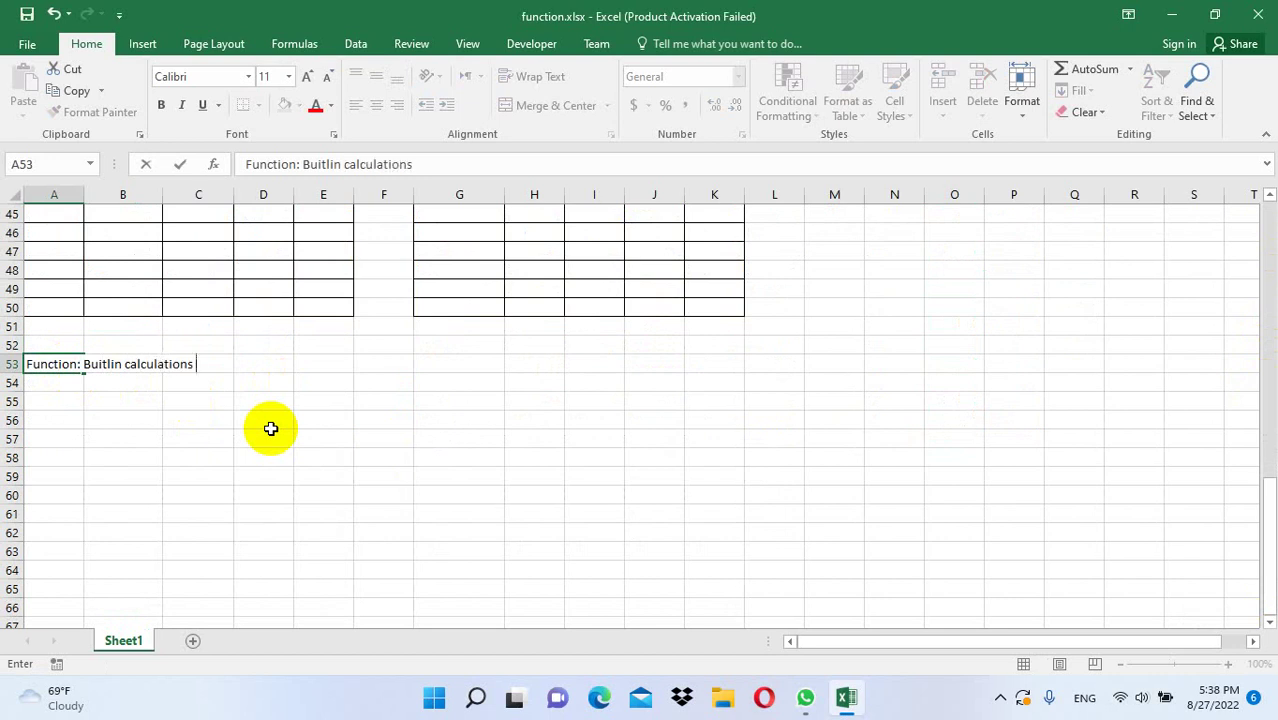
pyautogui.write(' are called')
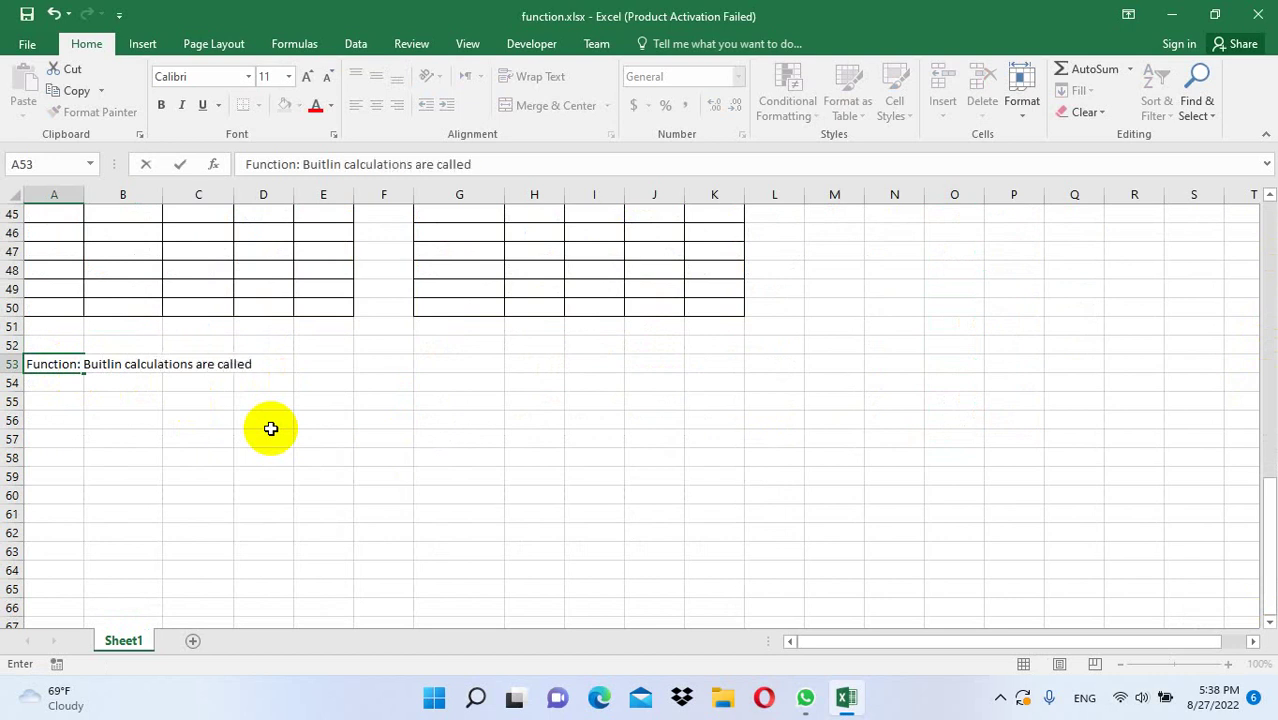
pyautogui.write(' function')
pyautogui.press('Return')
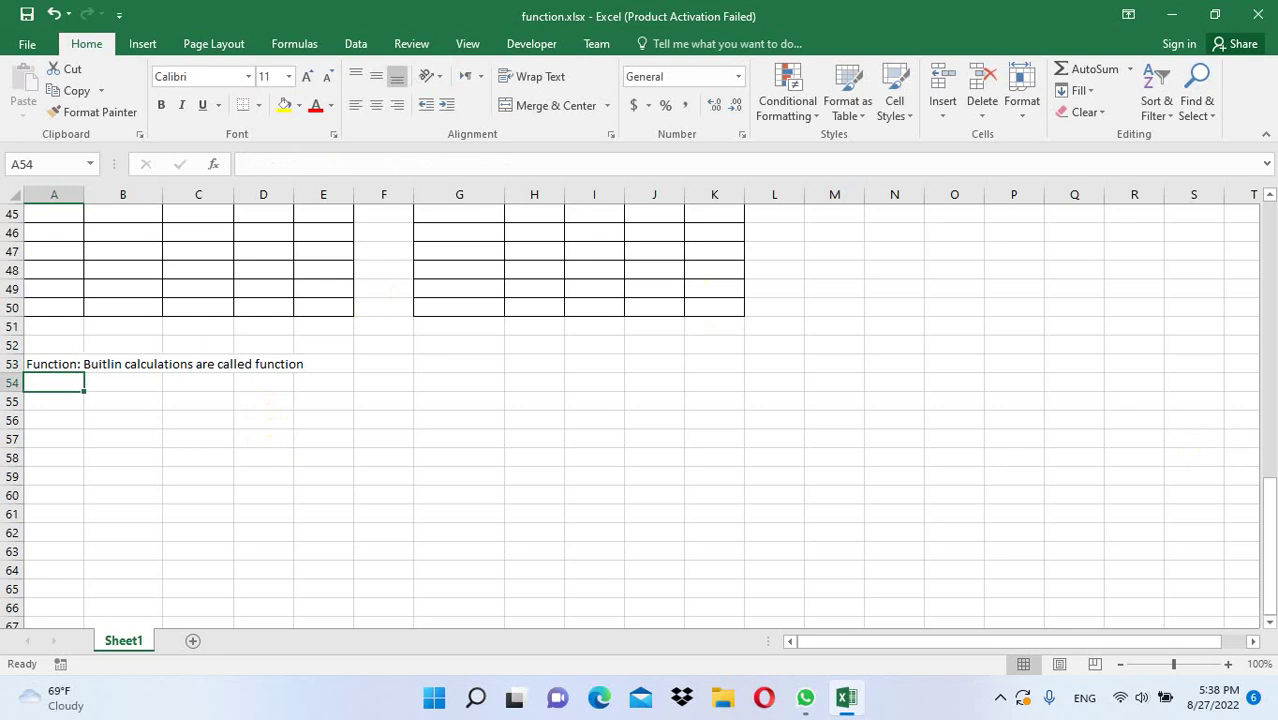
pyautogui.moveTo(1270, 515); pyautogui.dragTo(1268, 468)
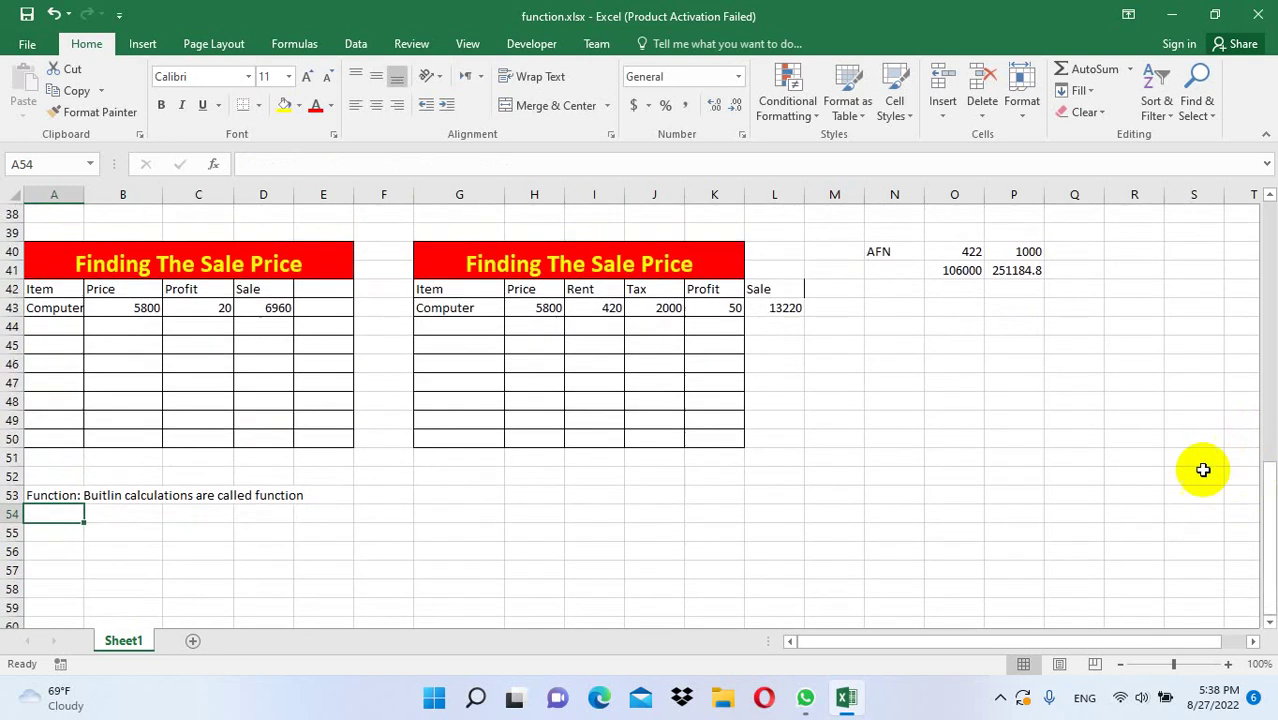
pyautogui.moveTo(1270, 532)
pyautogui.mouseDown()
pyautogui.moveTo(1260, 490)
pyautogui.moveTo(1276, 480)
pyautogui.mouseUp()
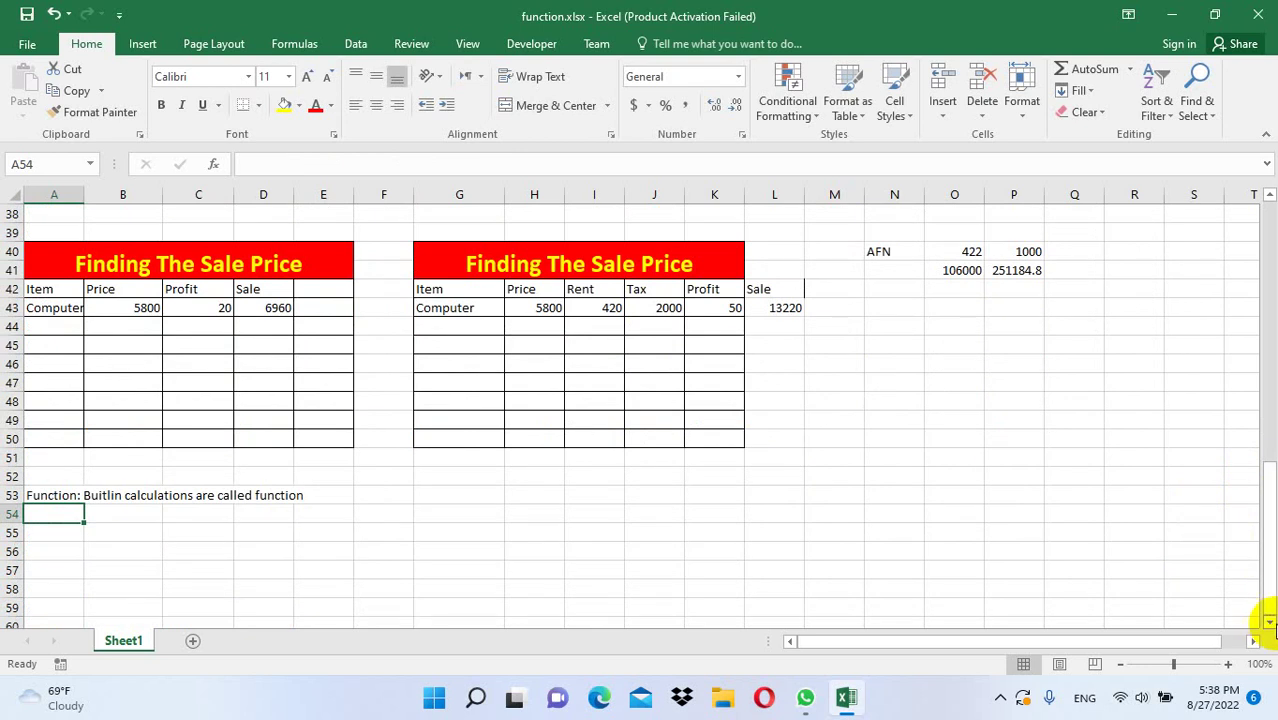
pyautogui.click(1269, 622)
pyautogui.click(1269, 622)
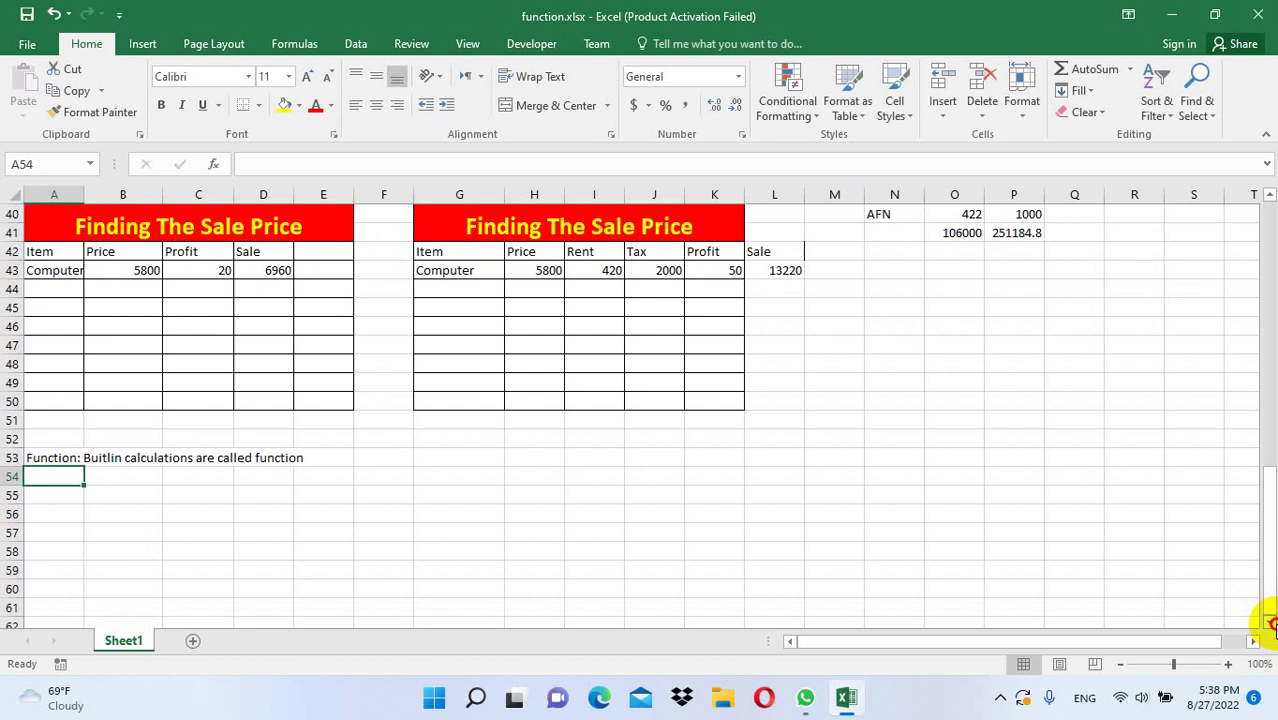
pyautogui.click(1269, 622)
pyautogui.click(1269, 622)
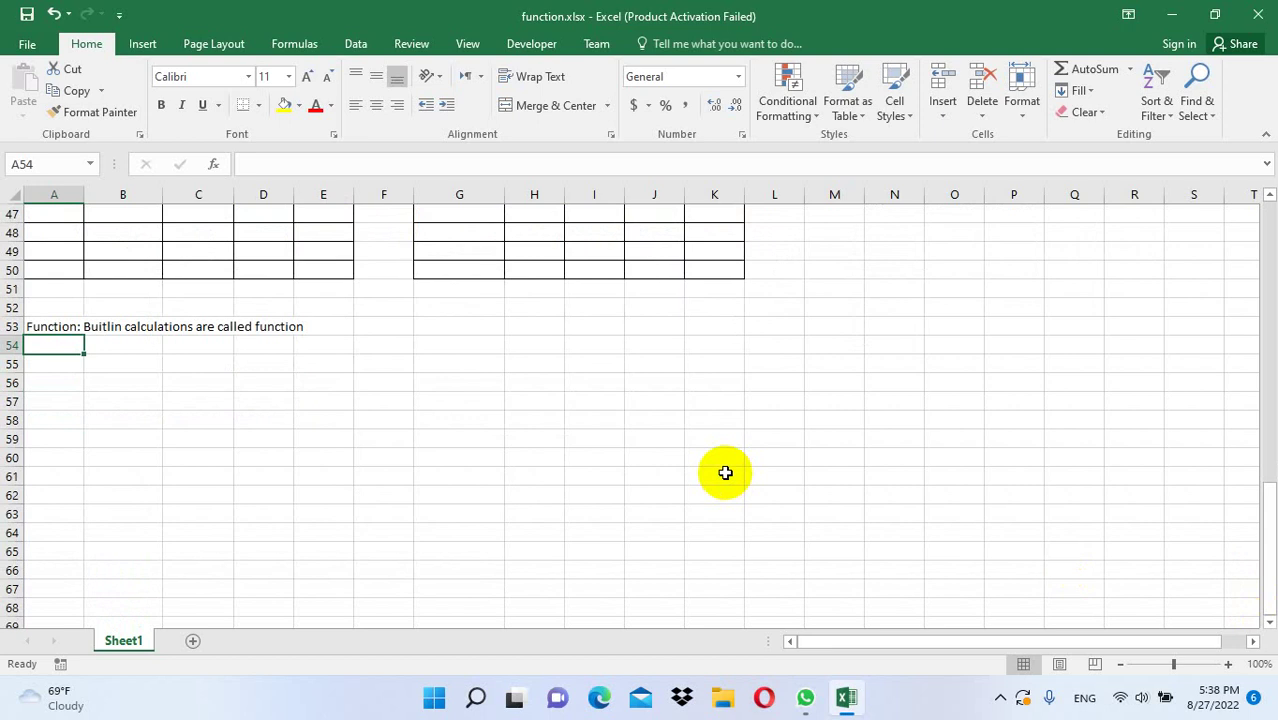
# - Enter 'like:sum - min - upper -power and etc...' in cell A54 as example functions
pyautogui.write('like')
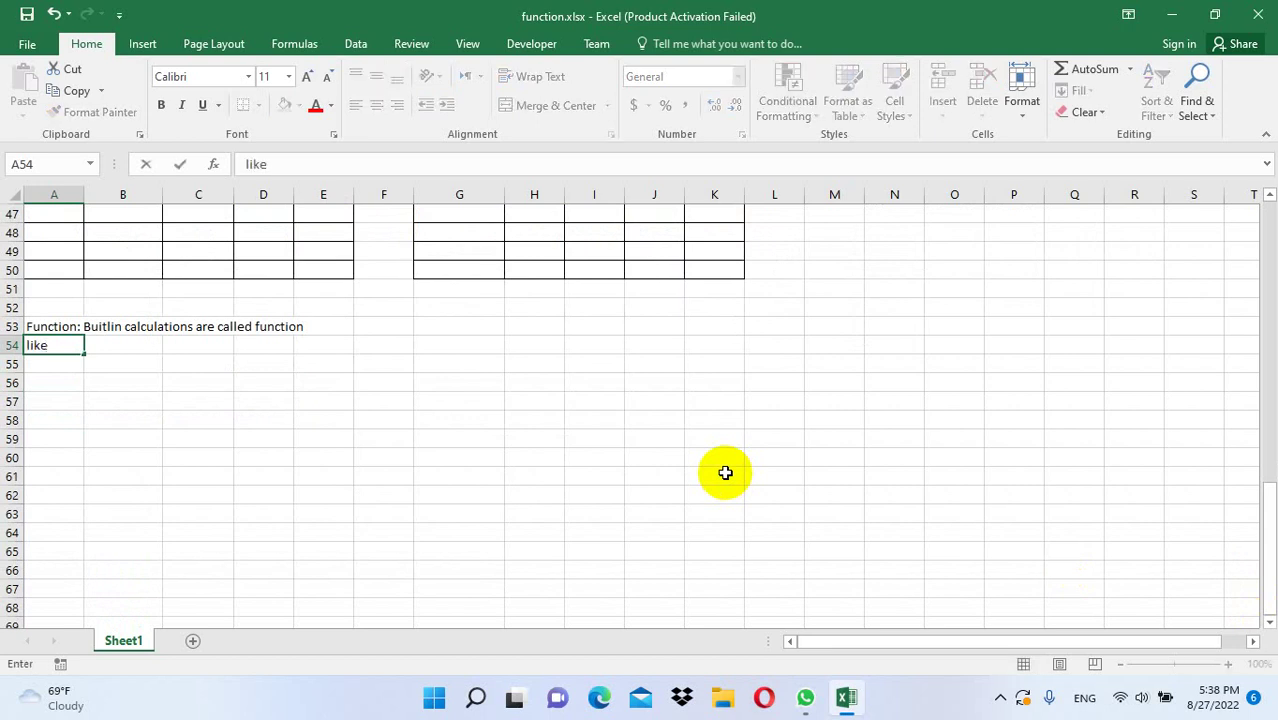
pyautogui.write(':sum')
pyautogui.write(' -  ')
pyautogui.write('sub')
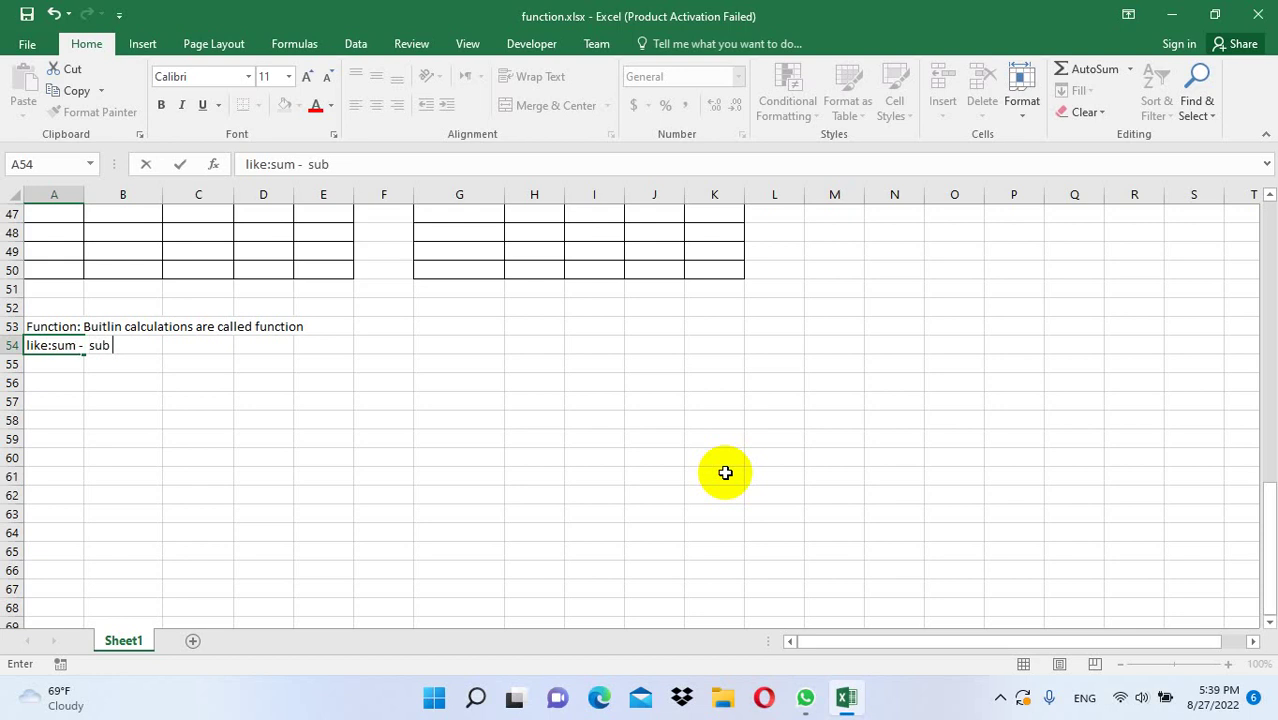
pyautogui.press('BackSpace')
pyautogui.press('BackSpace')
pyautogui.press('BackSpace')
pyautogui.write('m')
pyautogui.write('in - ')
pyautogui.write('upper ')
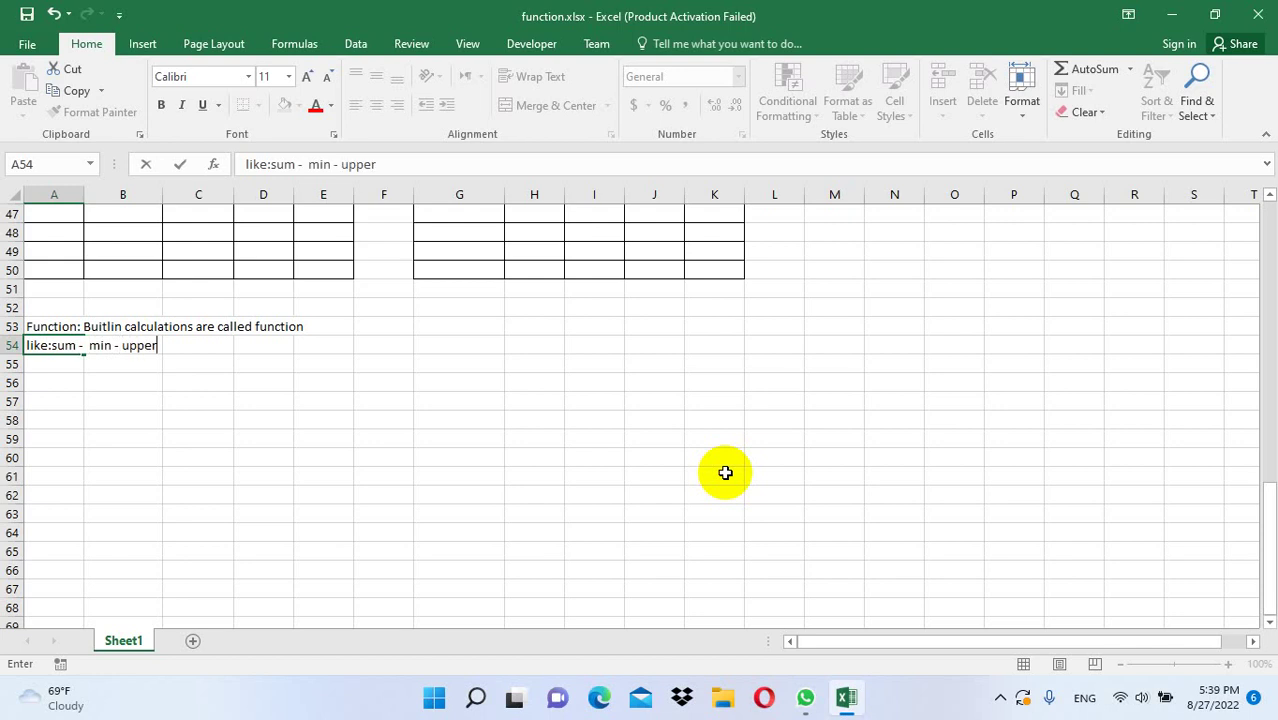
pyautogui.write('-po')
pyautogui.write('wer and etc.')
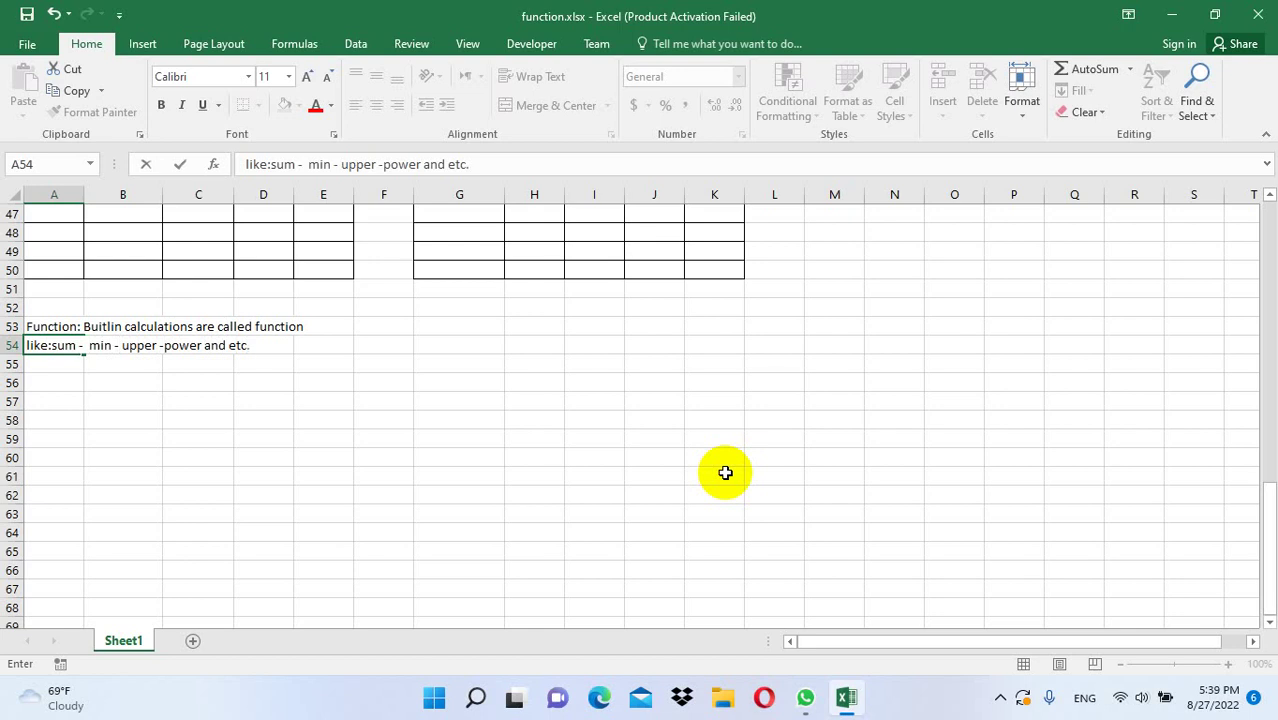
pyautogui.write('..')
pyautogui.press('Return')
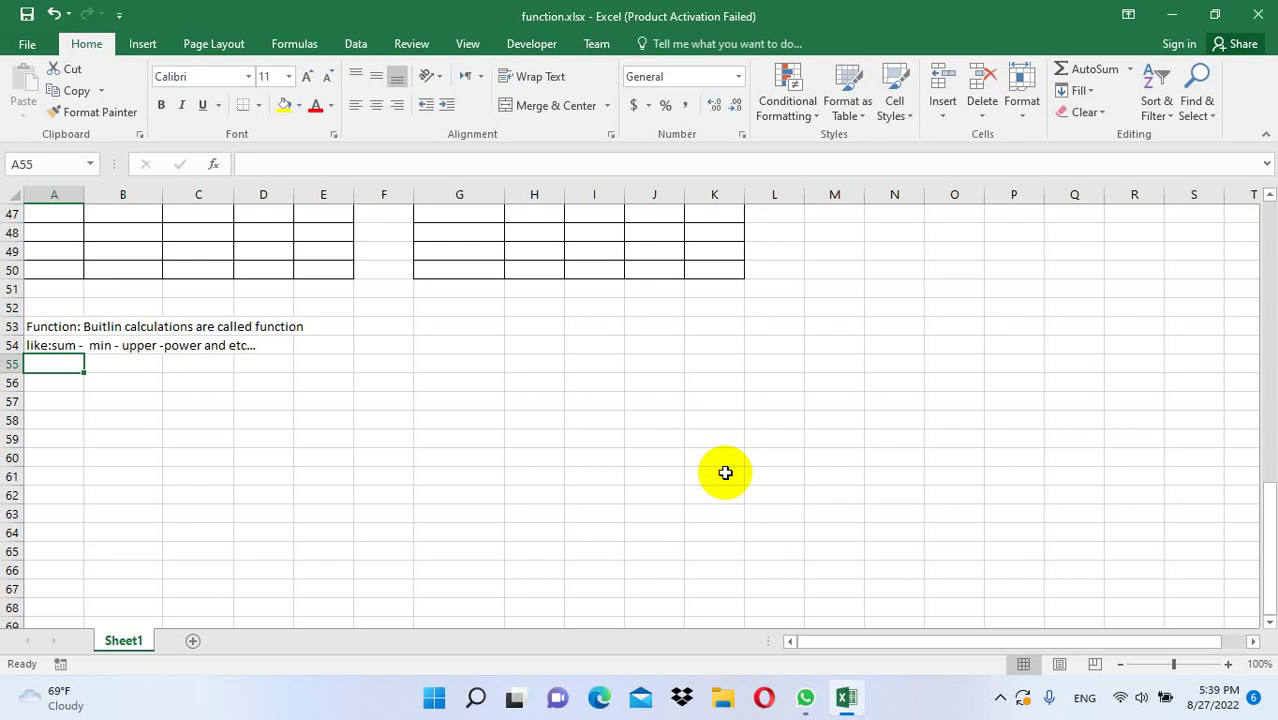
pyautogui.click(300, 44)
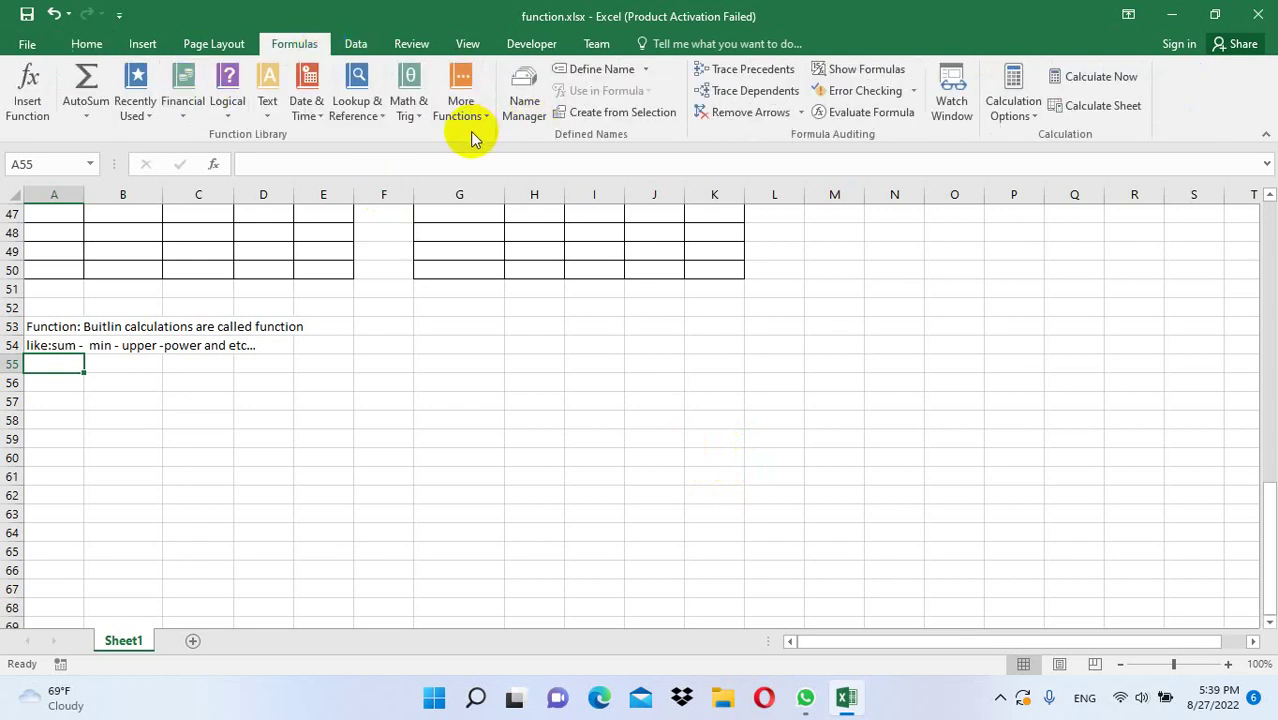
pyautogui.click(140, 119)
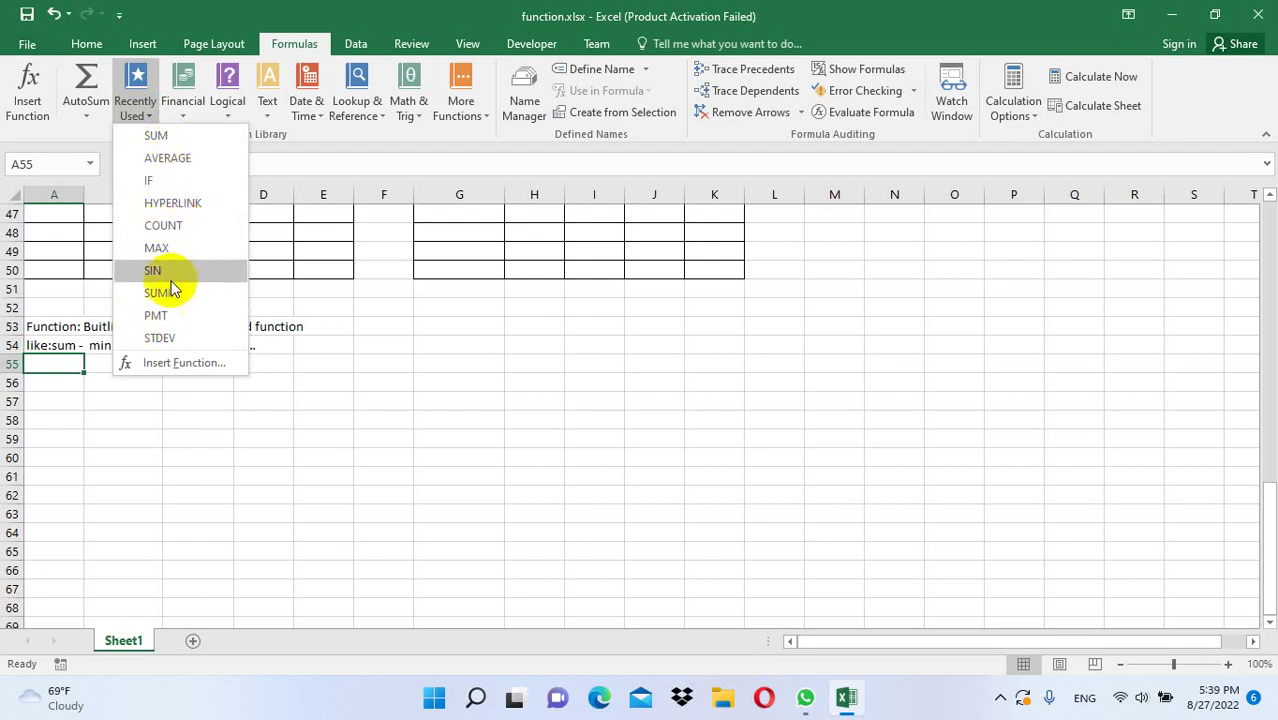
pyautogui.click(181, 108)
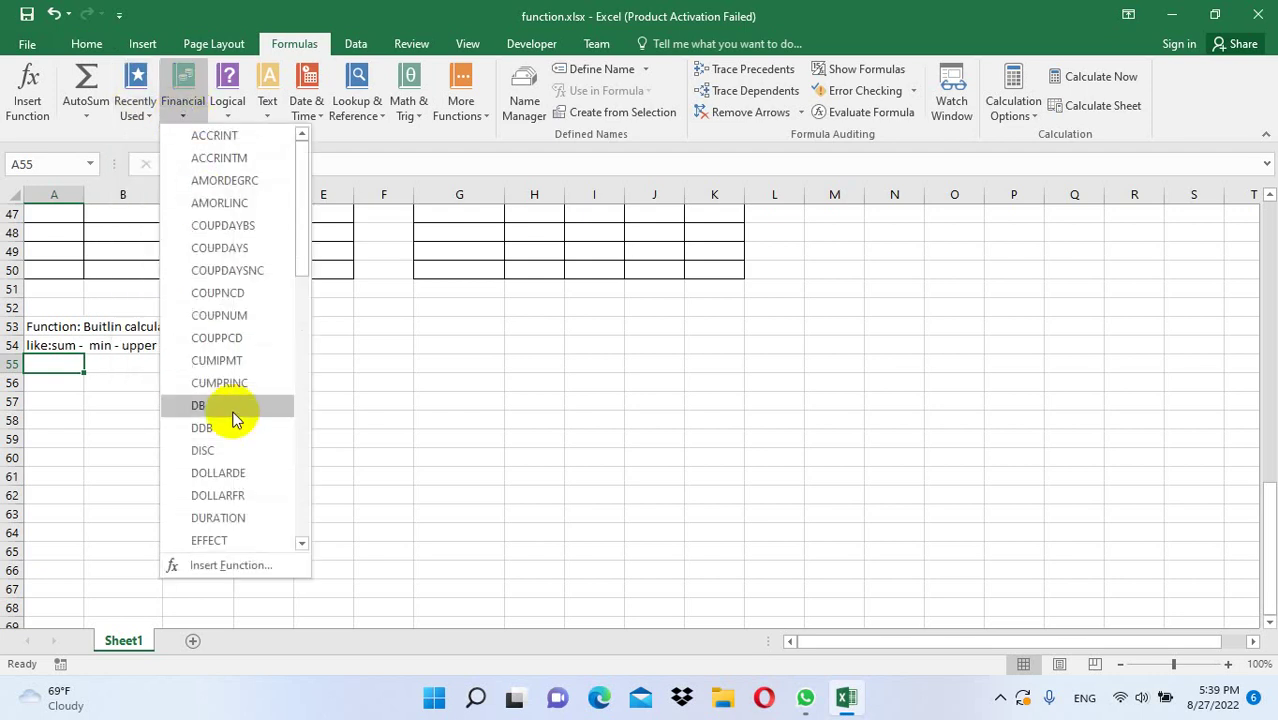
pyautogui.click(230, 112)
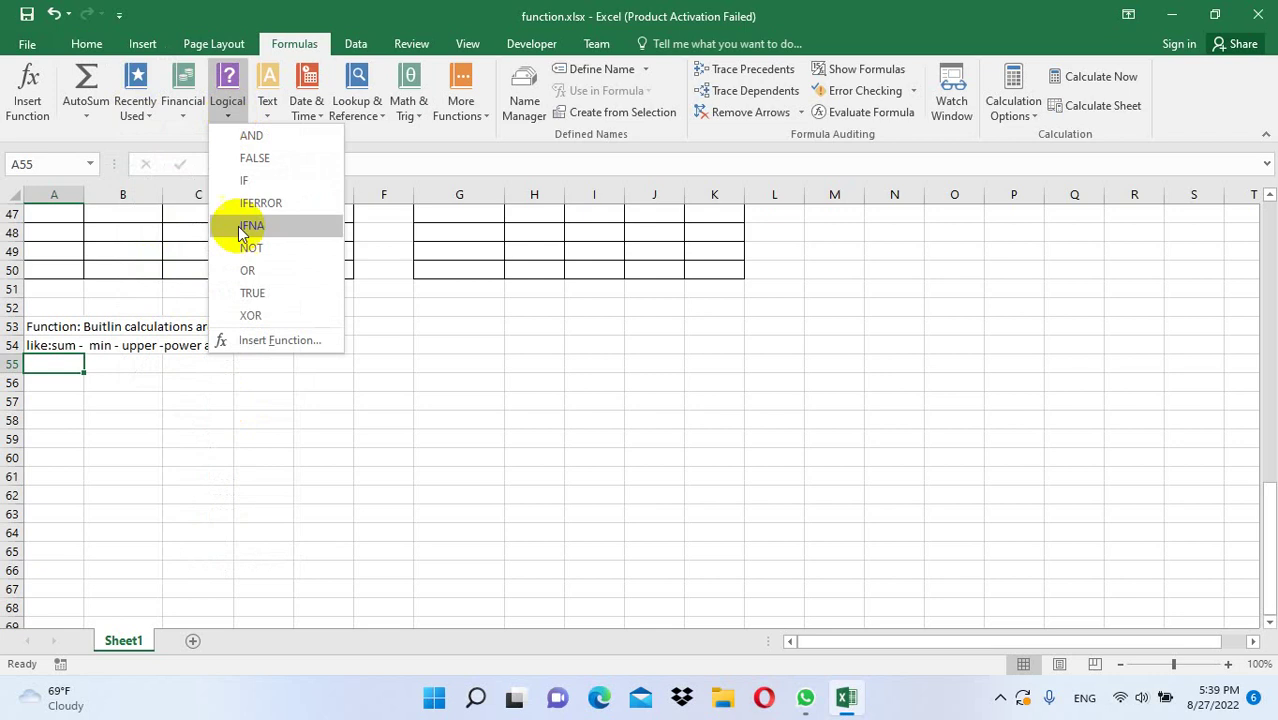
pyautogui.click(190, 116)
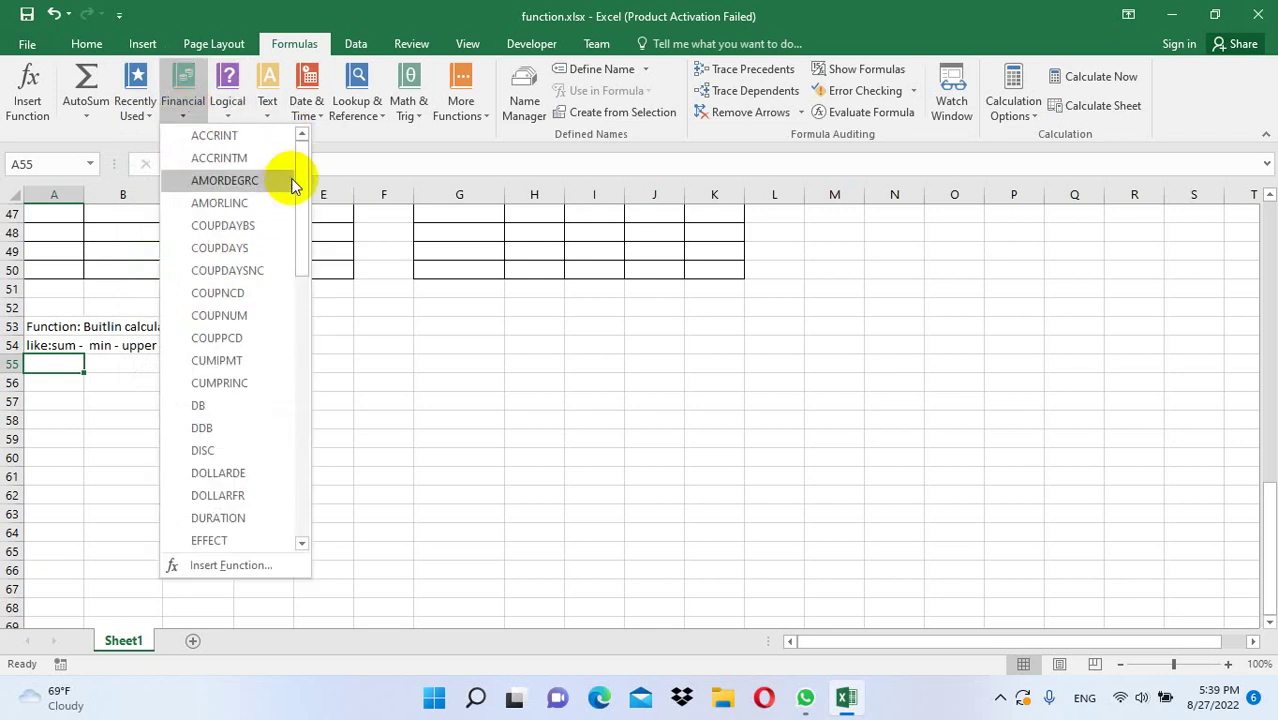
pyautogui.moveTo(301, 199); pyautogui.dragTo(315, 513)
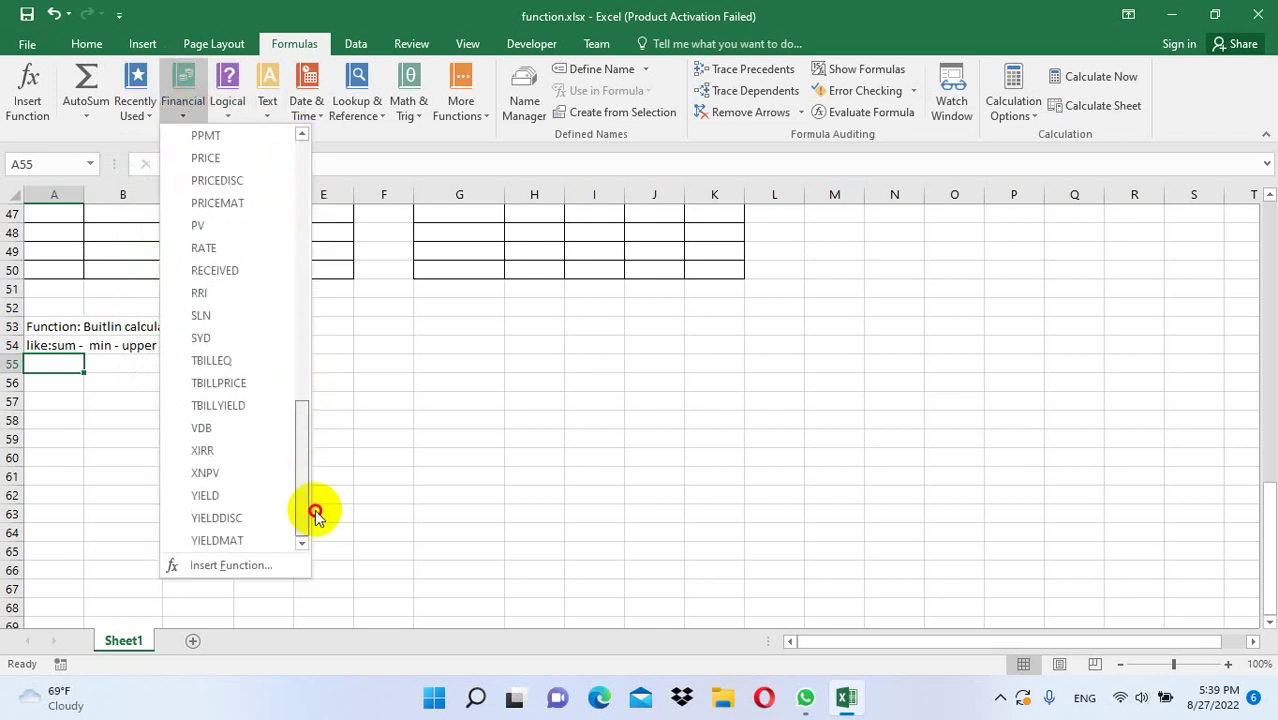
pyautogui.click(277, 114)
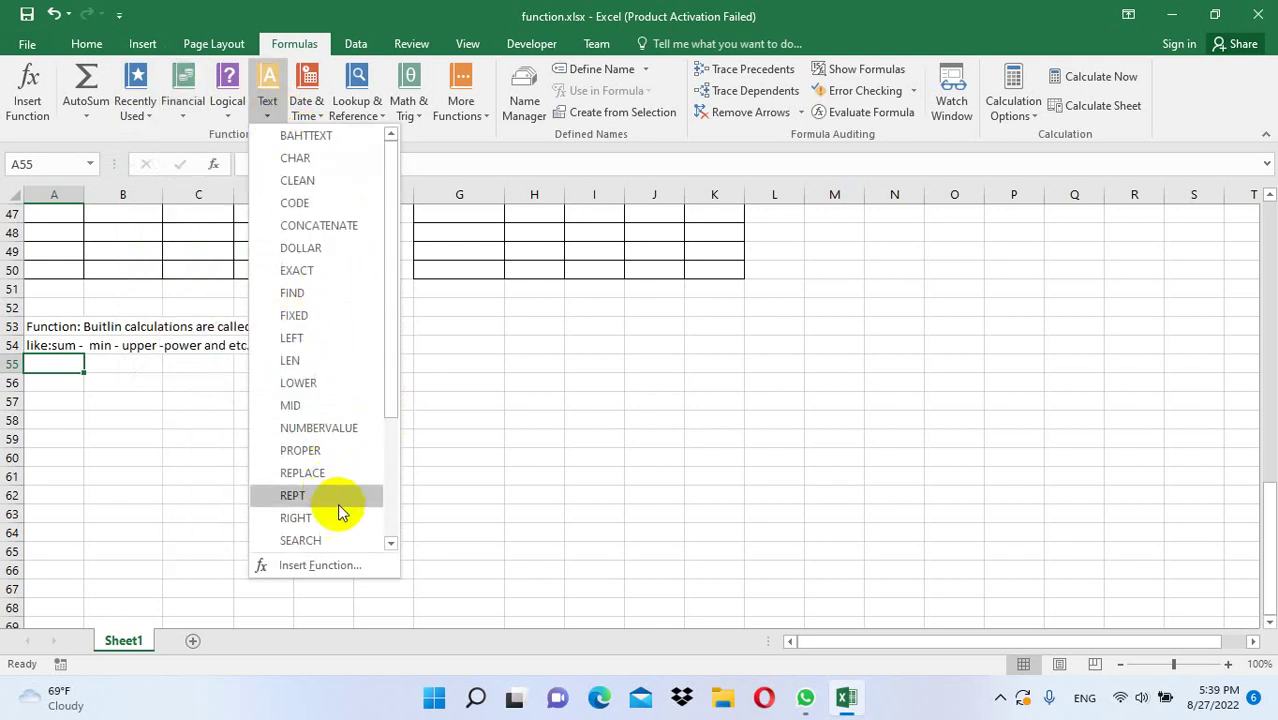
pyautogui.click(306, 108)
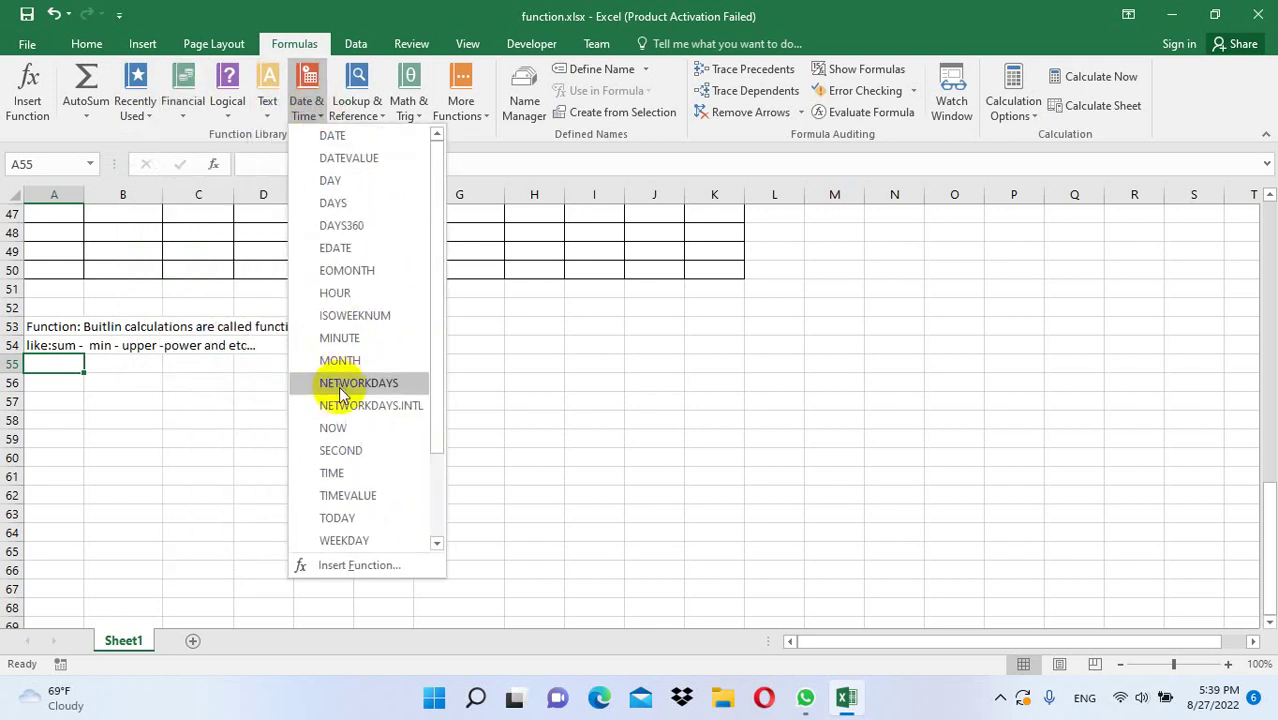
pyautogui.click(385, 113)
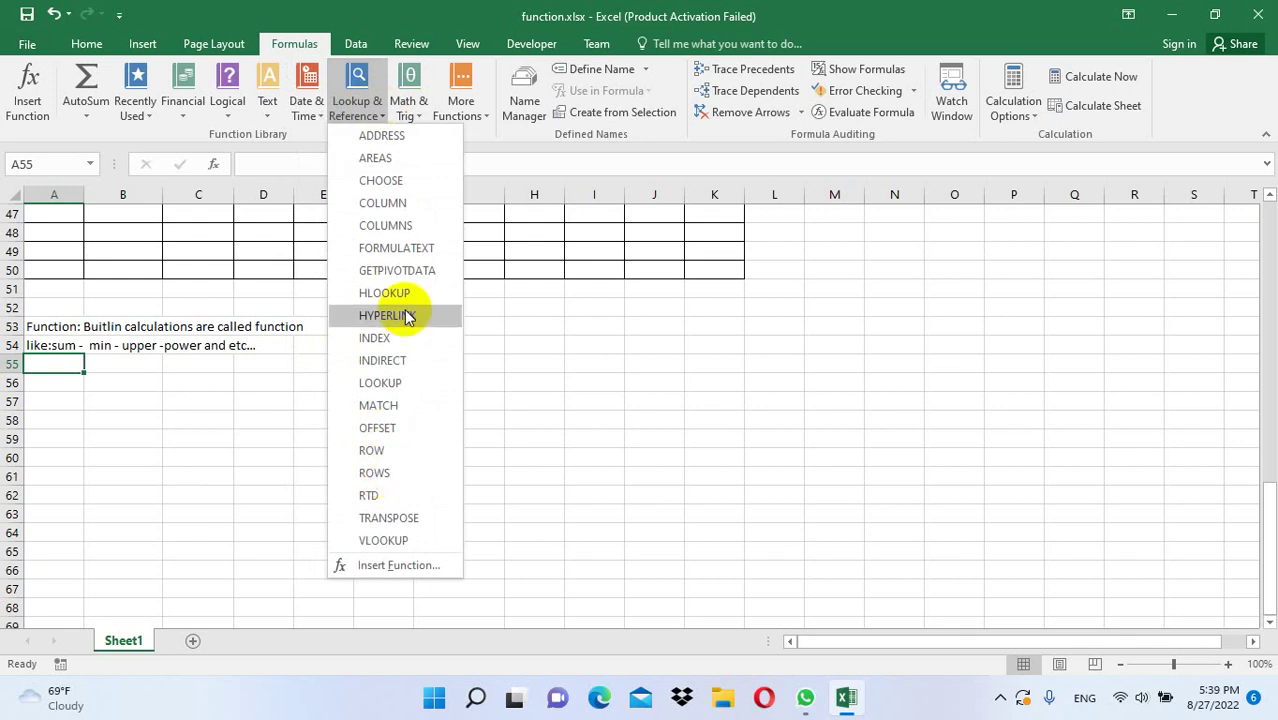
pyautogui.click(406, 108)
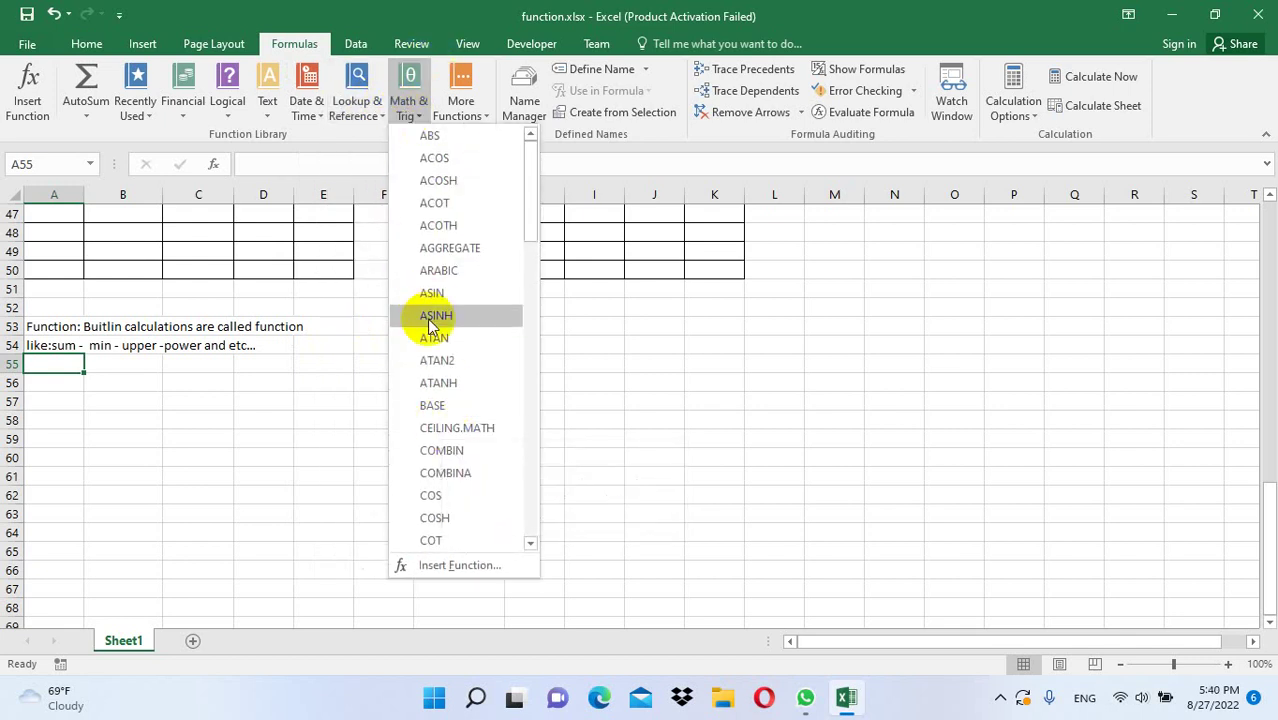
pyautogui.click(478, 116)
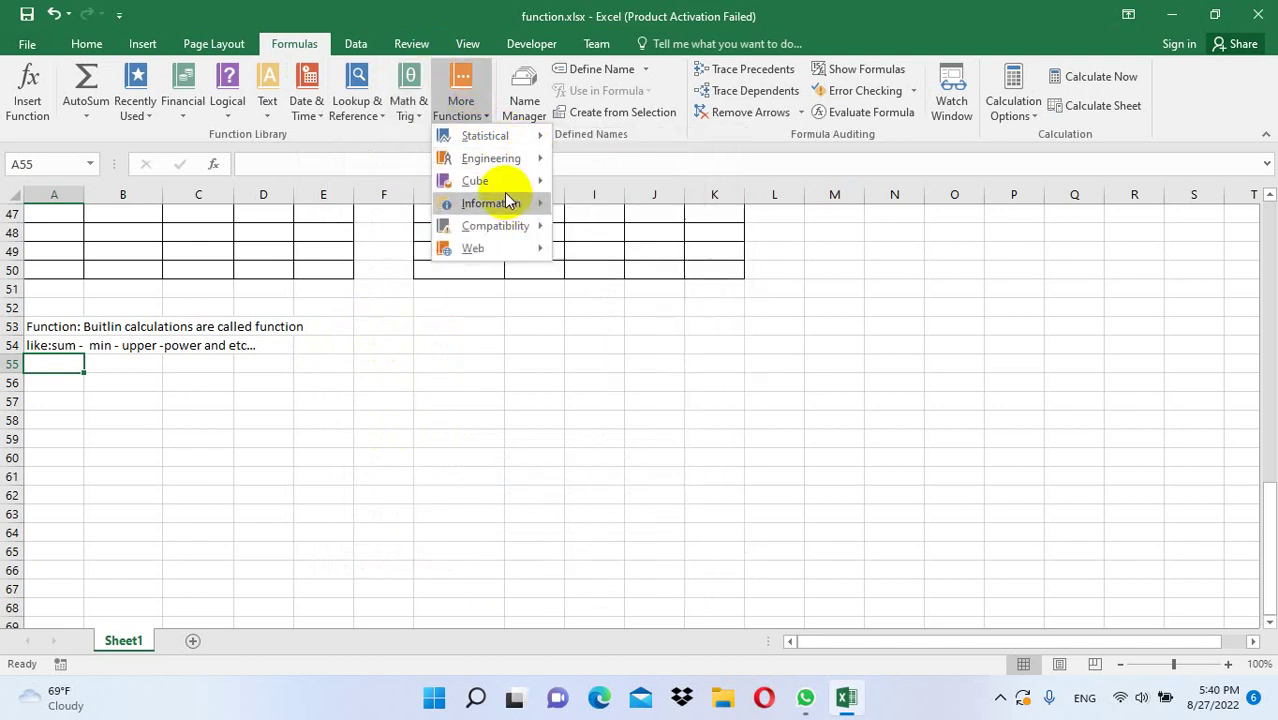
pyautogui.moveTo(491, 203)
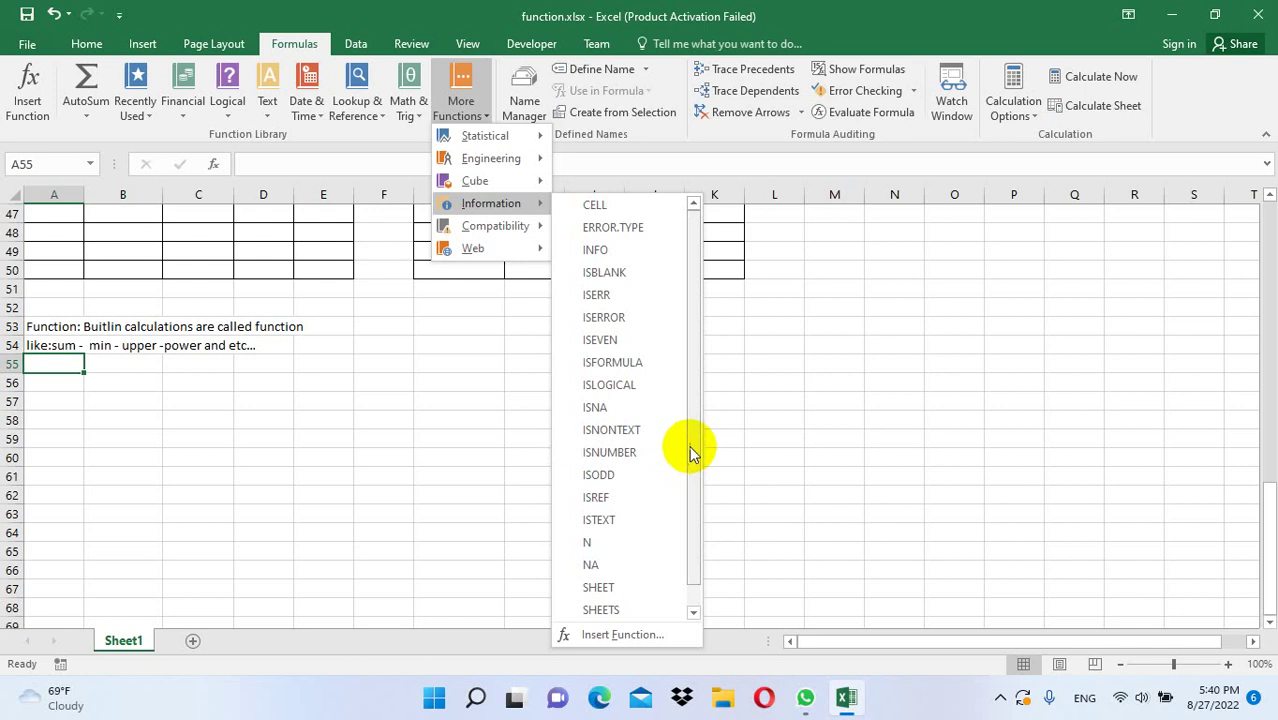
pyautogui.moveTo(690, 453); pyautogui.dragTo(690, 535)
pyautogui.click(293, 505)
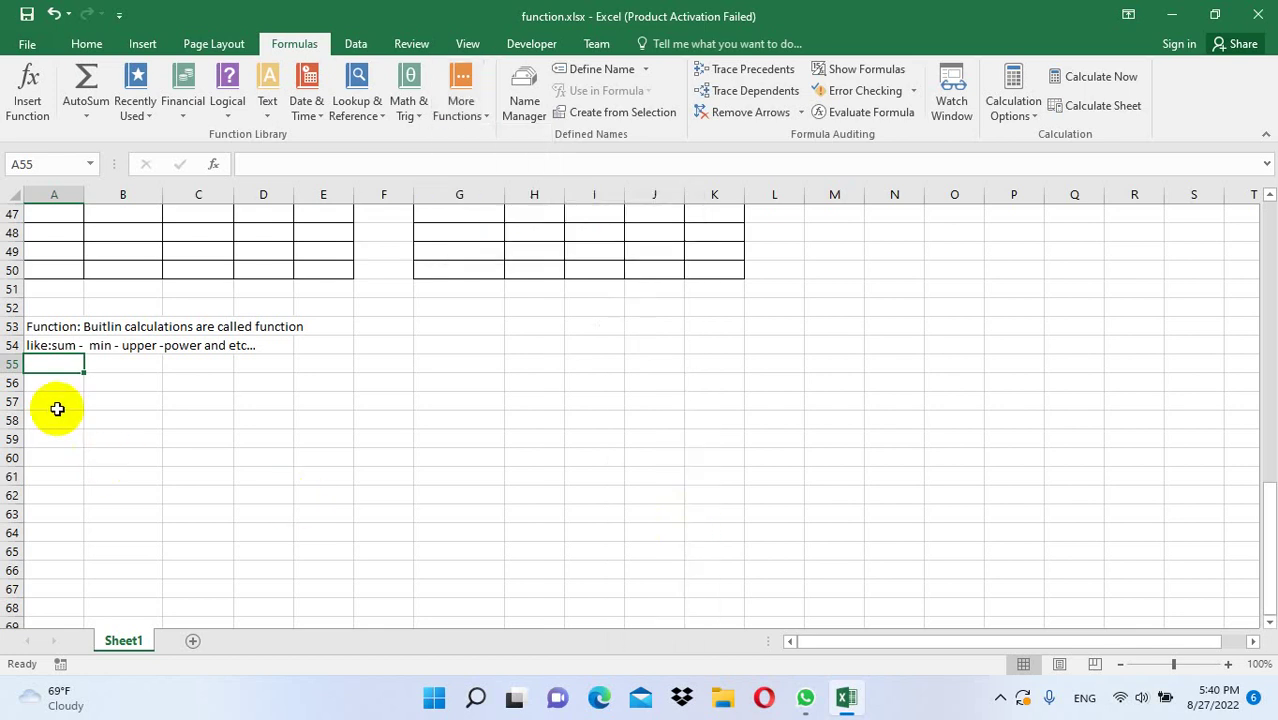
# - Enter the heading 'Info Functions' in A55 and start a formula in A56
pyautogui.write('Info')
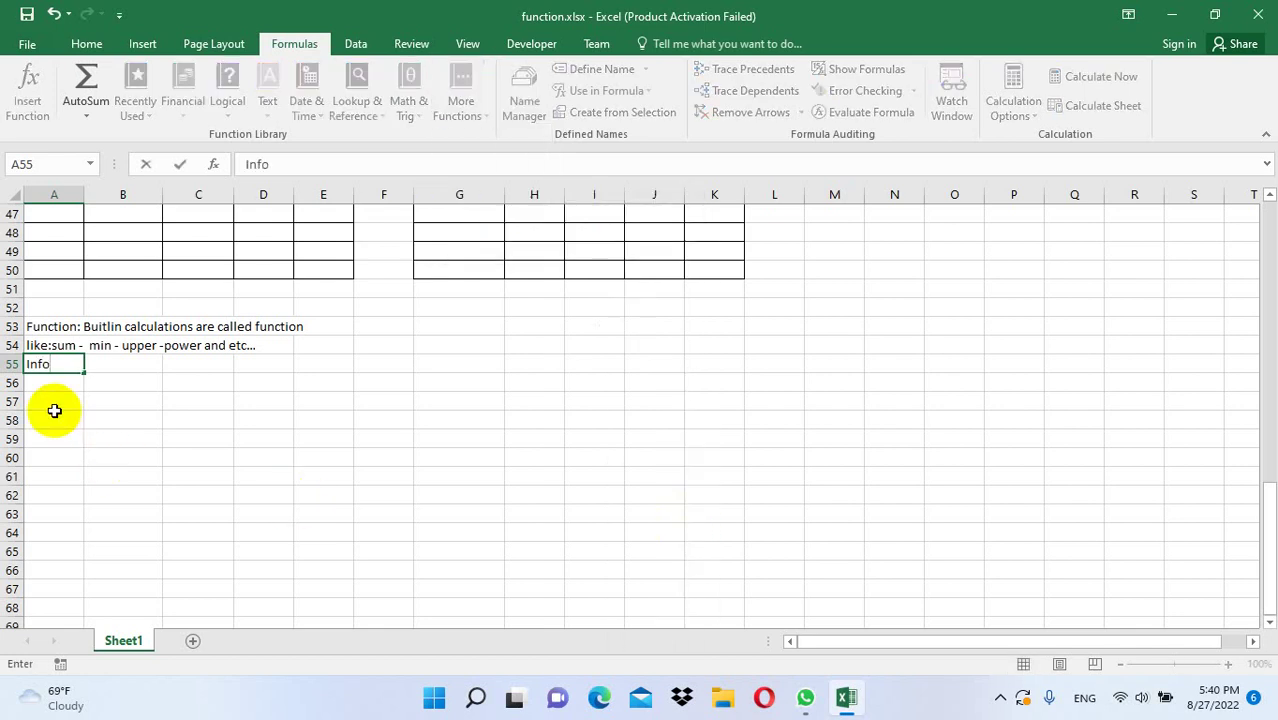
pyautogui.write(' Functio')
pyautogui.write('ns')
pyautogui.press('Return')
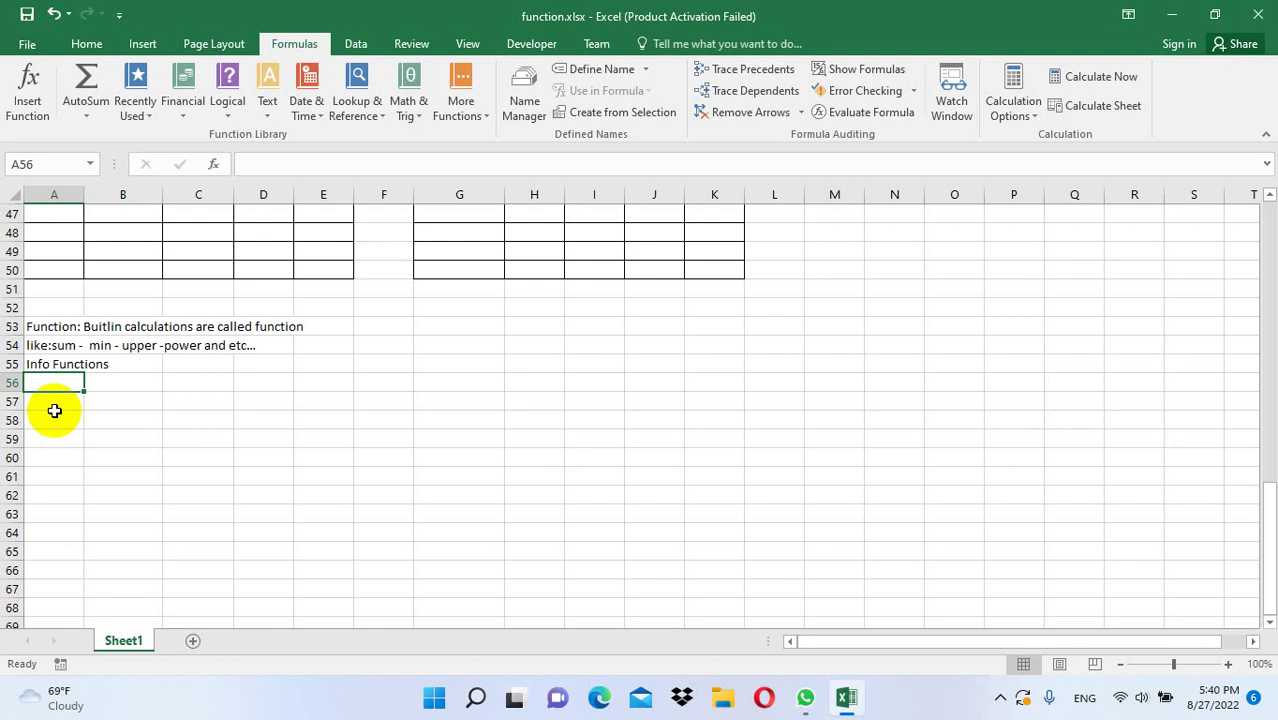
pyautogui.write('=')
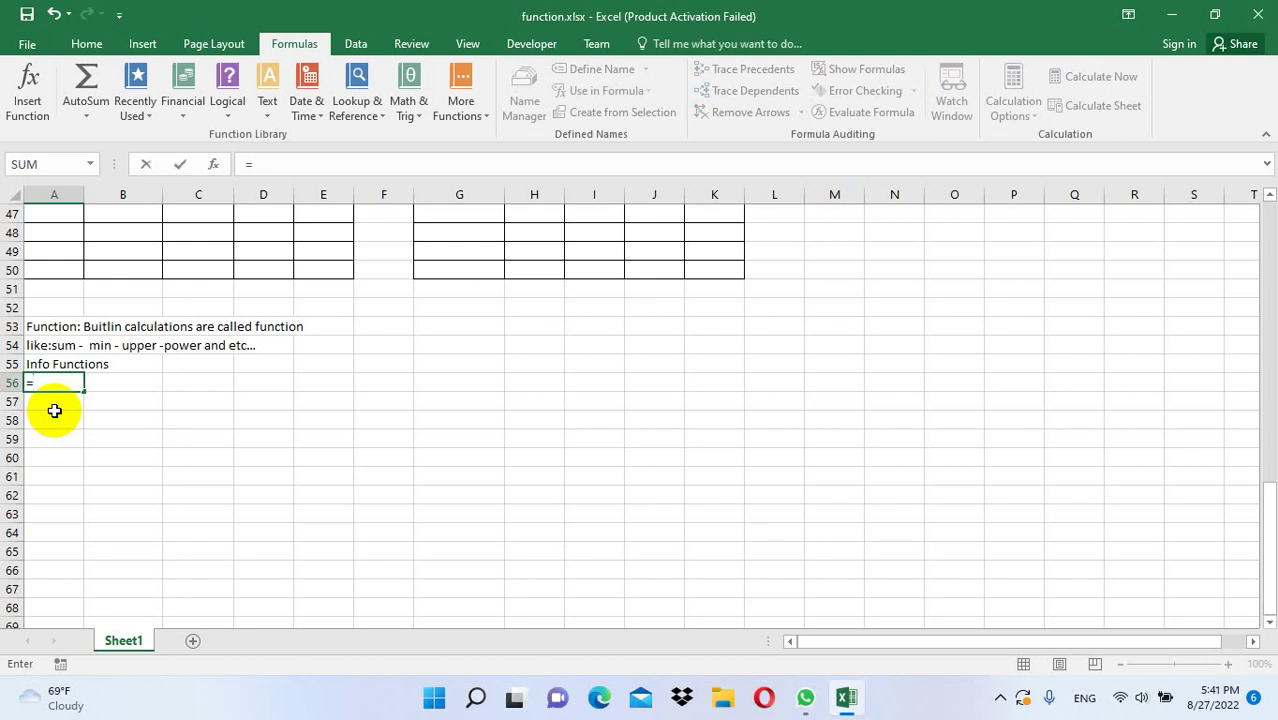
# - Replace the unfinished INFO formula and enter Directory, Numfile and origin in A56:A58
pyautogui.write('inf')
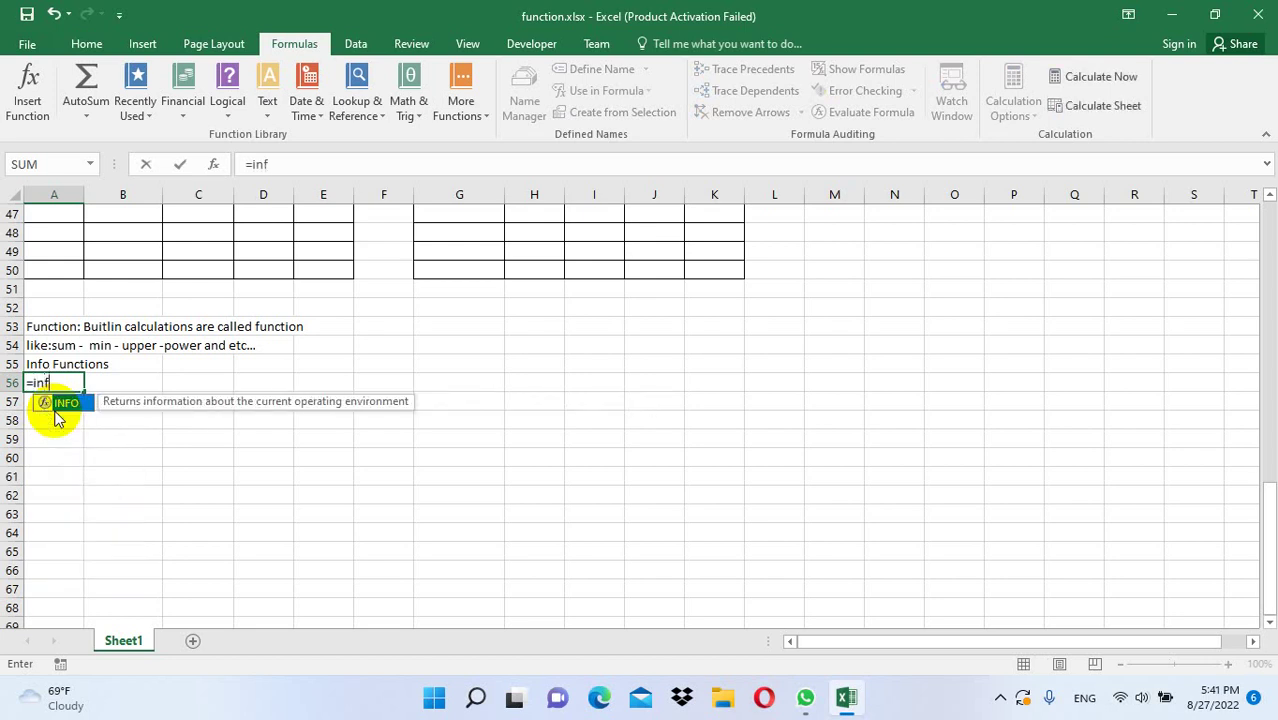
pyautogui.write('o')
pyautogui.write('(')
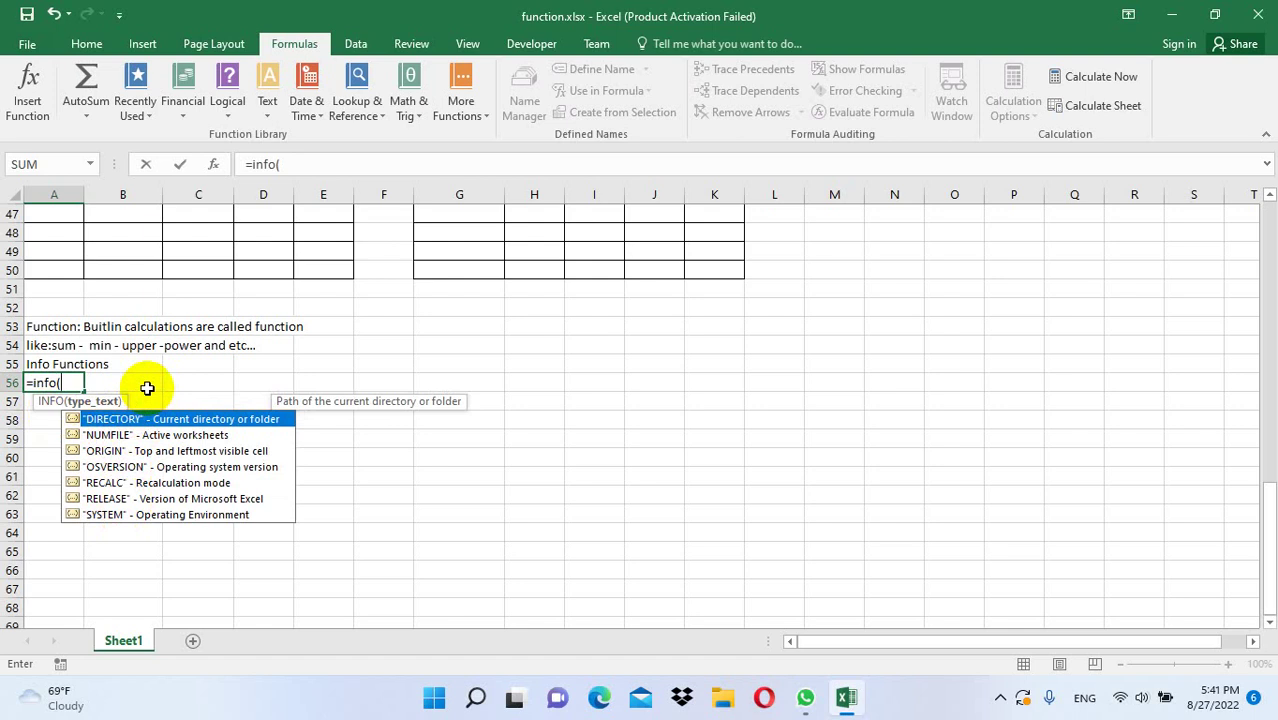
pyautogui.press('BackSpace')
pyautogui.press('BackSpace')
pyautogui.press('BackSpace')
pyautogui.press('BackSpace')
pyautogui.write('D')
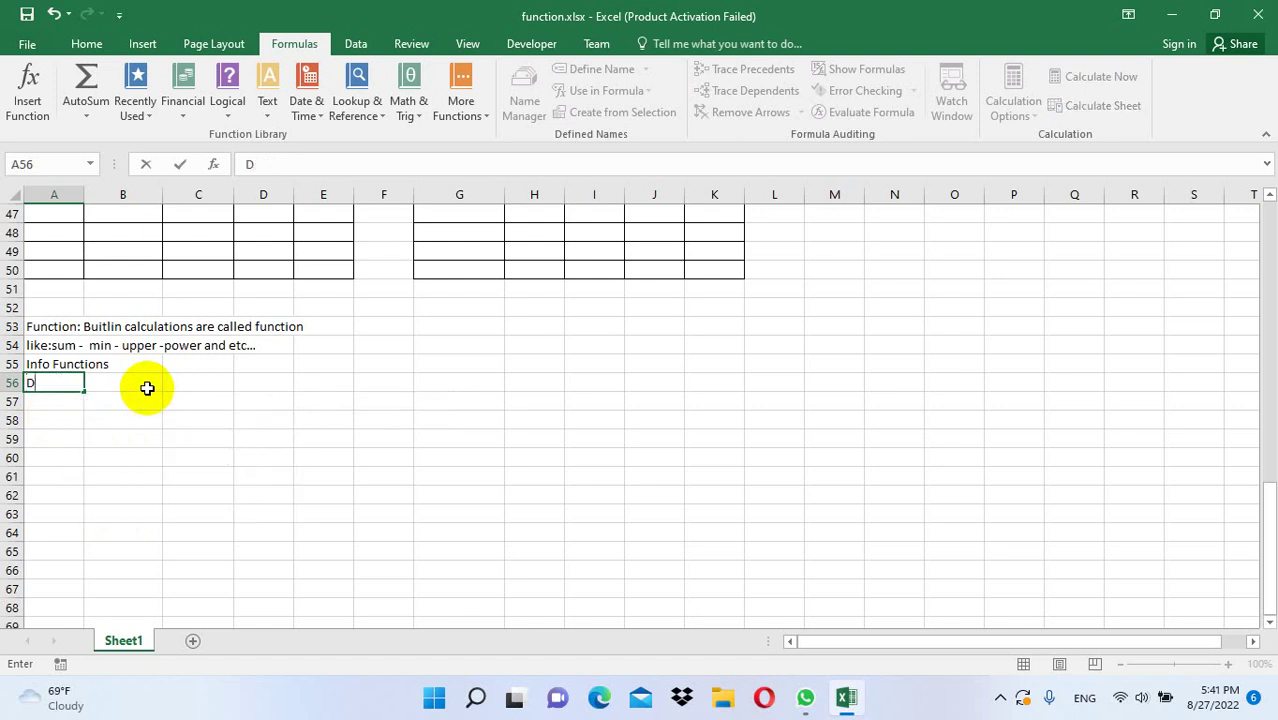
pyautogui.write('irectory')
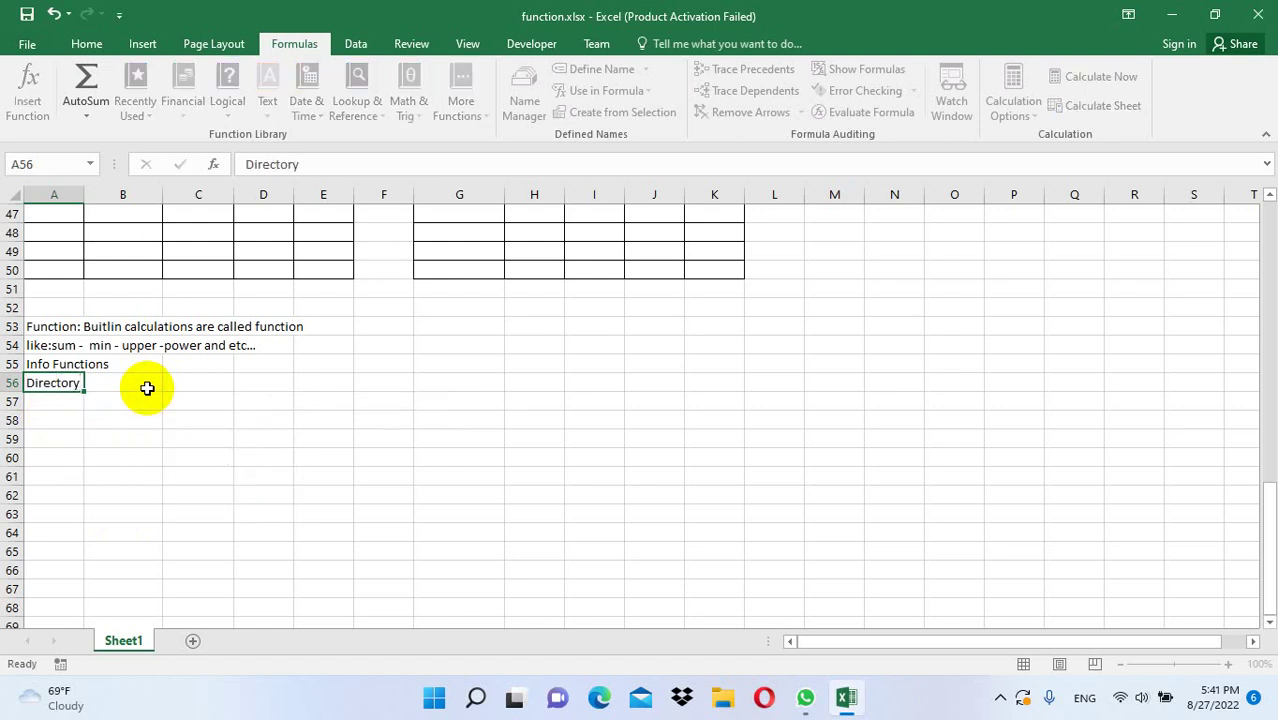
pyautogui.press('Return')
pyautogui.write('Numfile')
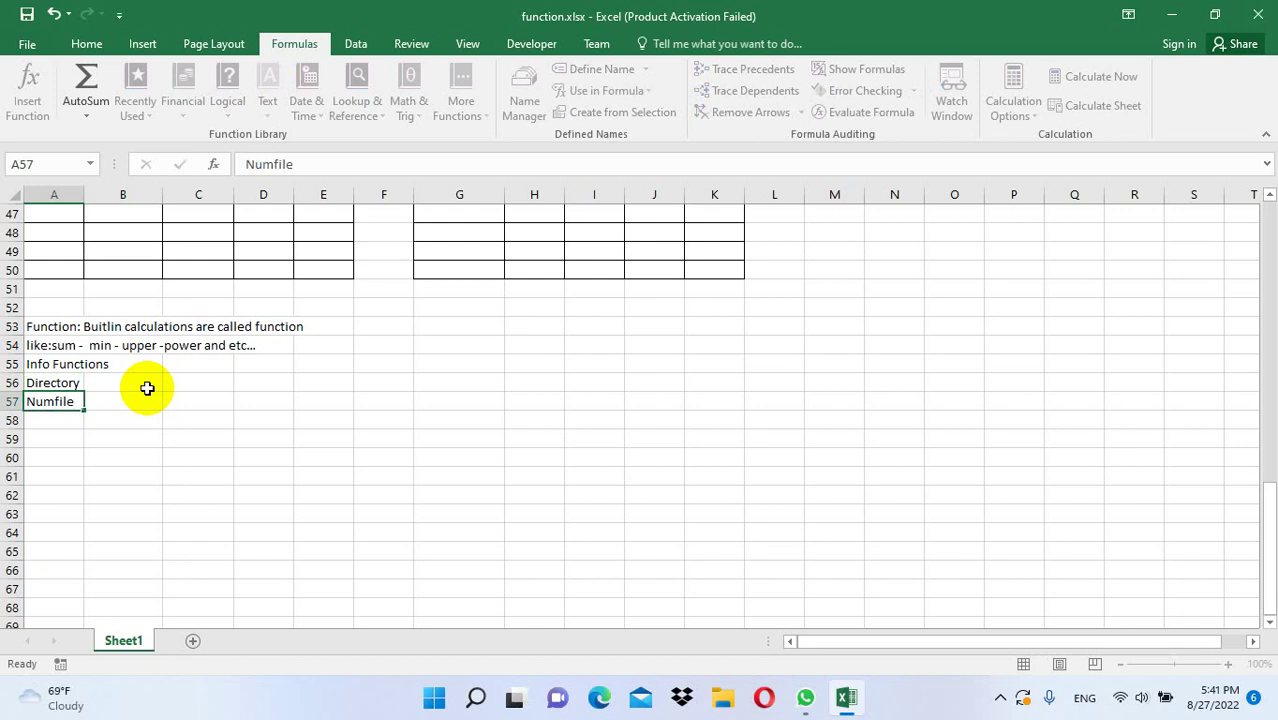
pyautogui.press('Return')
pyautogui.write('origi')
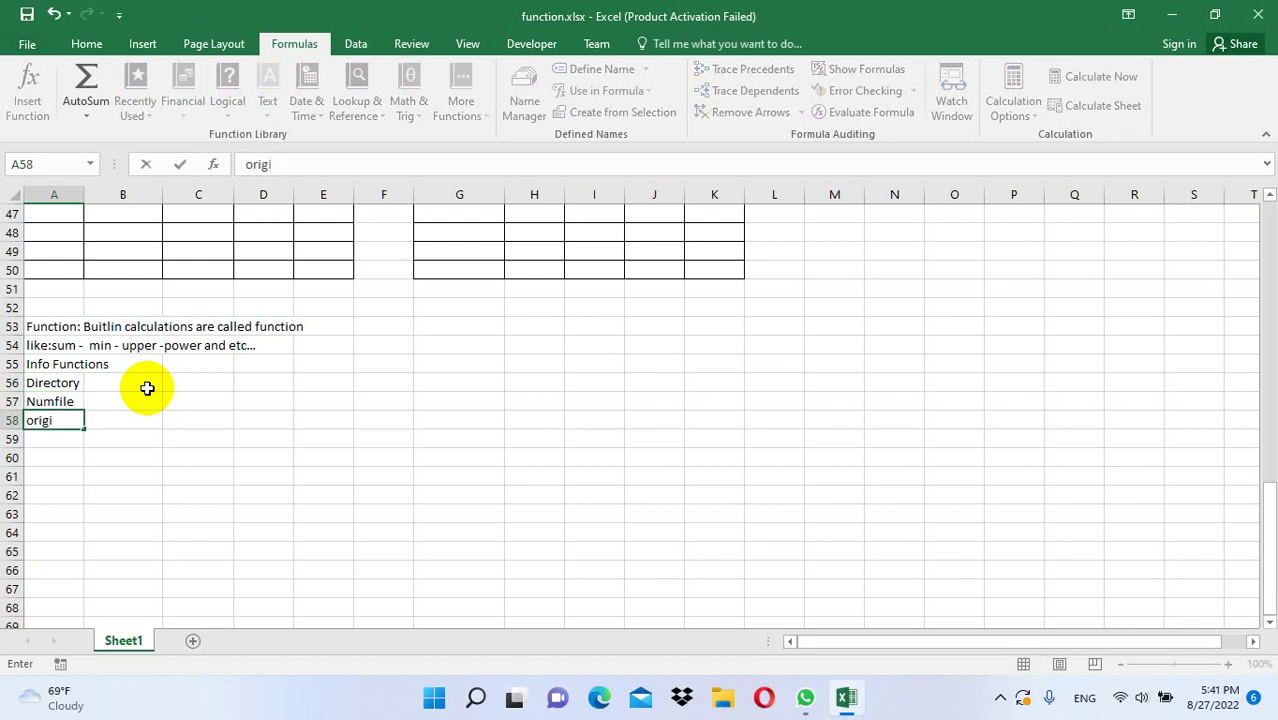
pyautogui.write('n')
pyautogui.press('Return')
# - Enter osversion, recalc, release and system in A59:A62, discarding the stray INFO formulas
pyautogui.write('=inf')
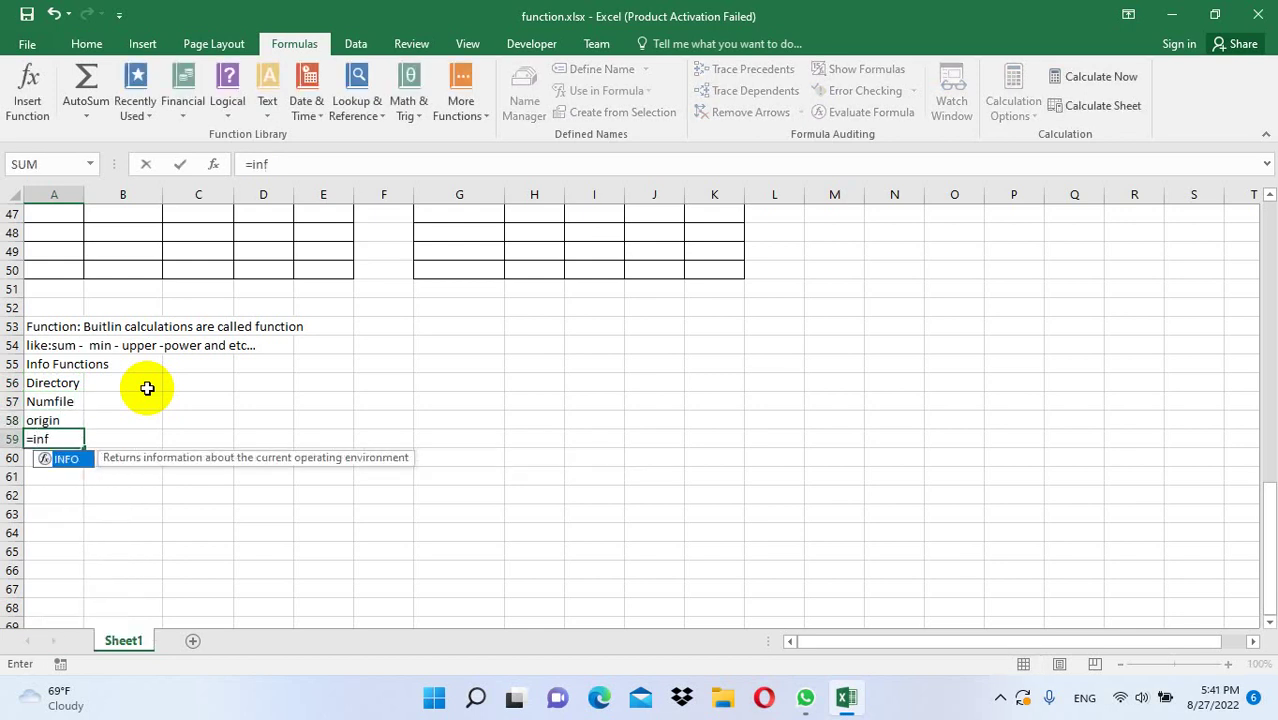
pyautogui.write('o(')
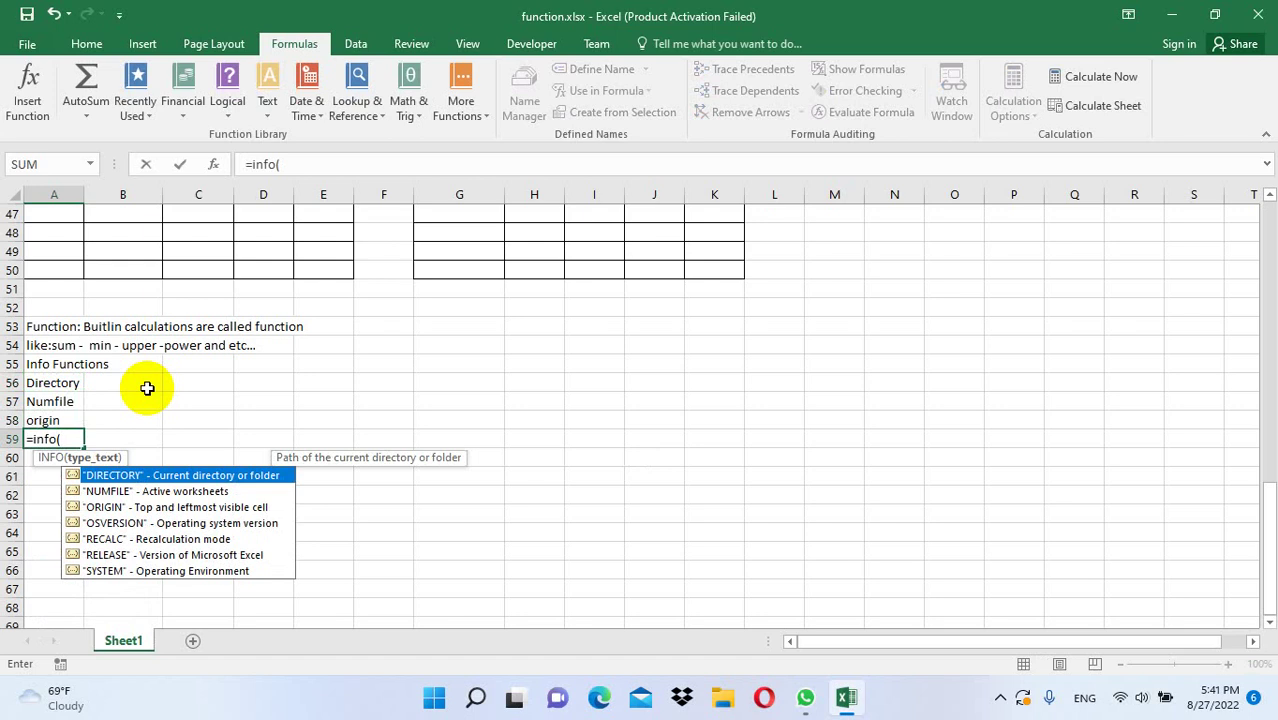
pyautogui.press('BackSpace')
pyautogui.press('Escape')
pyautogui.write('os')
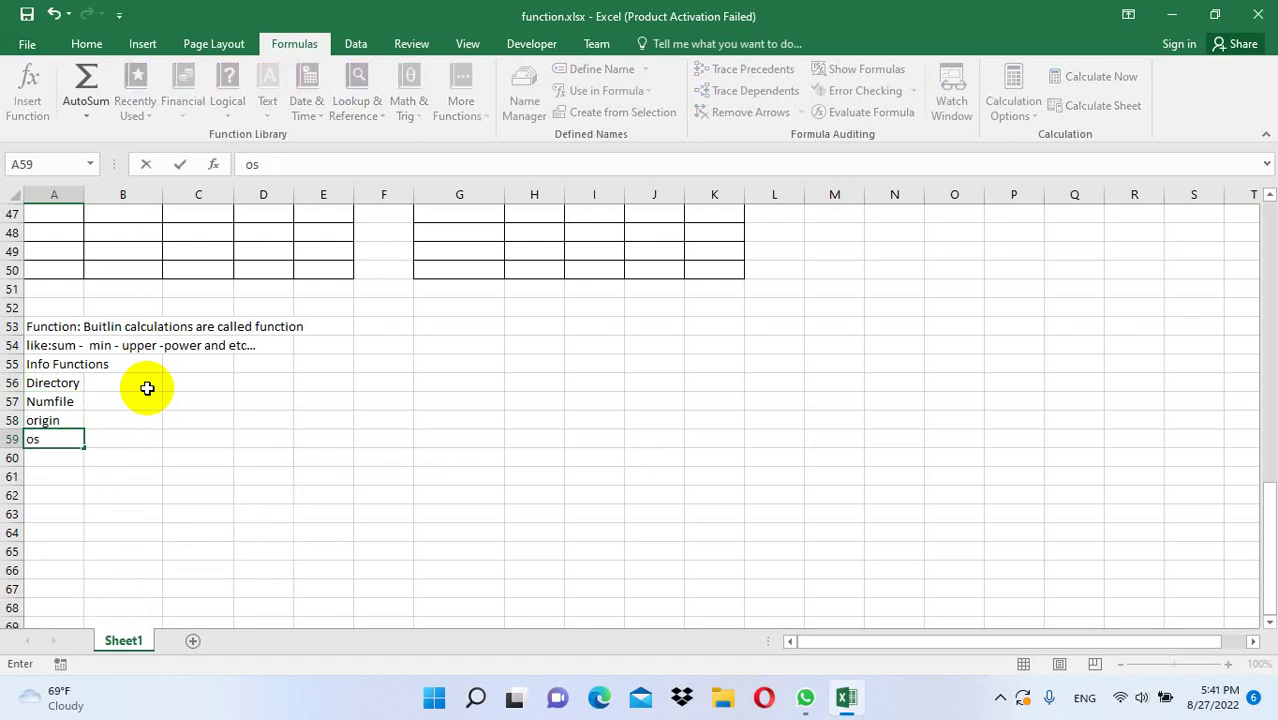
pyautogui.write('version')
pyautogui.press('Return')
pyautogui.write('rec')
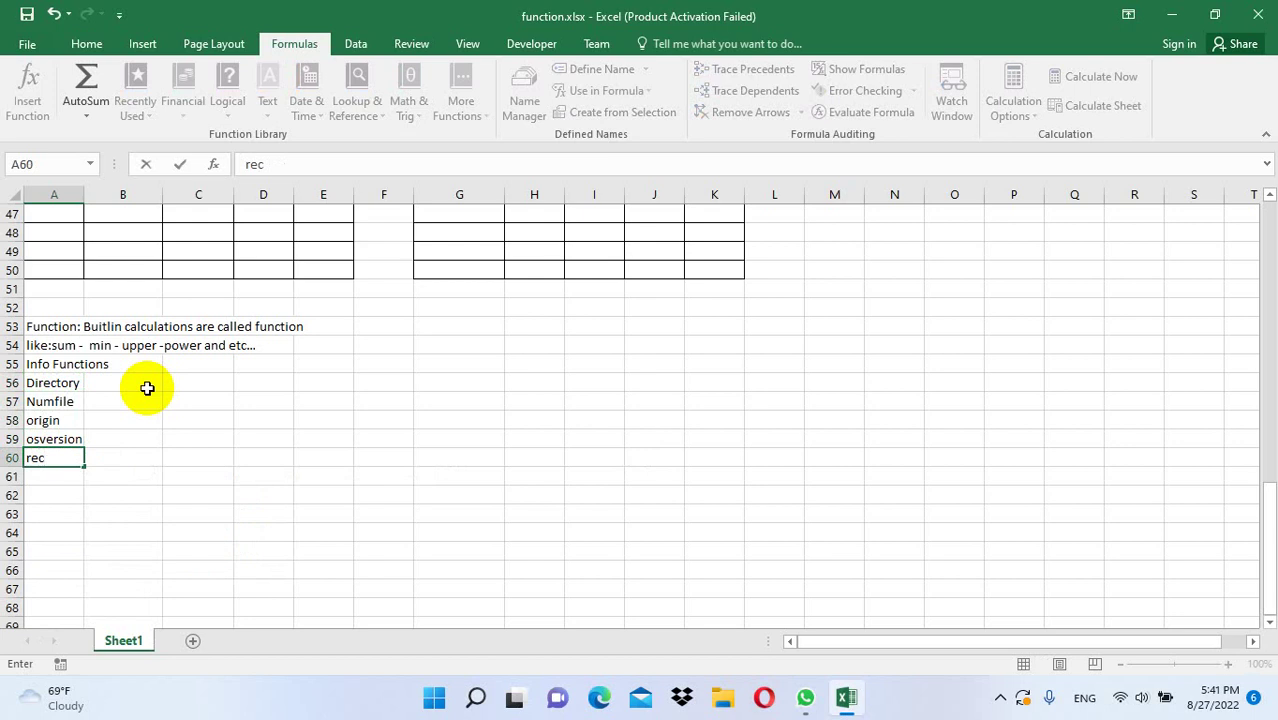
pyautogui.write('alc')
pyautogui.press('Return')
pyautogui.write('rele')
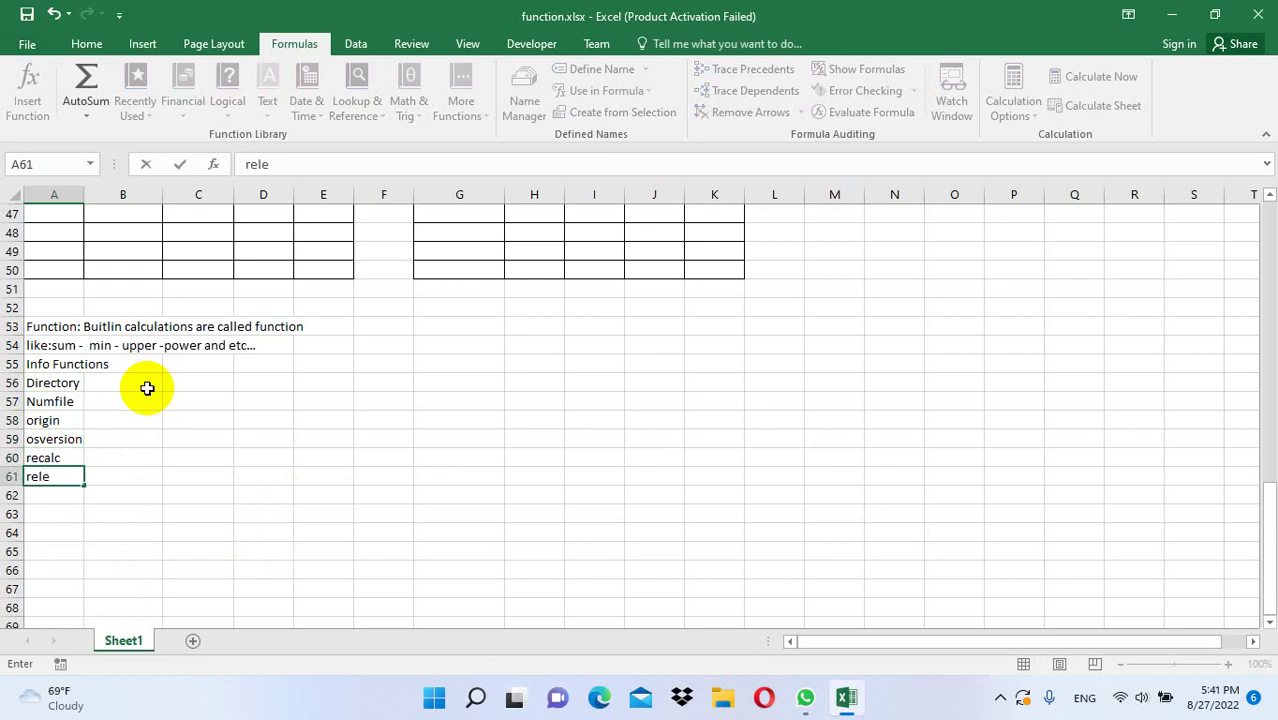
pyautogui.write('ase')
pyautogui.press('Return')
pyautogui.write('=')
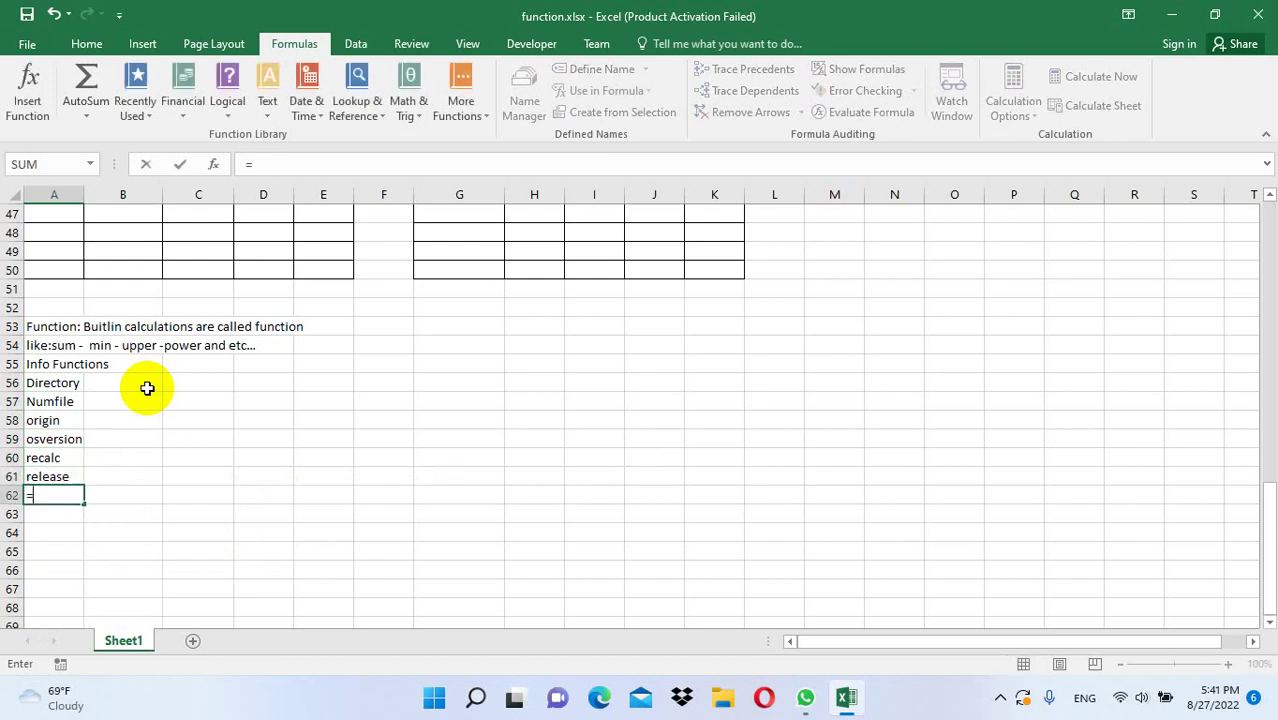
pyautogui.write('info(')
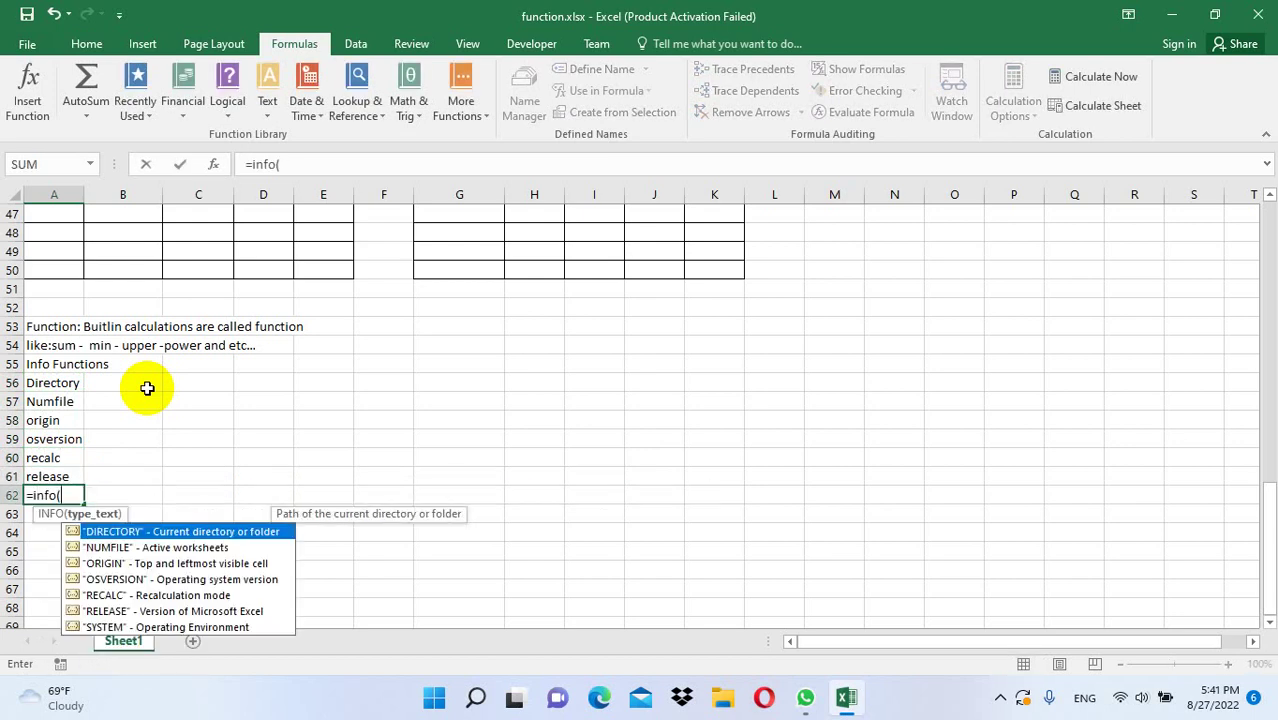
pyautogui.press('BackSpace')
pyautogui.press('BackSpace')
pyautogui.press('BackSpace')
pyautogui.press('BackSpace')
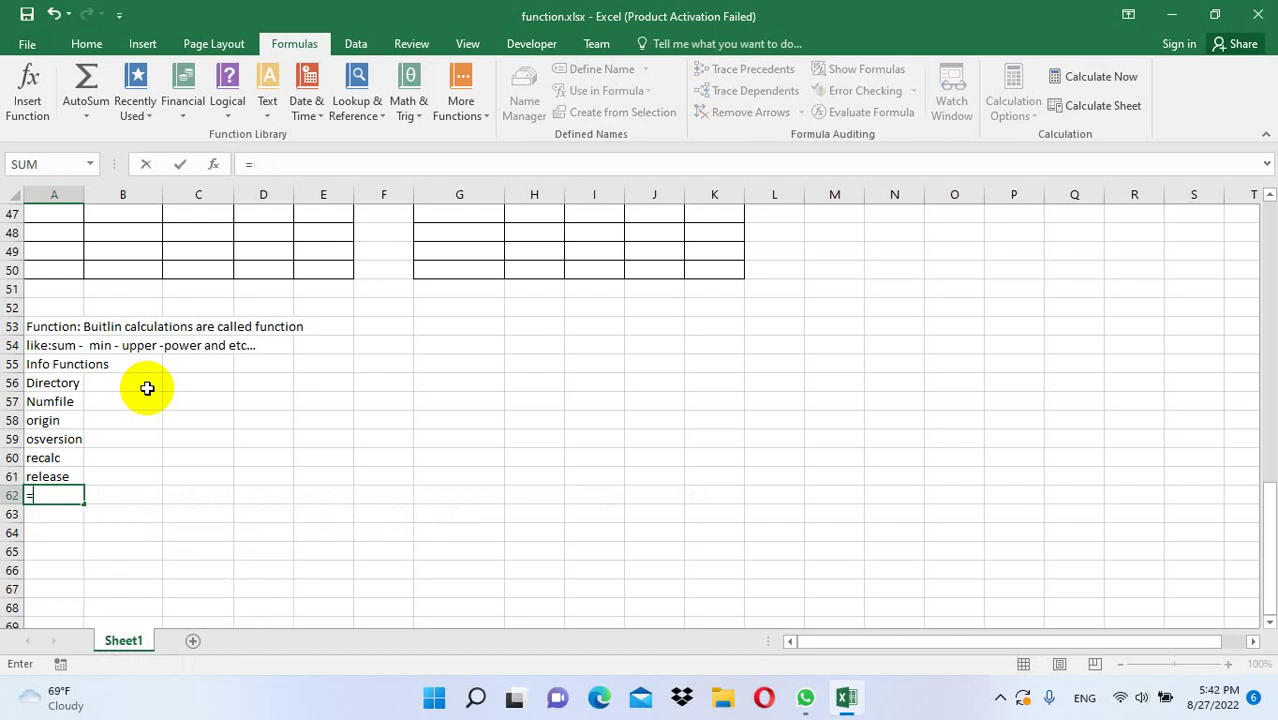
pyautogui.write('system')
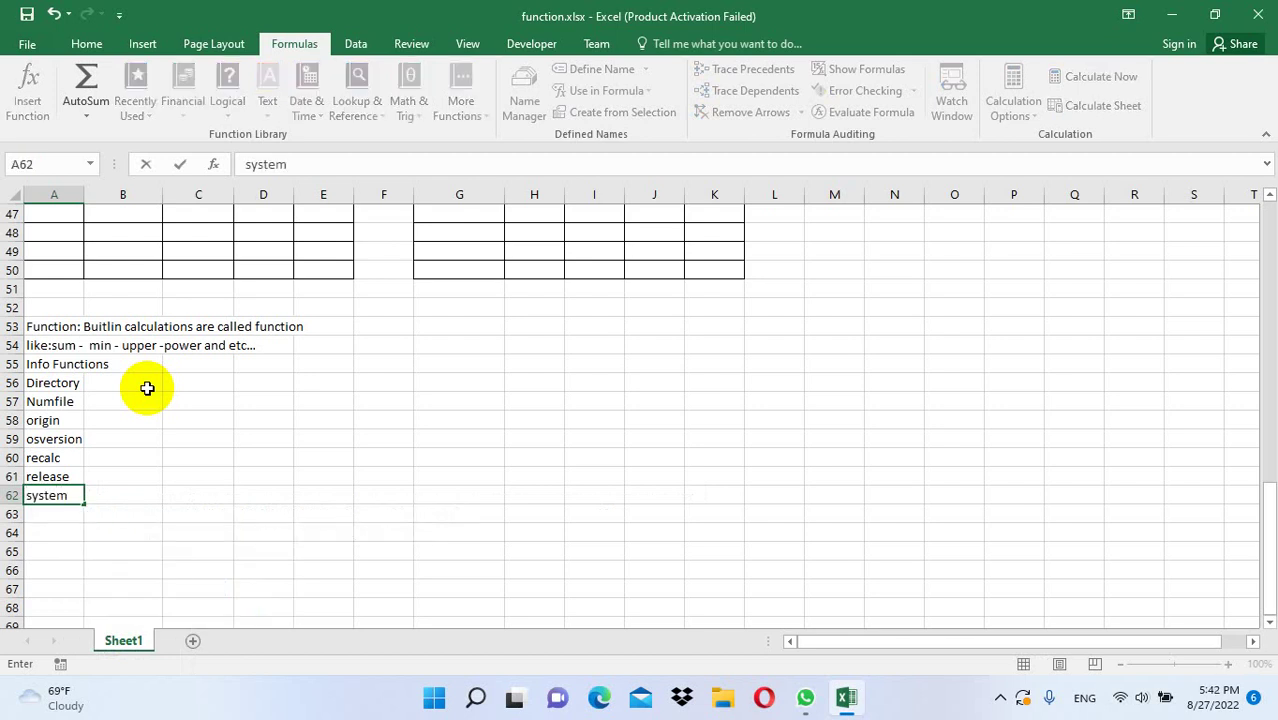
pyautogui.press('Return')
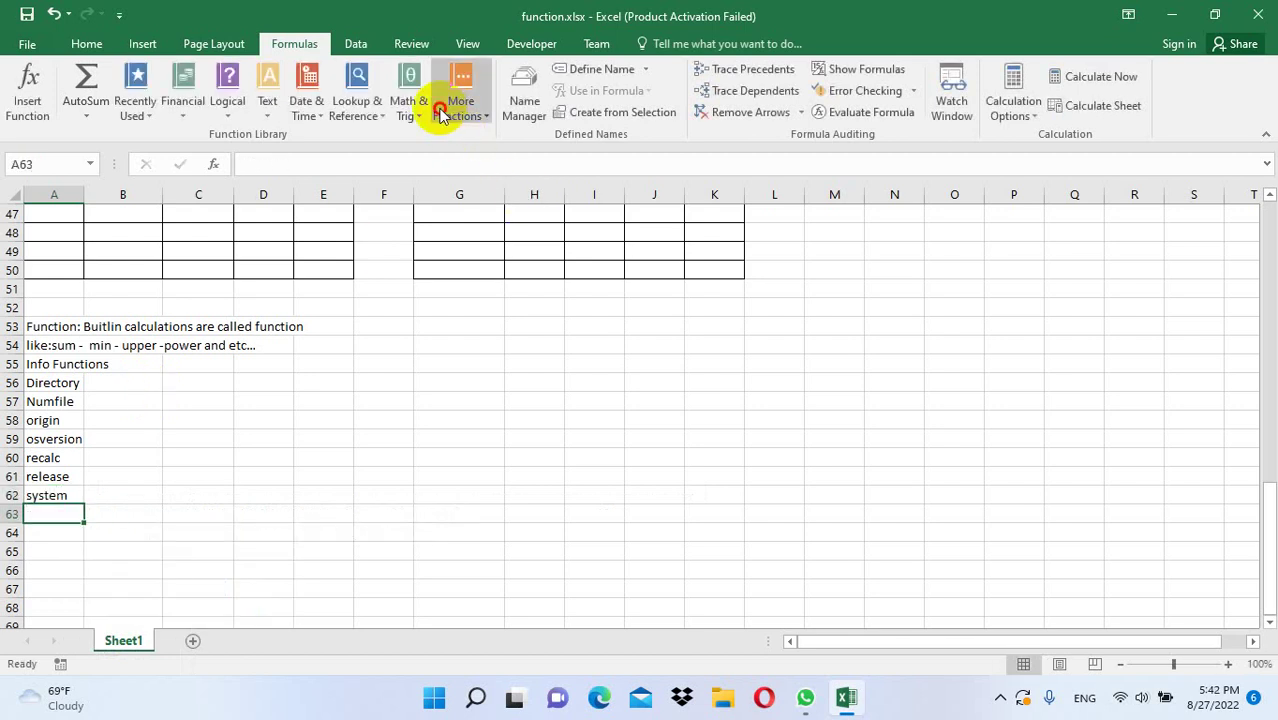
pyautogui.click(442, 108)
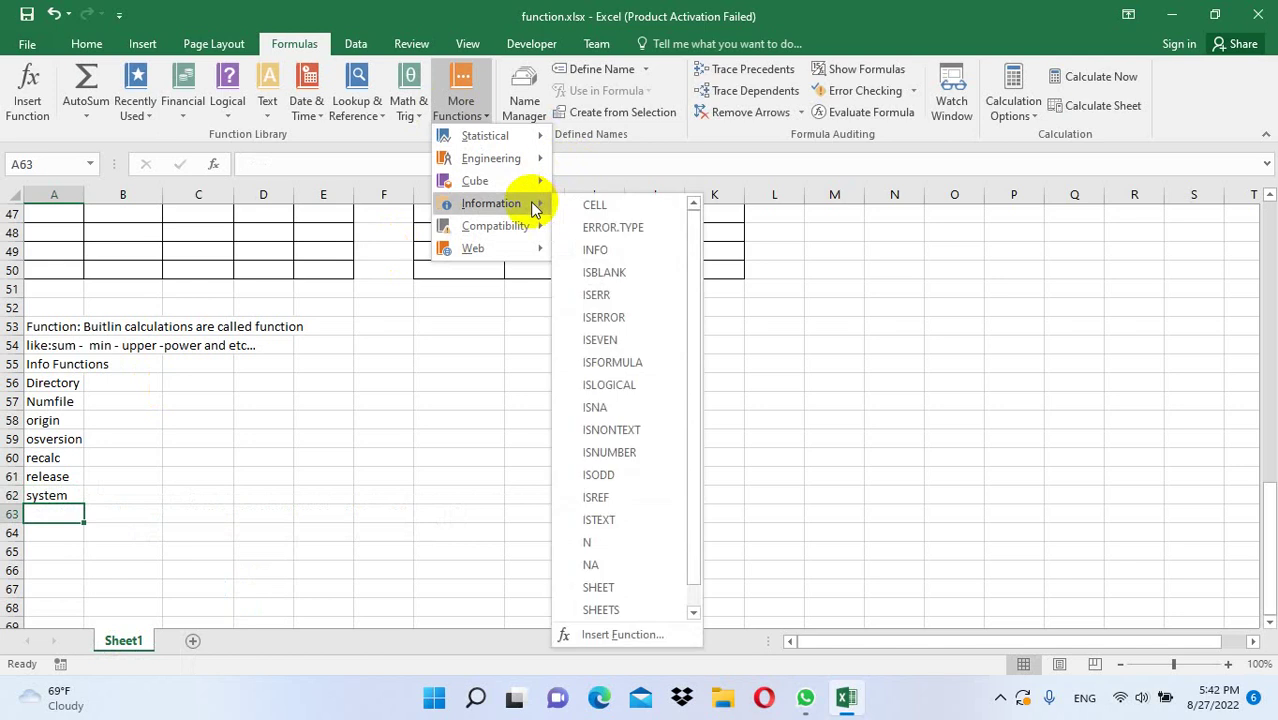
pyautogui.moveTo(491, 203)
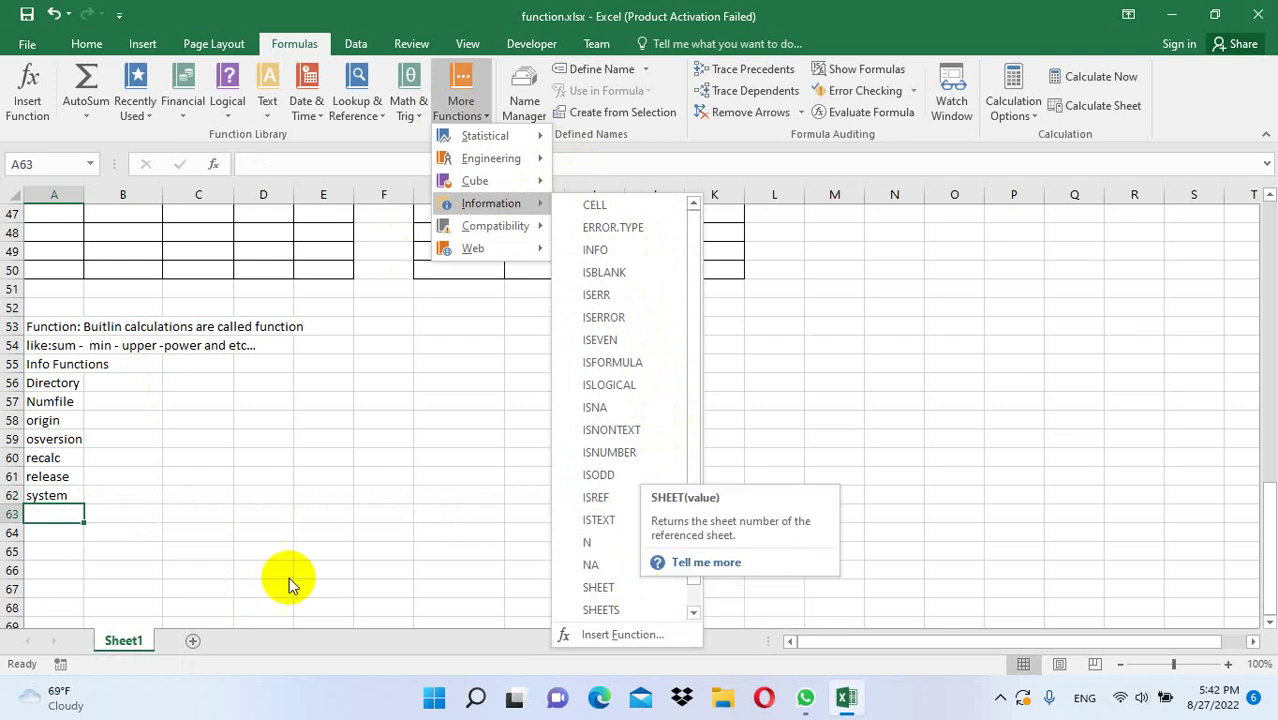
pyautogui.moveTo(696, 375); pyautogui.dragTo(696, 470)
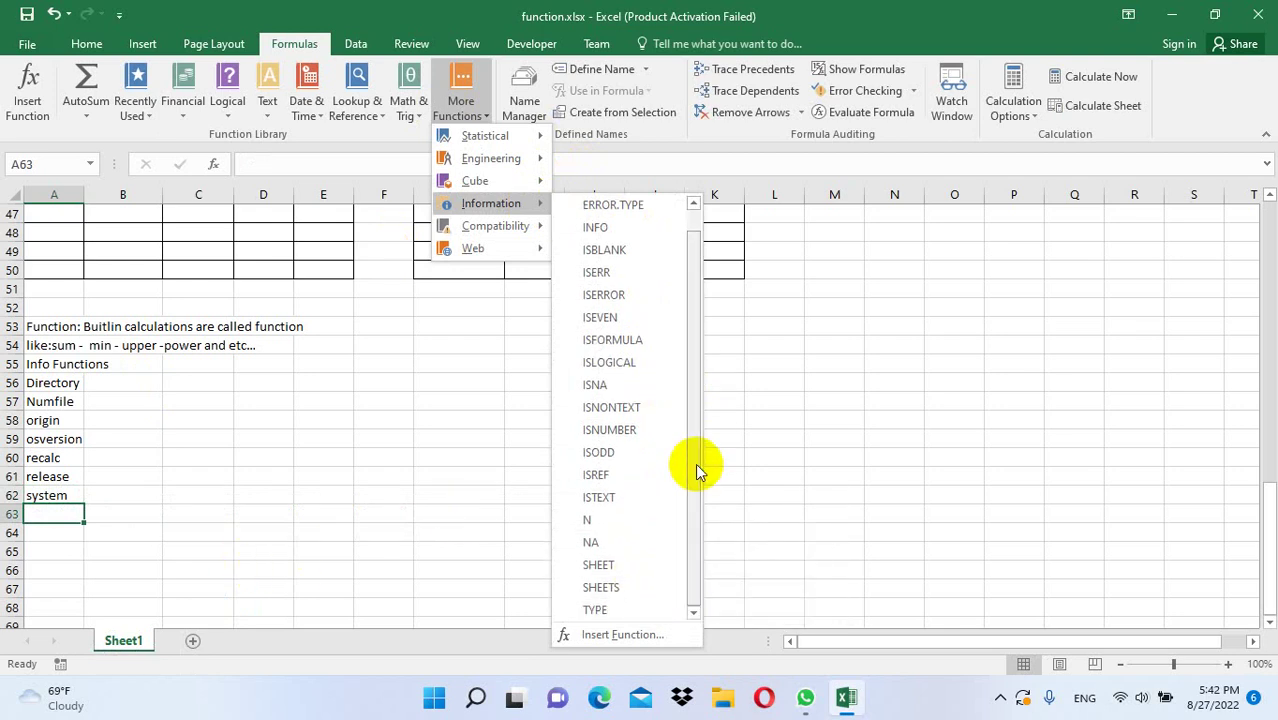
pyautogui.click(332, 456)
pyautogui.click(135, 383)
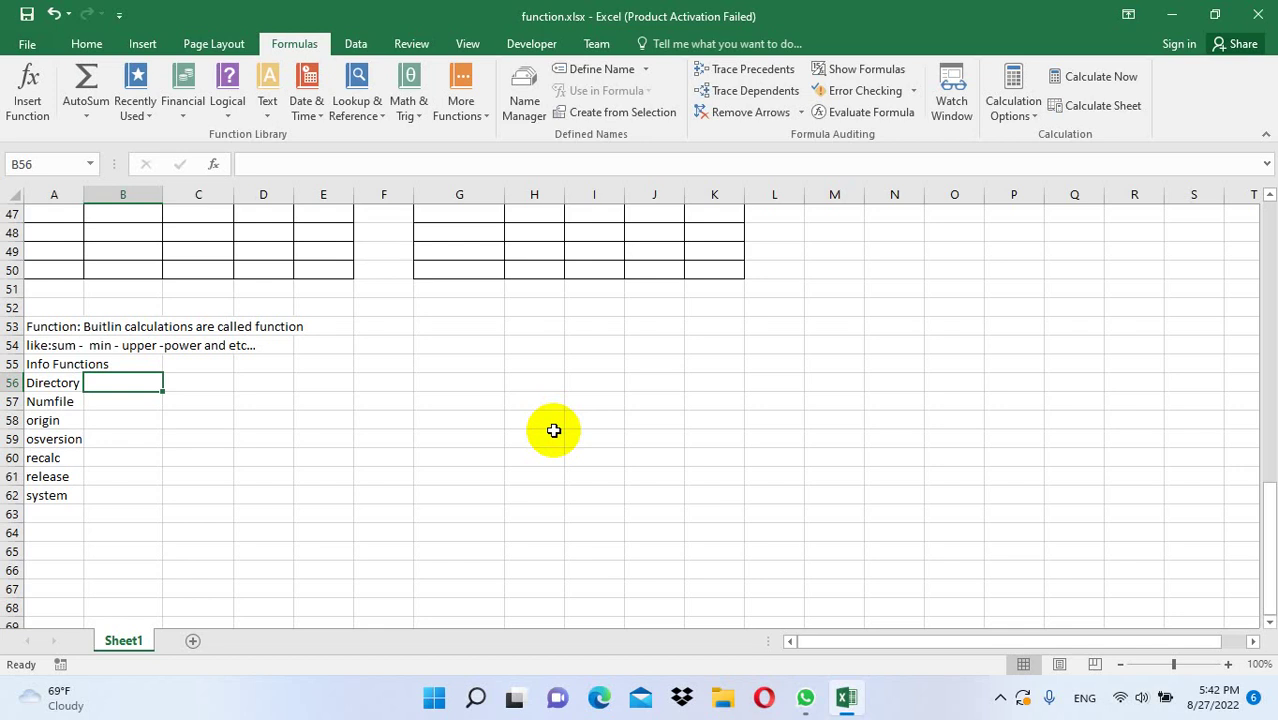
# - Redo B56 as =INFO("directory") with quotes so it shows the current folder path
pyautogui.write('=info')
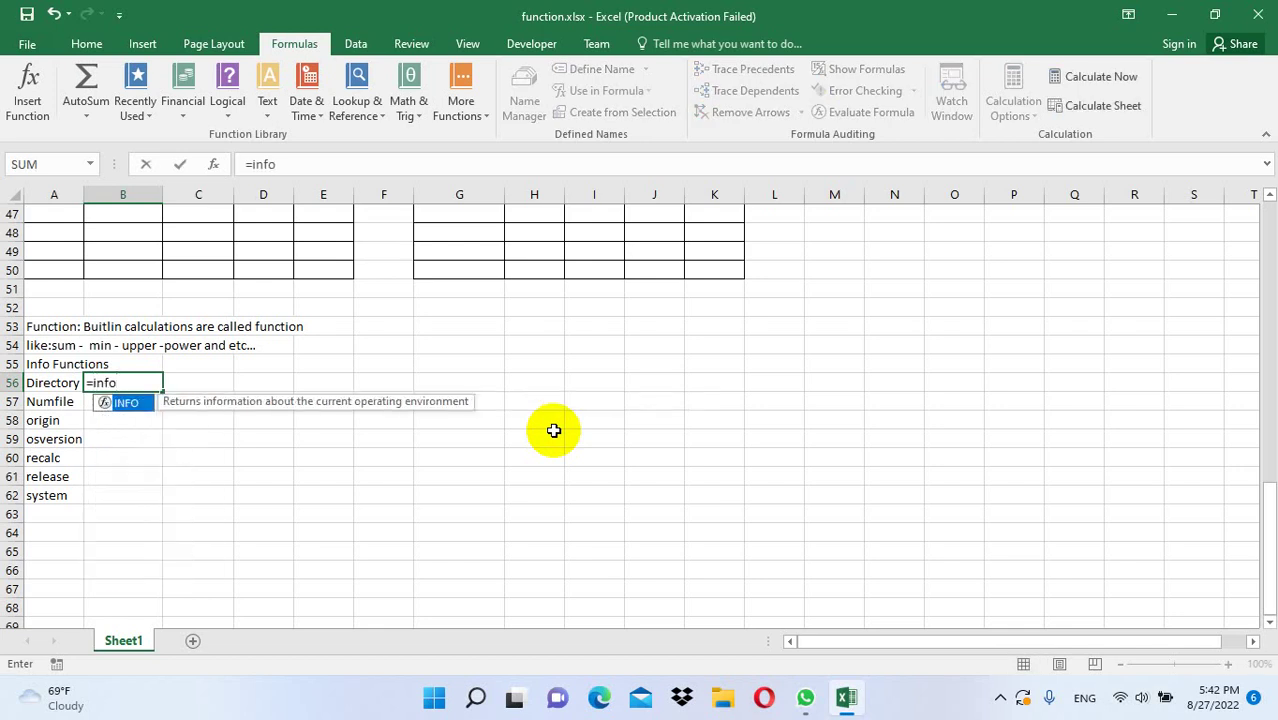
pyautogui.write('(')
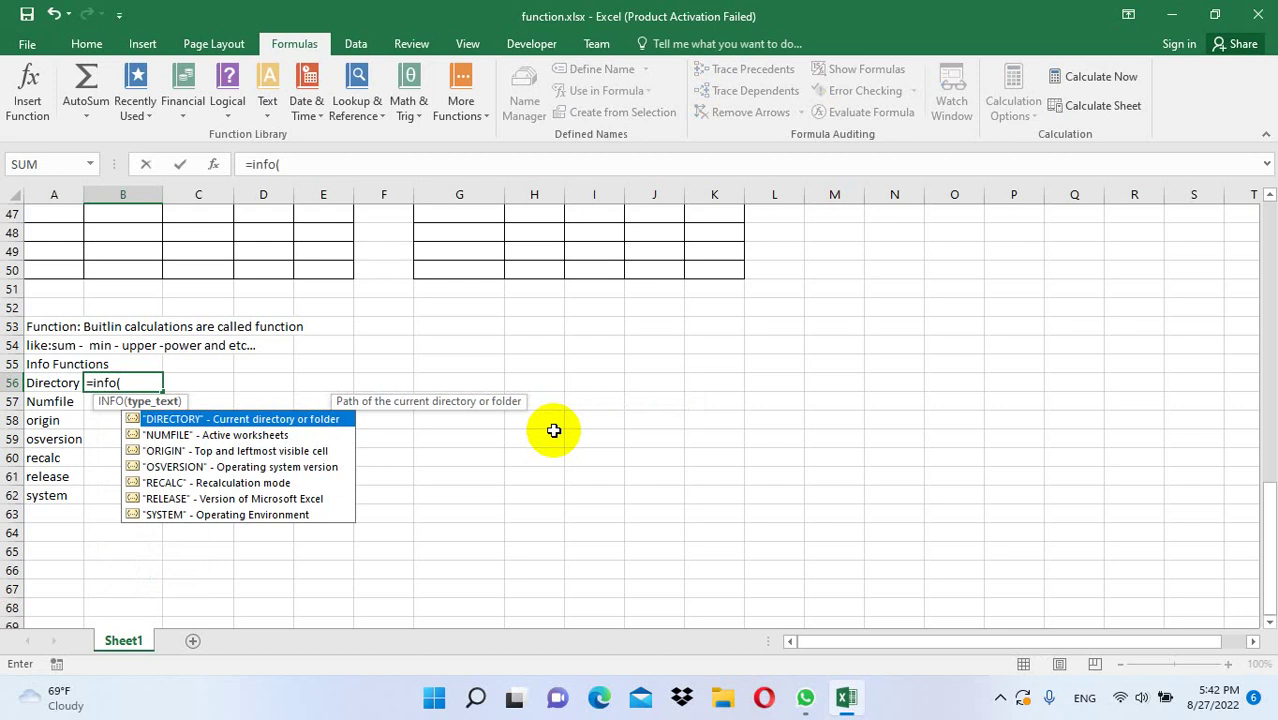
pyautogui.write('direct')
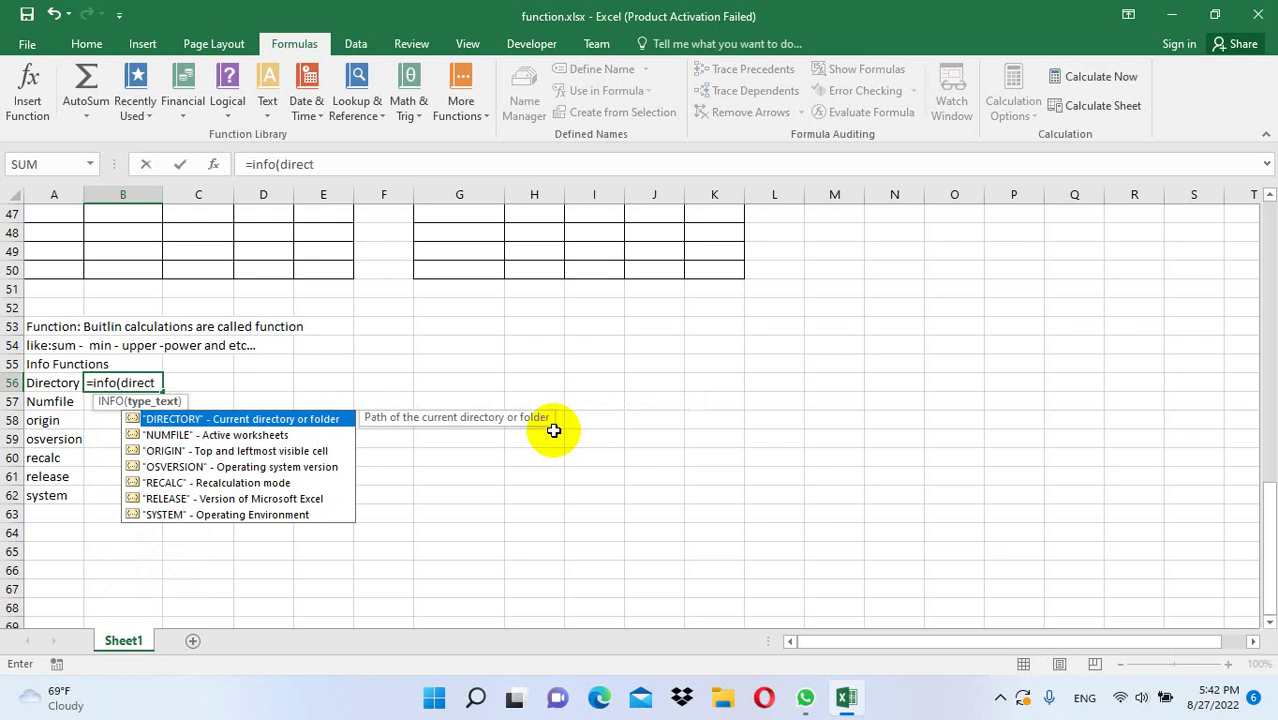
pyautogui.write('ory')
pyautogui.write(')')
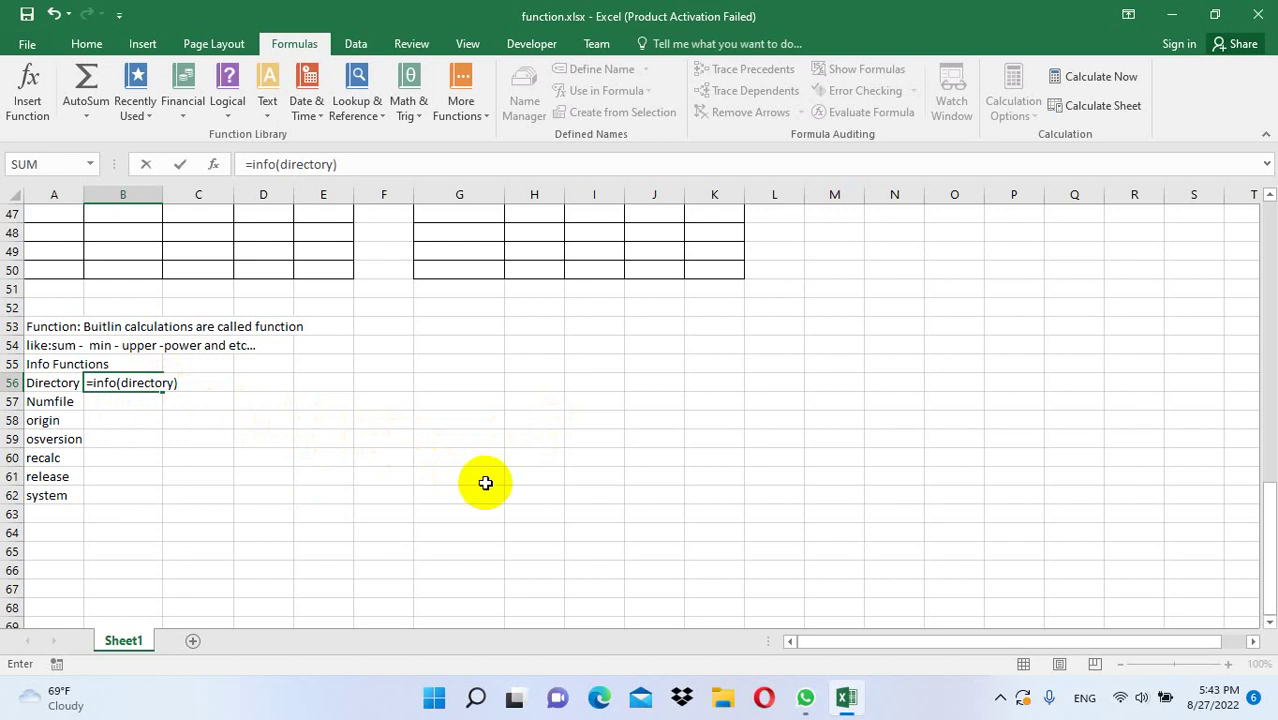
pyautogui.press('Return')
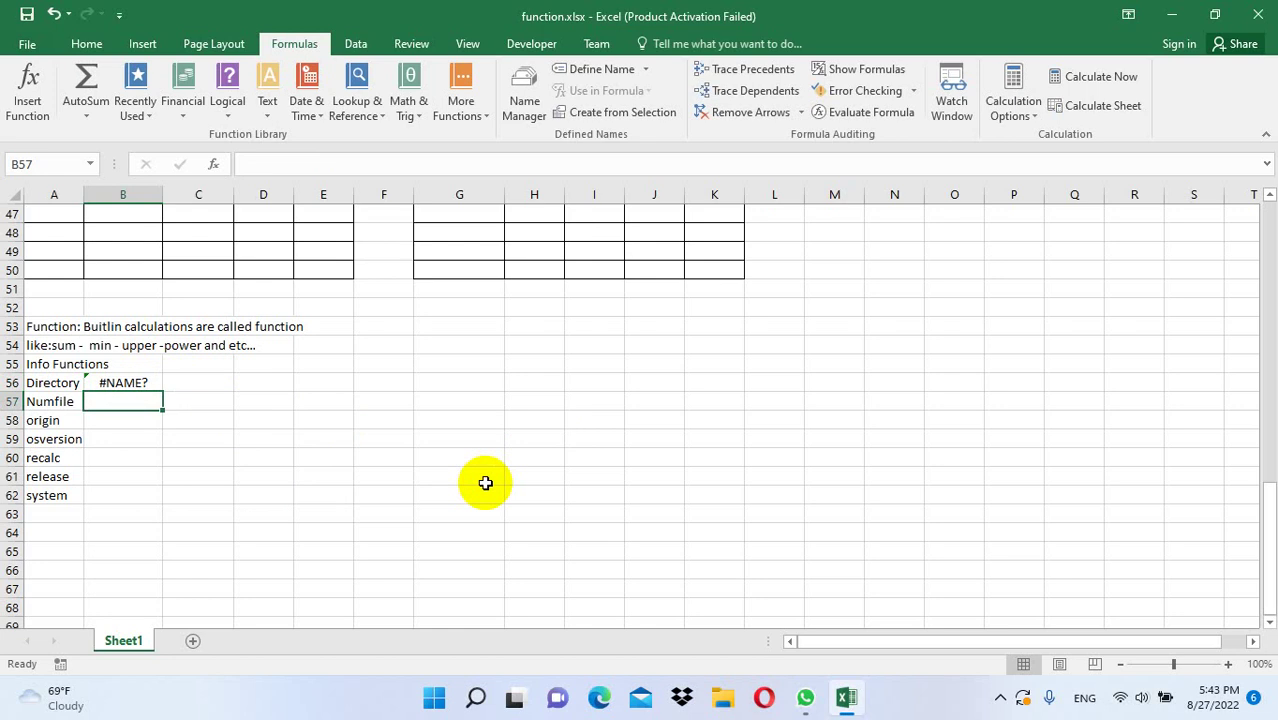
pyautogui.press('Up')
pyautogui.write('=i')
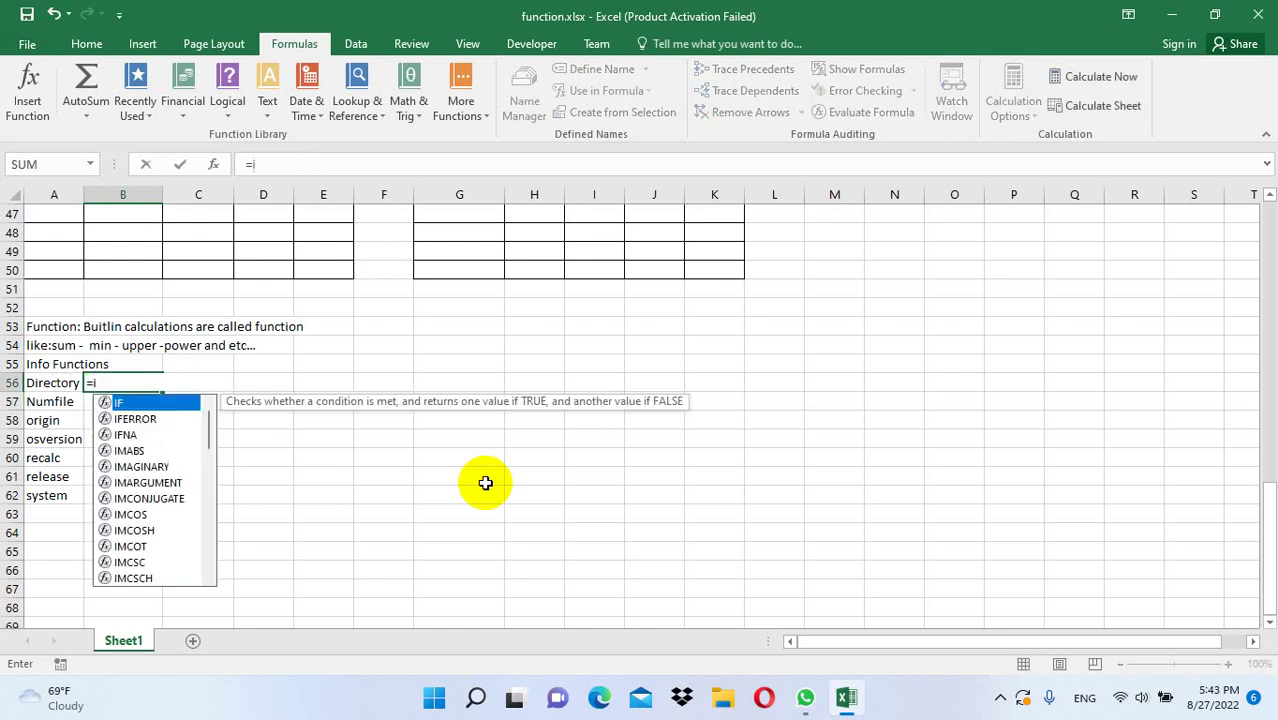
pyautogui.write('nfo(')
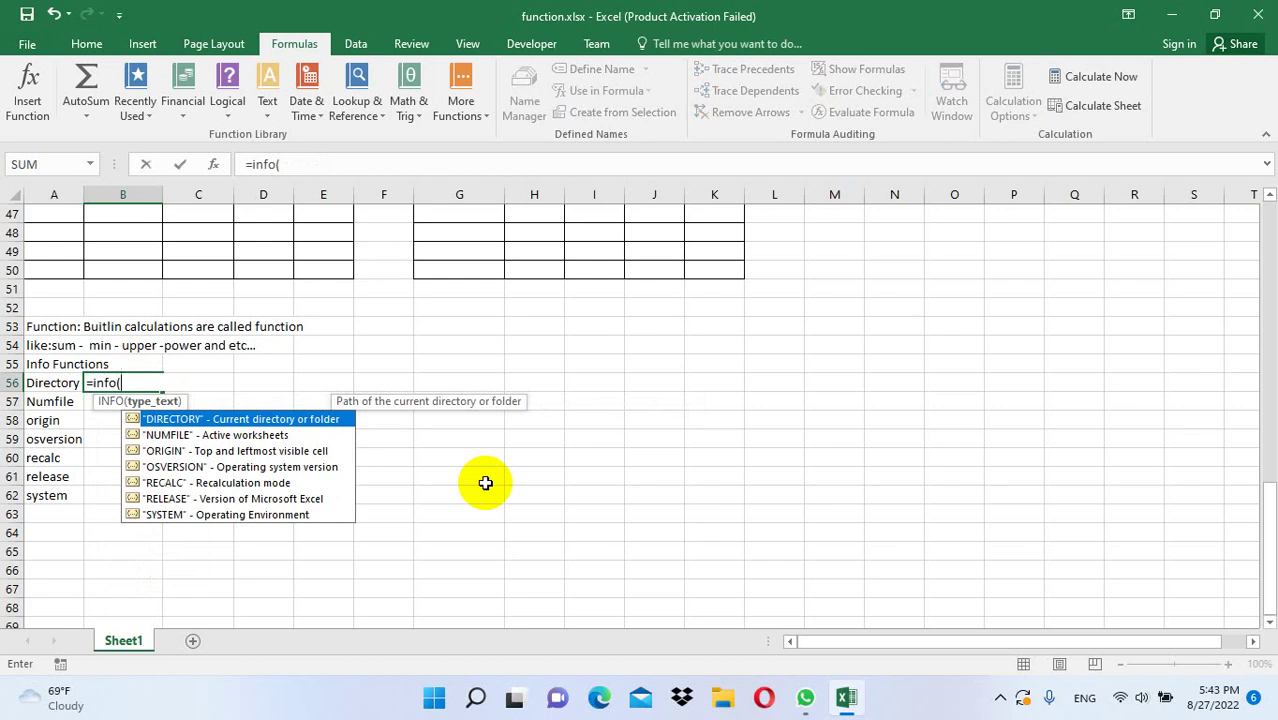
pyautogui.write(':"')
pyautogui.press('Left')
pyautogui.press('BackSpace')
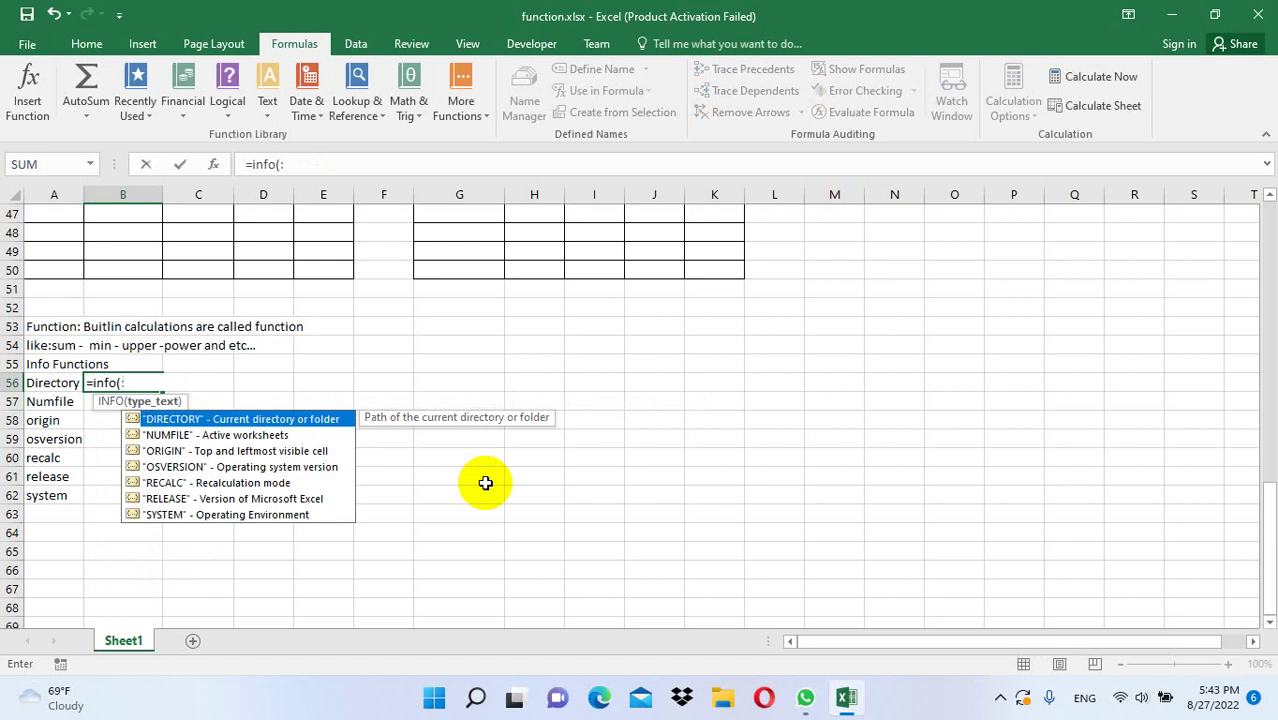
pyautogui.write('di')
pyautogui.write('rectory')
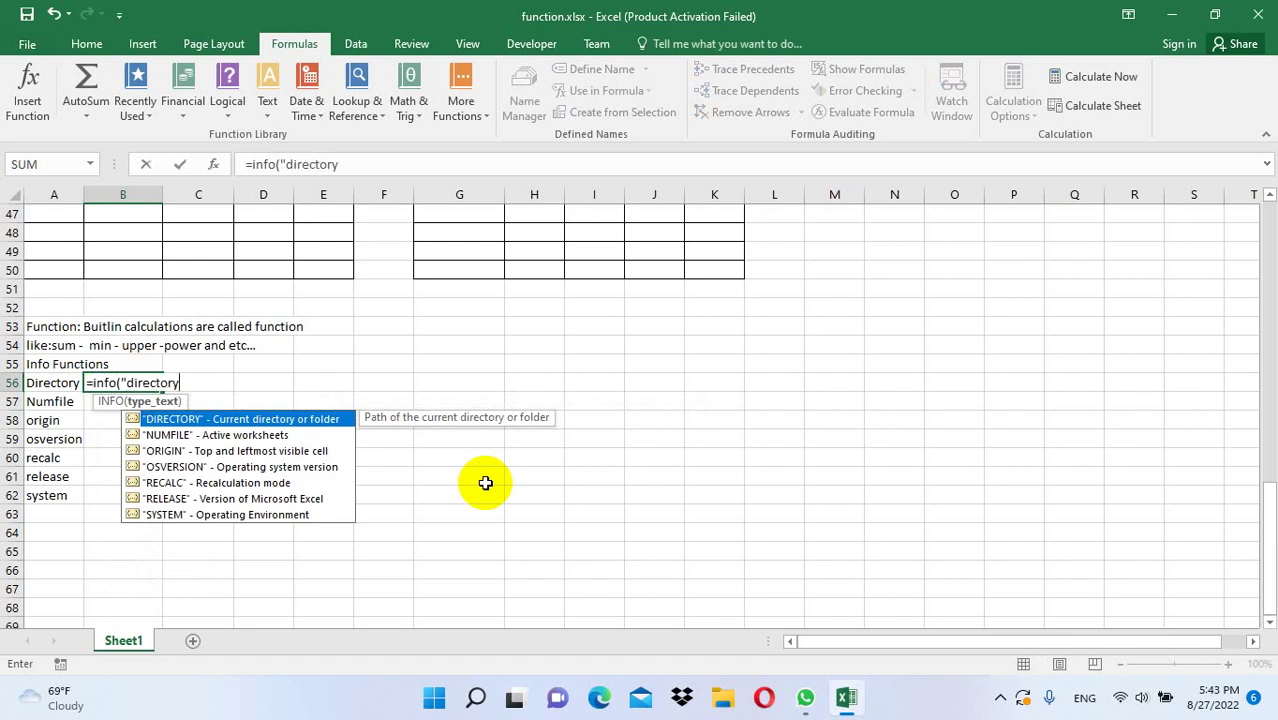
pyautogui.write('")')
pyautogui.press('Return')
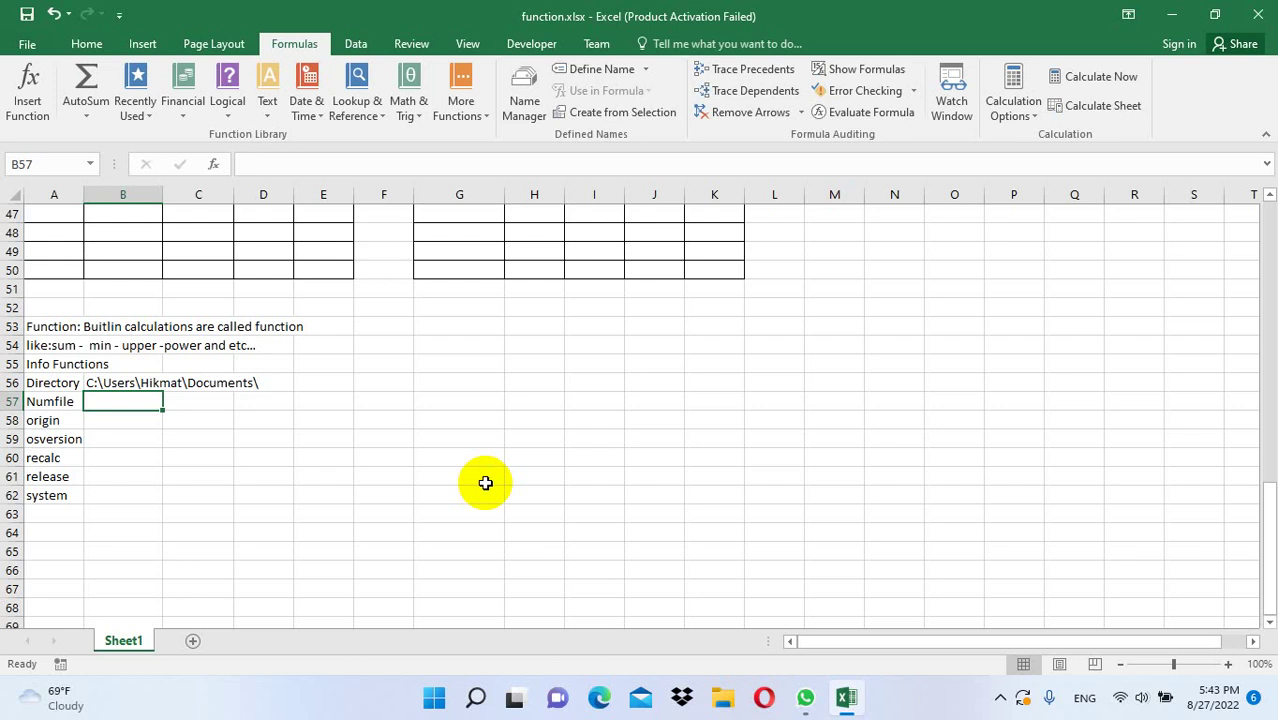
# - Enter =INFO("numfile") in B57, correcting the stray 0 that caused an error
pyautogui.write('=info')
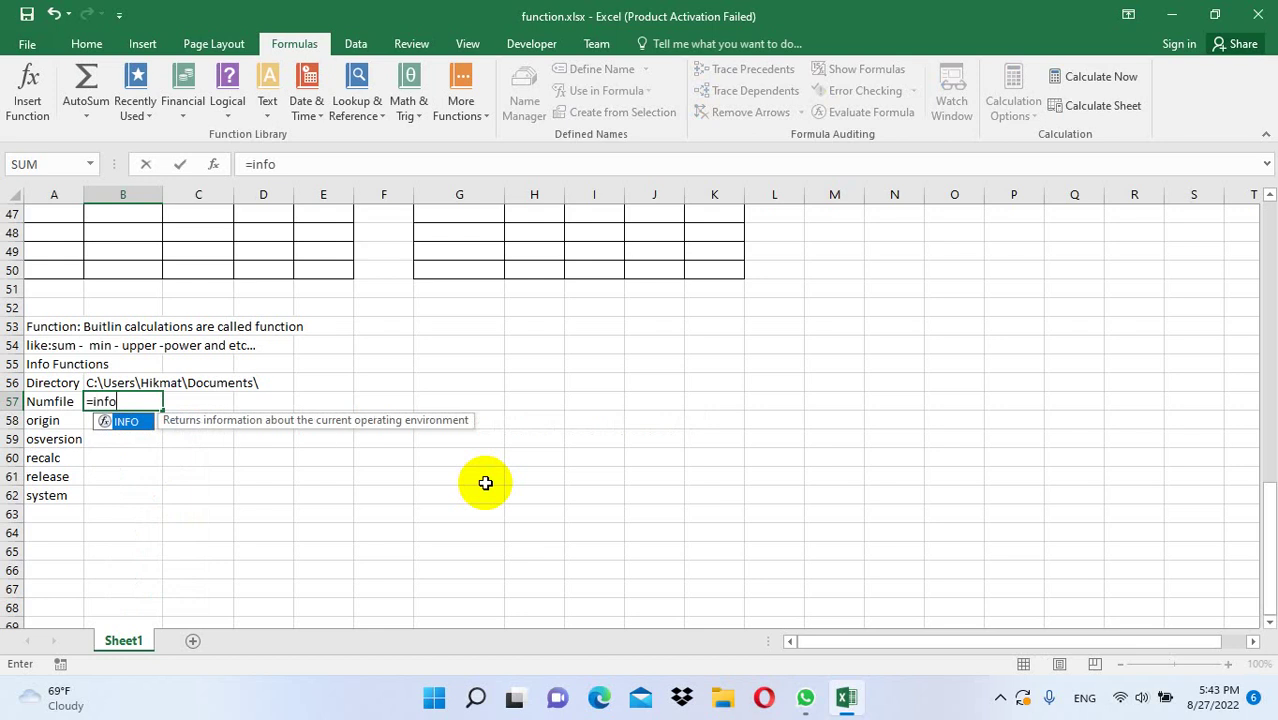
pyautogui.write('(')
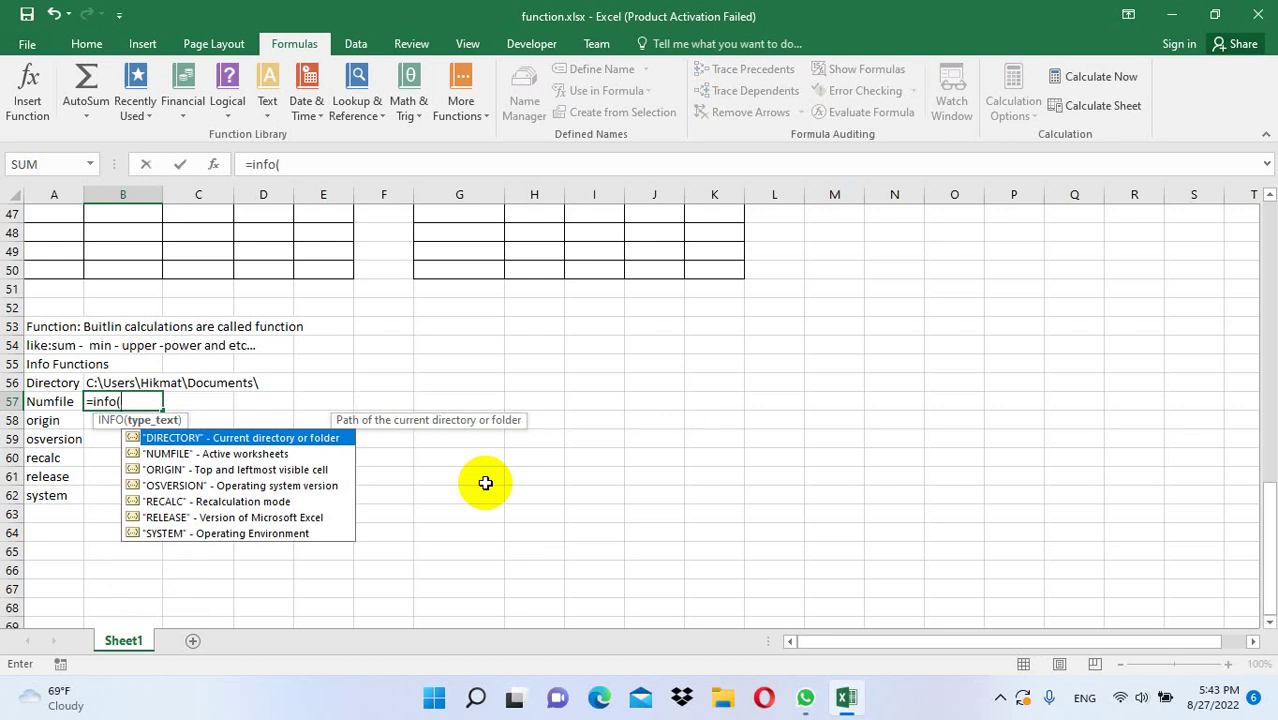
pyautogui.write('"numfile')
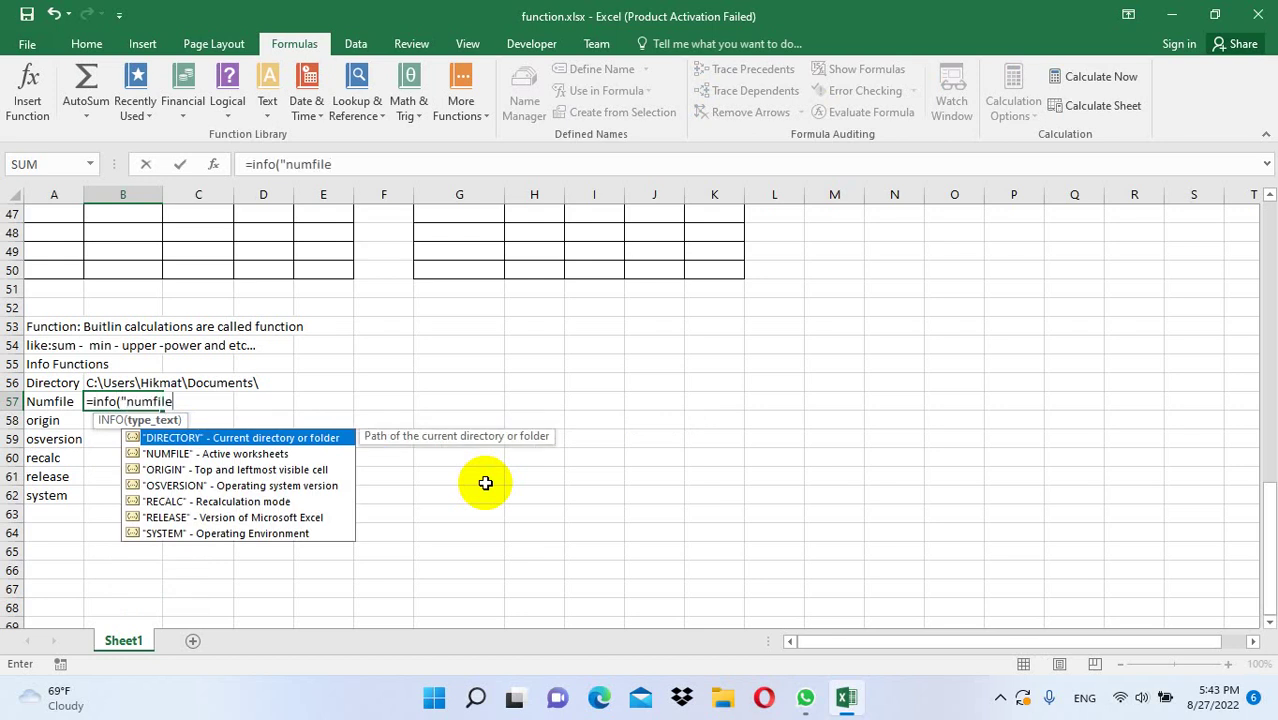
pyautogui.write('"0')
pyautogui.press('Return')
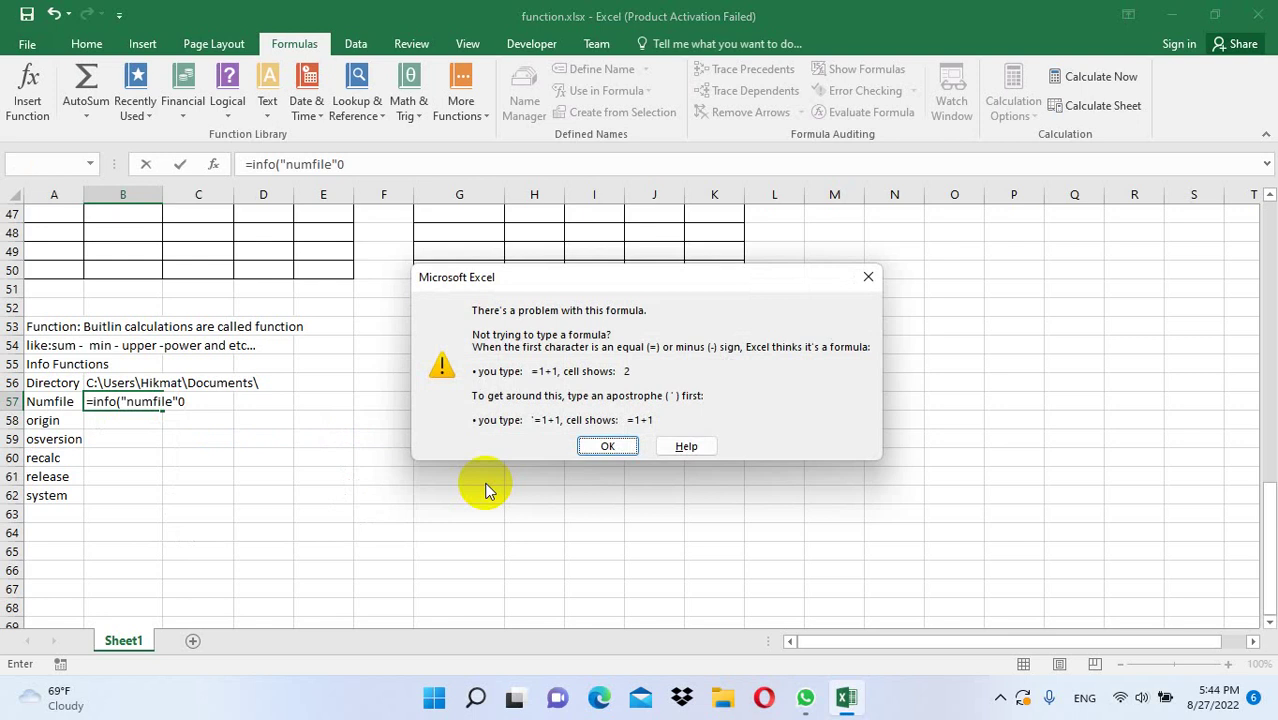
pyautogui.press('Return')
pyautogui.press('BackSpace')
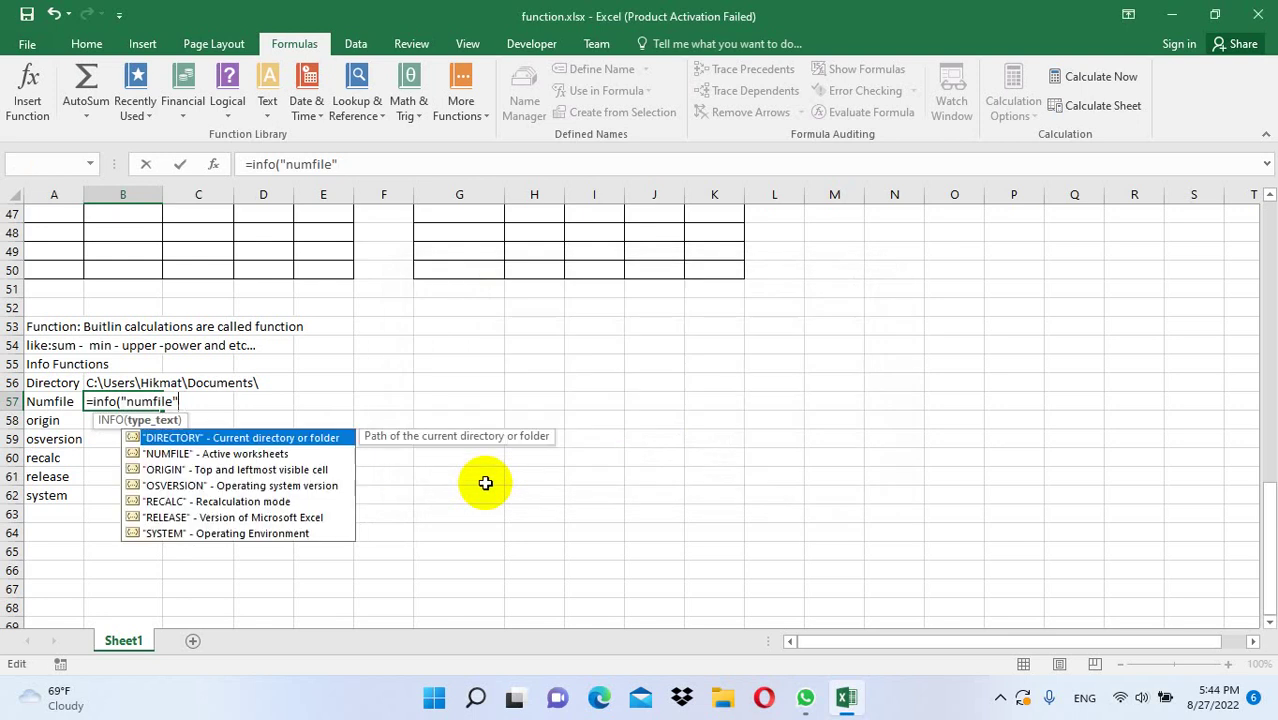
pyautogui.write(')')
pyautogui.press('Return')
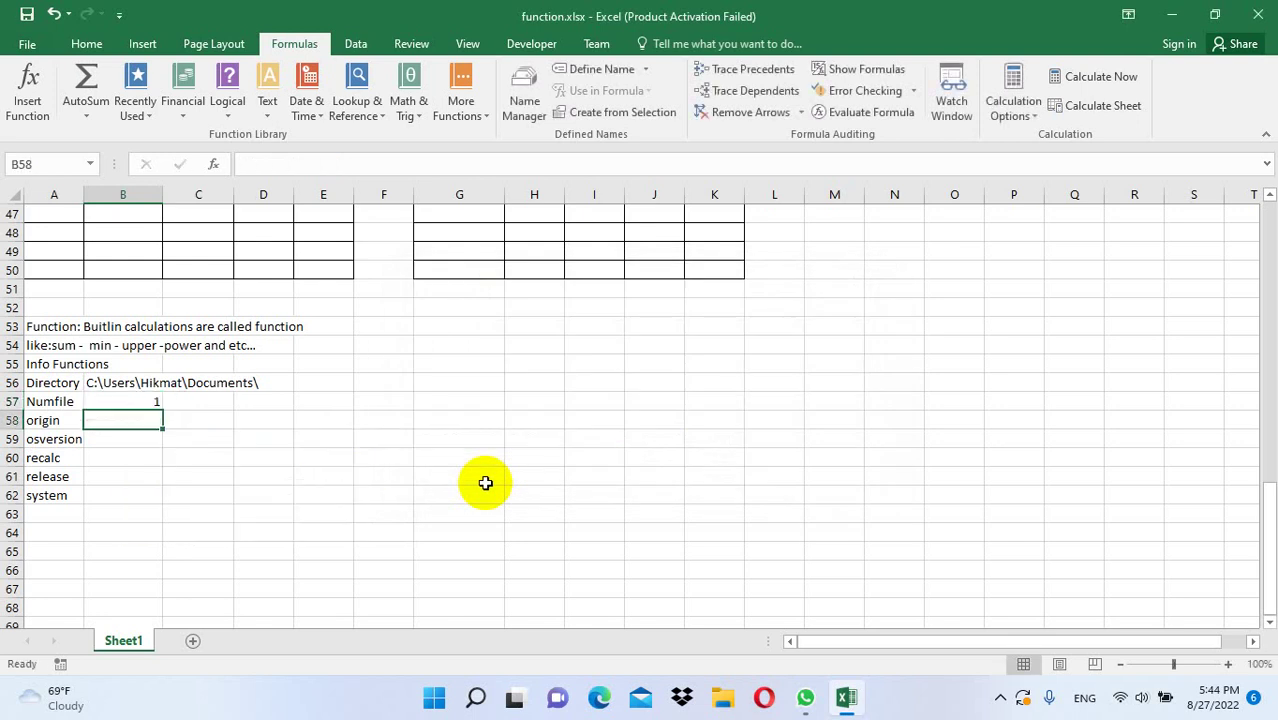
# - Add Sheet2, then enter =INFO("numfile") in C57 on Sheet1 so it returns 2
pyautogui.click(190, 640)
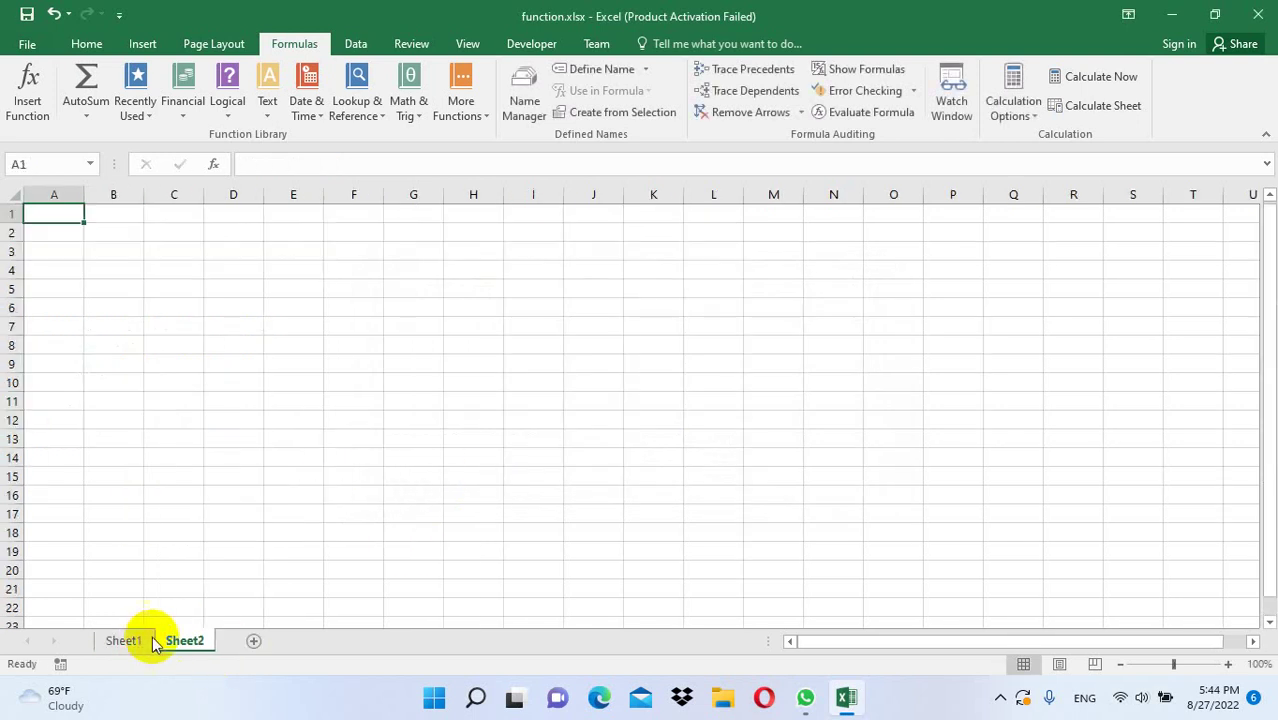
pyautogui.click(145, 640)
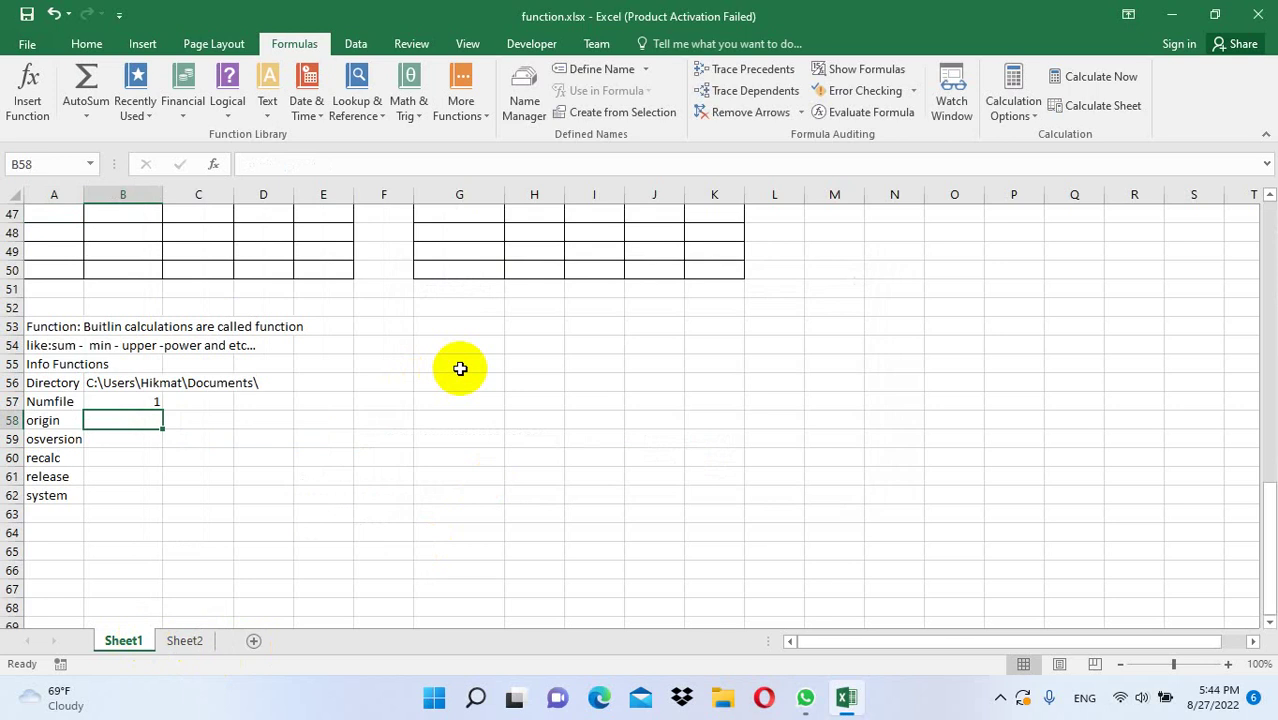
pyautogui.click(226, 400)
pyautogui.write('=')
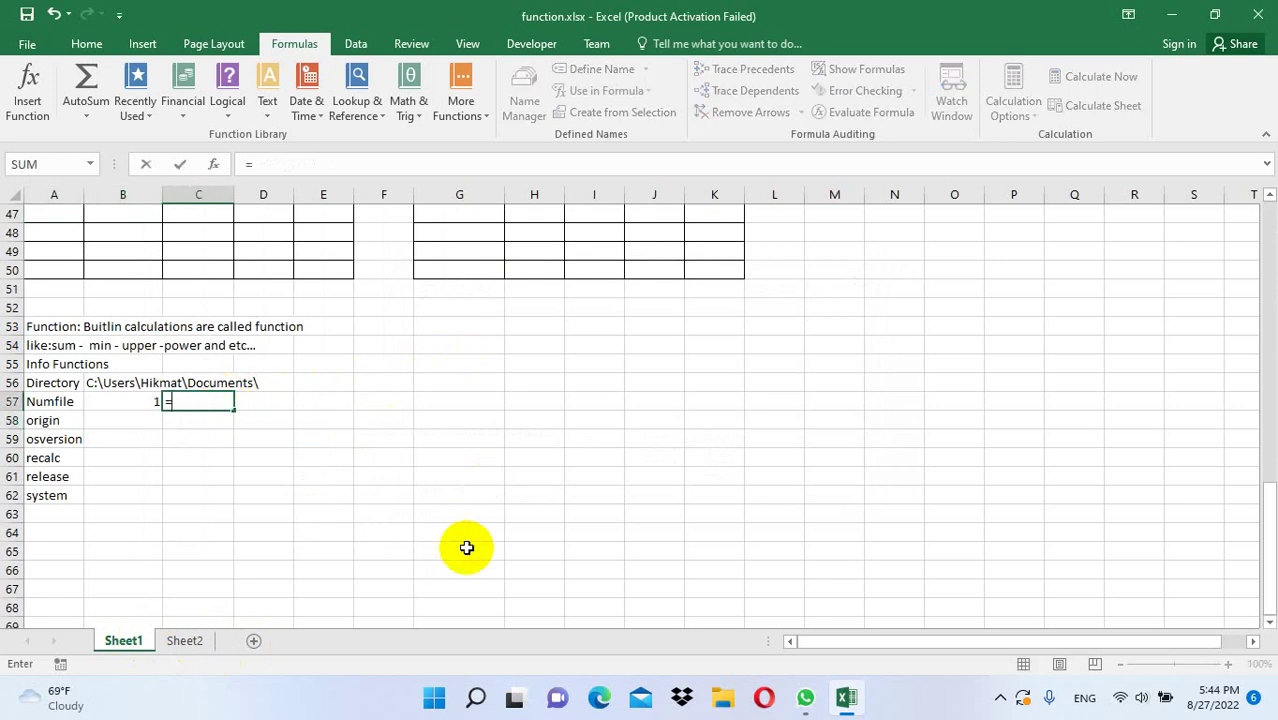
pyautogui.write('info(')
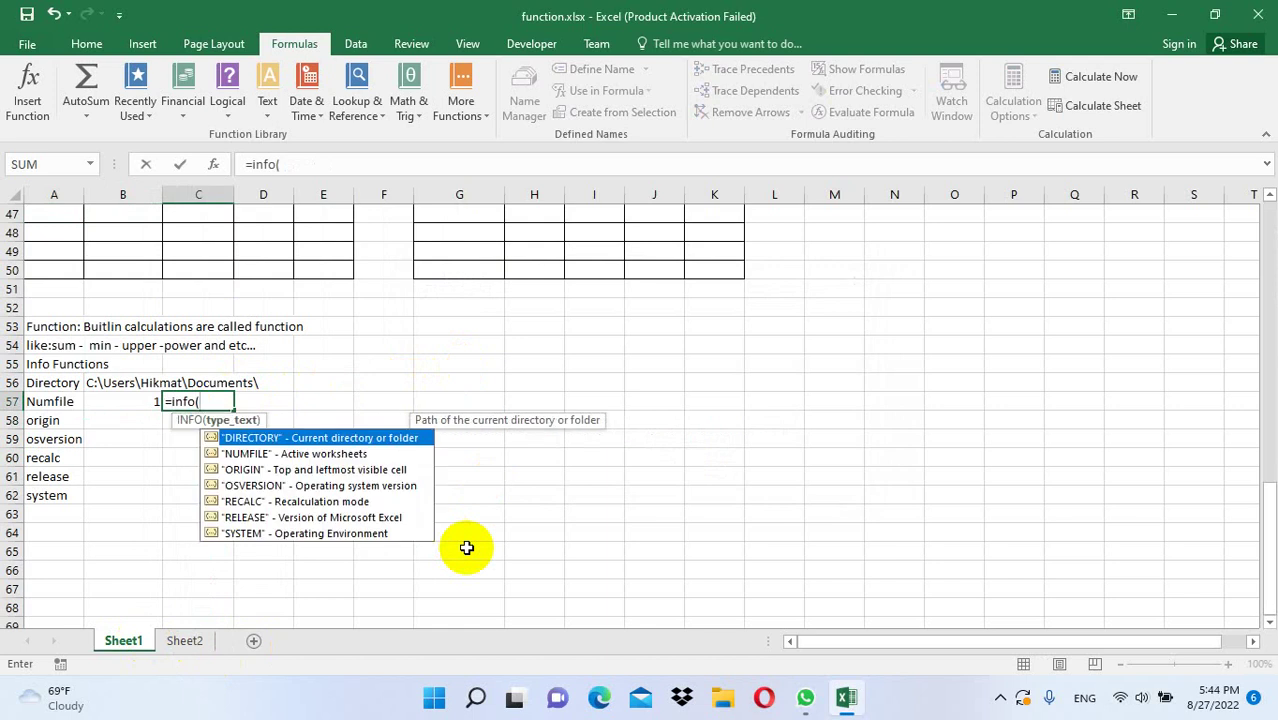
pyautogui.write('"numf')
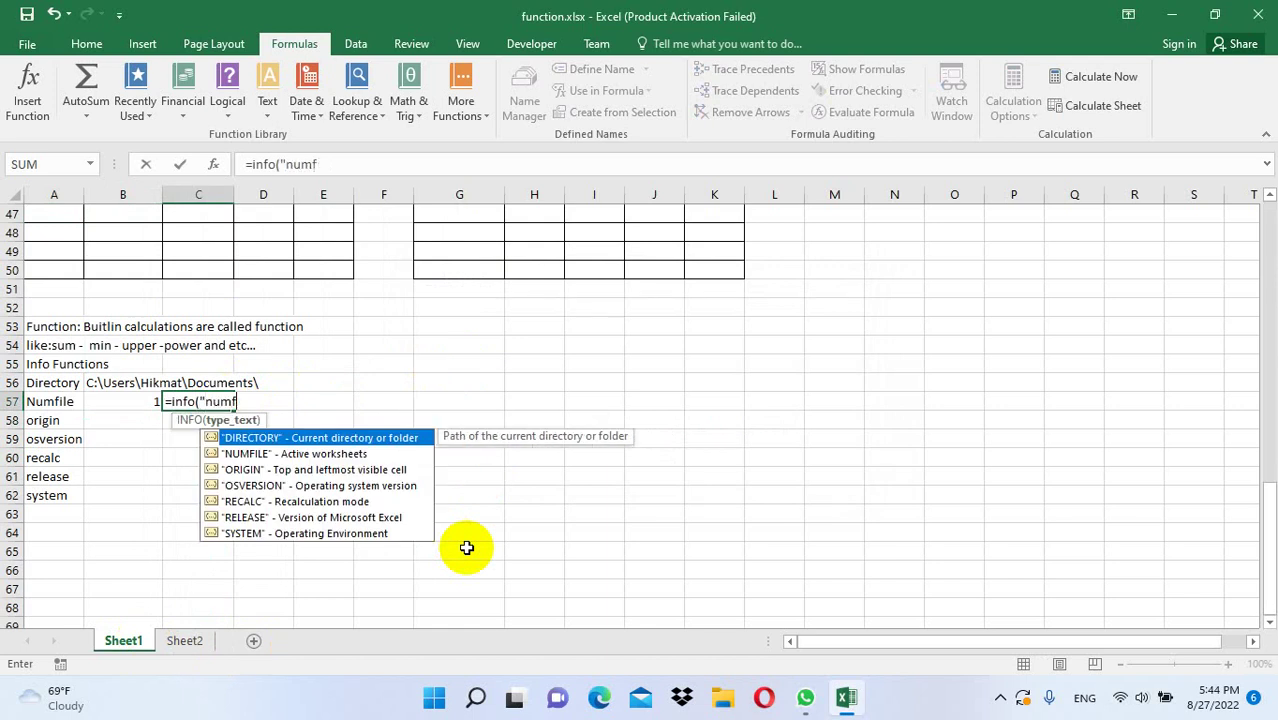
pyautogui.write('ile")')
pyautogui.press('Return')
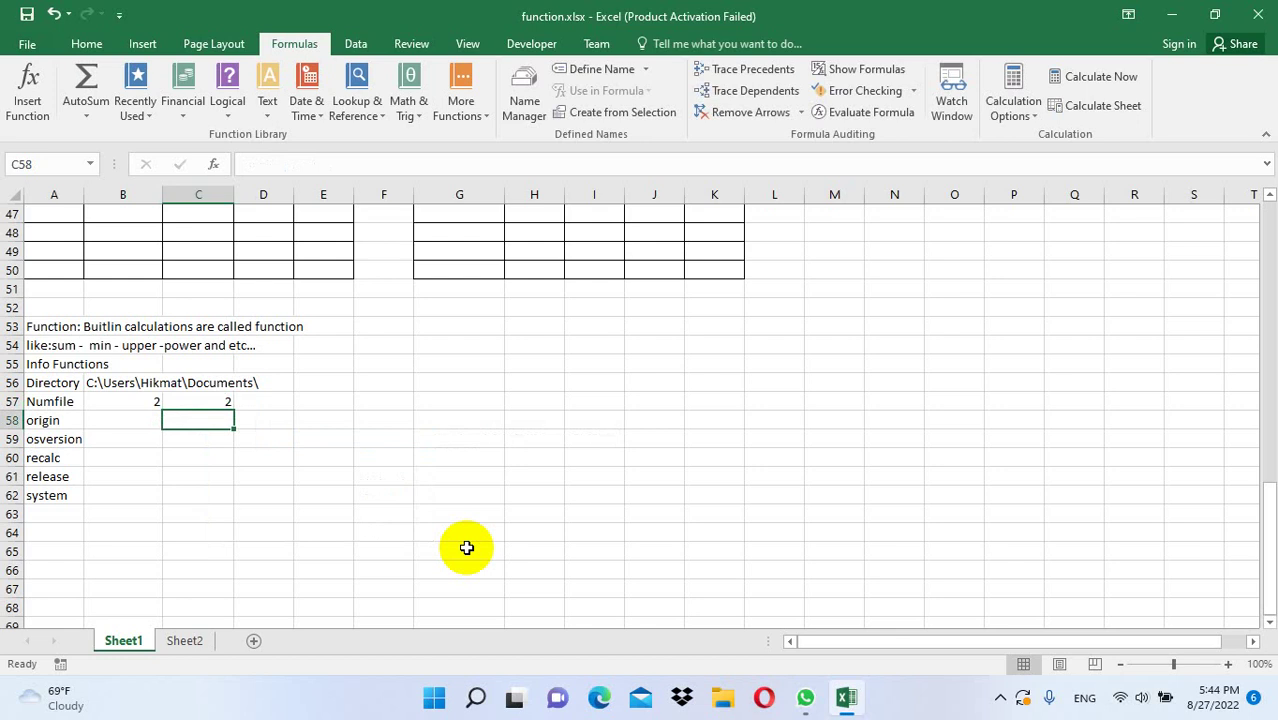
# - Enter =INFO("origin") in B58, fixing the 'origion' misspelling, so it shows $A:$A$47
pyautogui.press('Left')
pyautogui.press('Left')
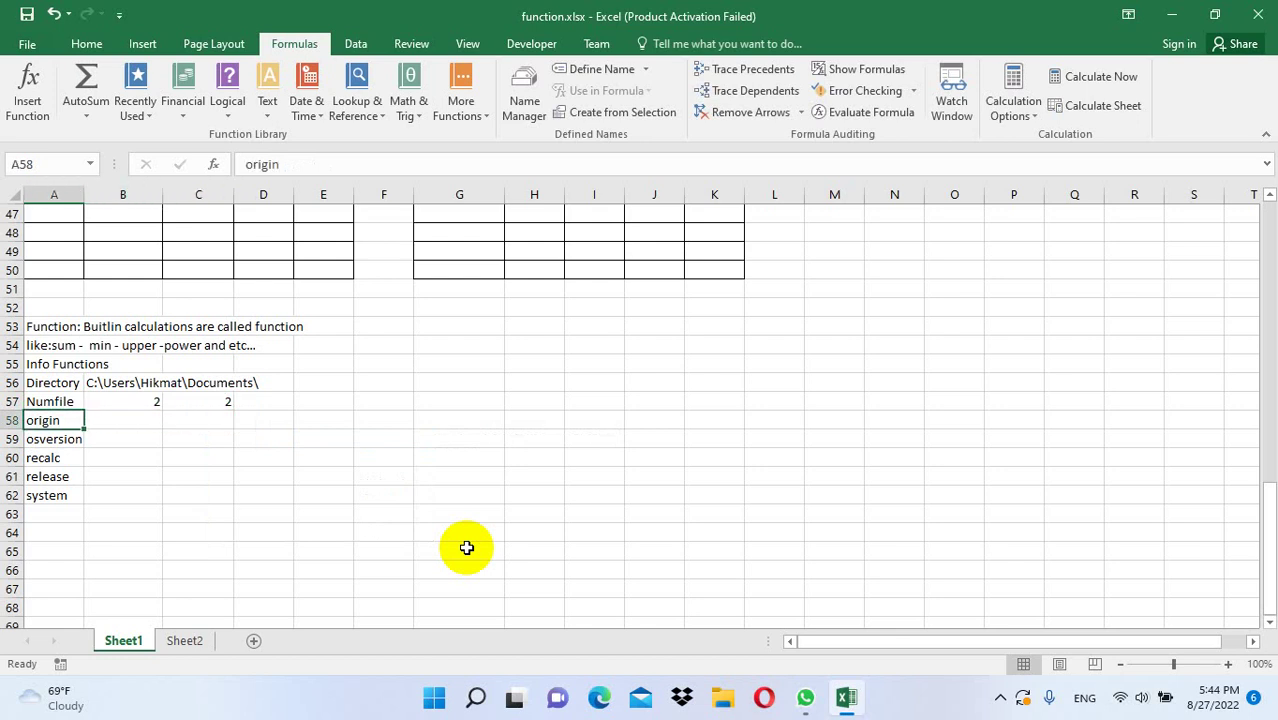
pyautogui.press('Right')
pyautogui.write('=in')
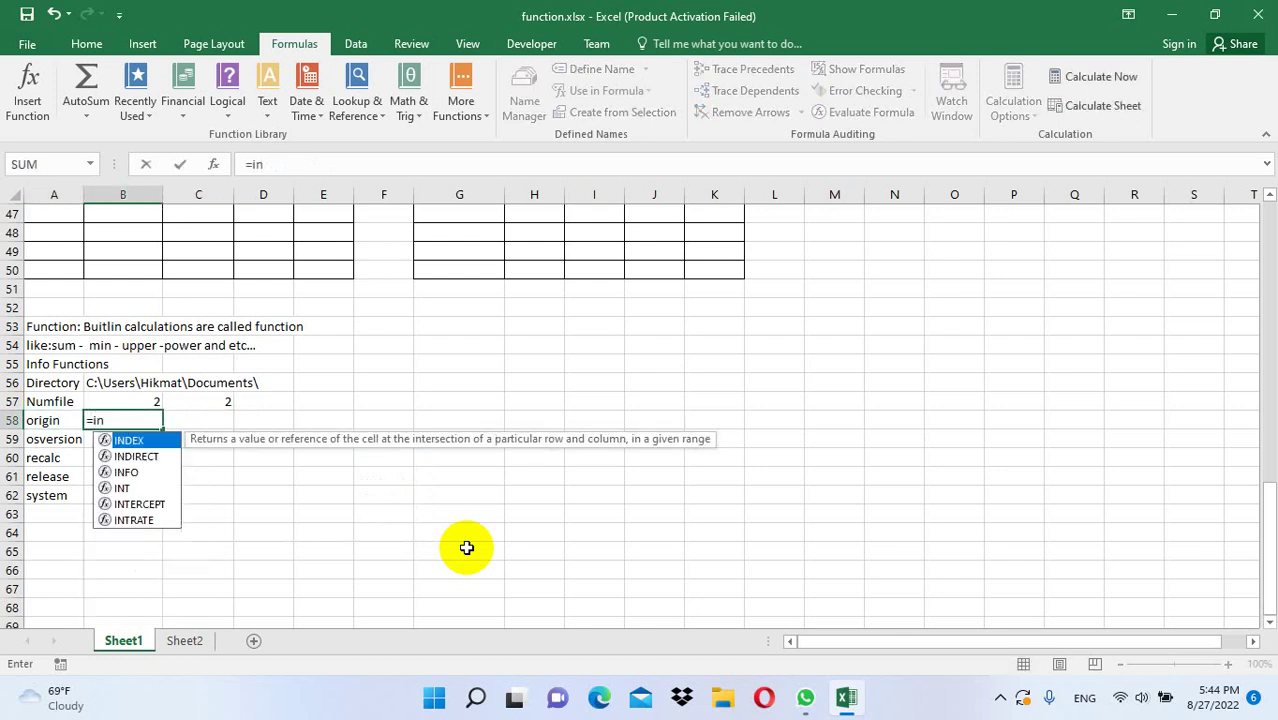
pyautogui.write('fo(')
pyautogui.write('"')
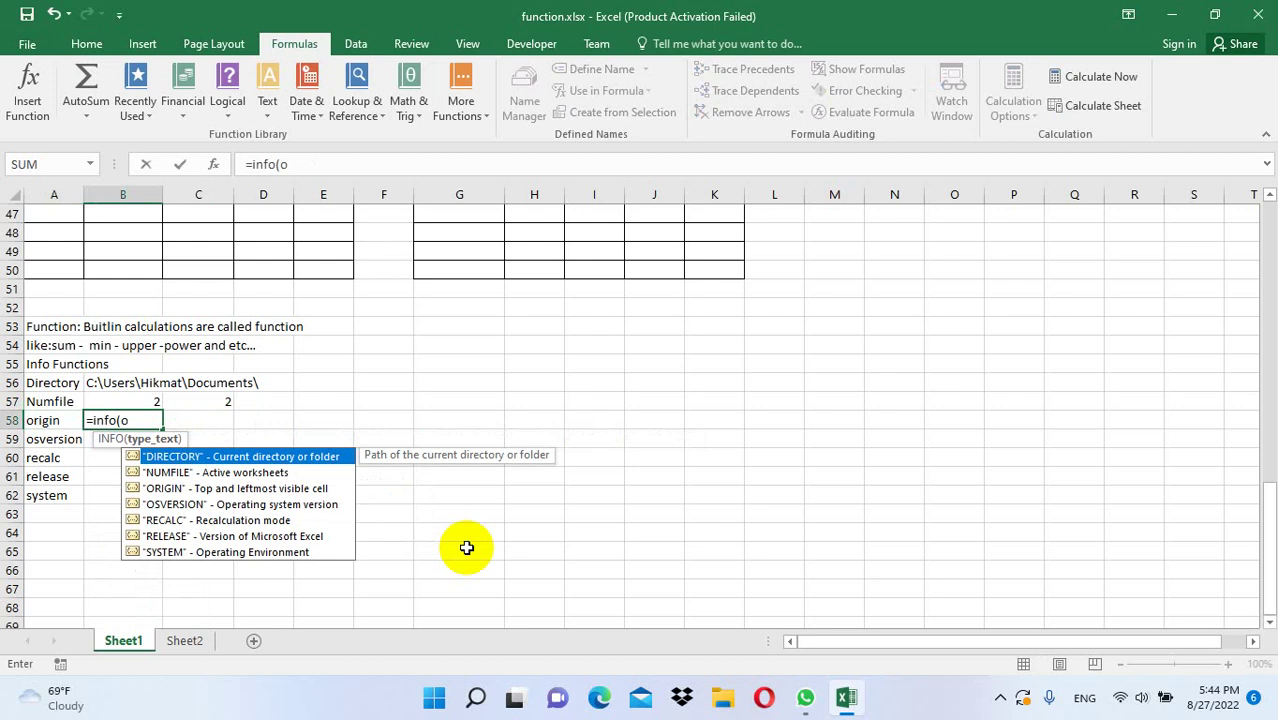
pyautogui.press('BackSpace')
pyautogui.write('"or')
pyautogui.write('igion')
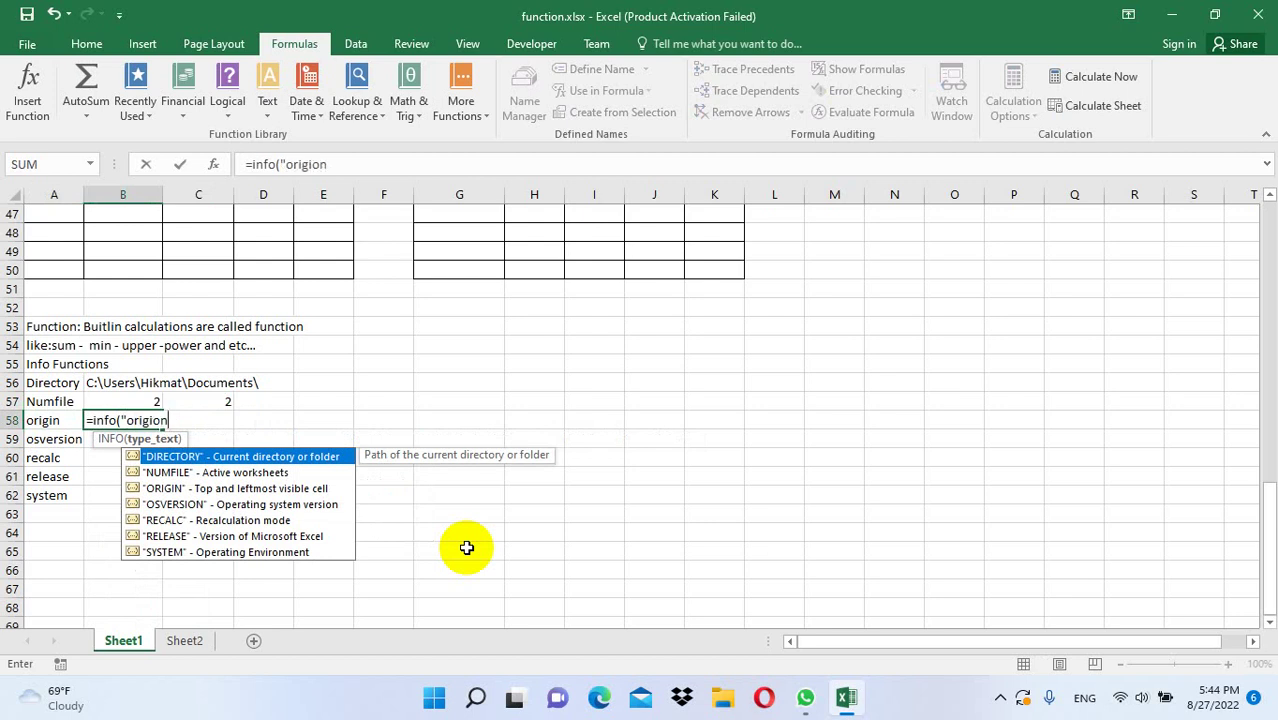
pyautogui.press('BackSpace')
pyautogui.press('BackSpace')
pyautogui.write('n')
pyautogui.write('")')
pyautogui.press('Return')
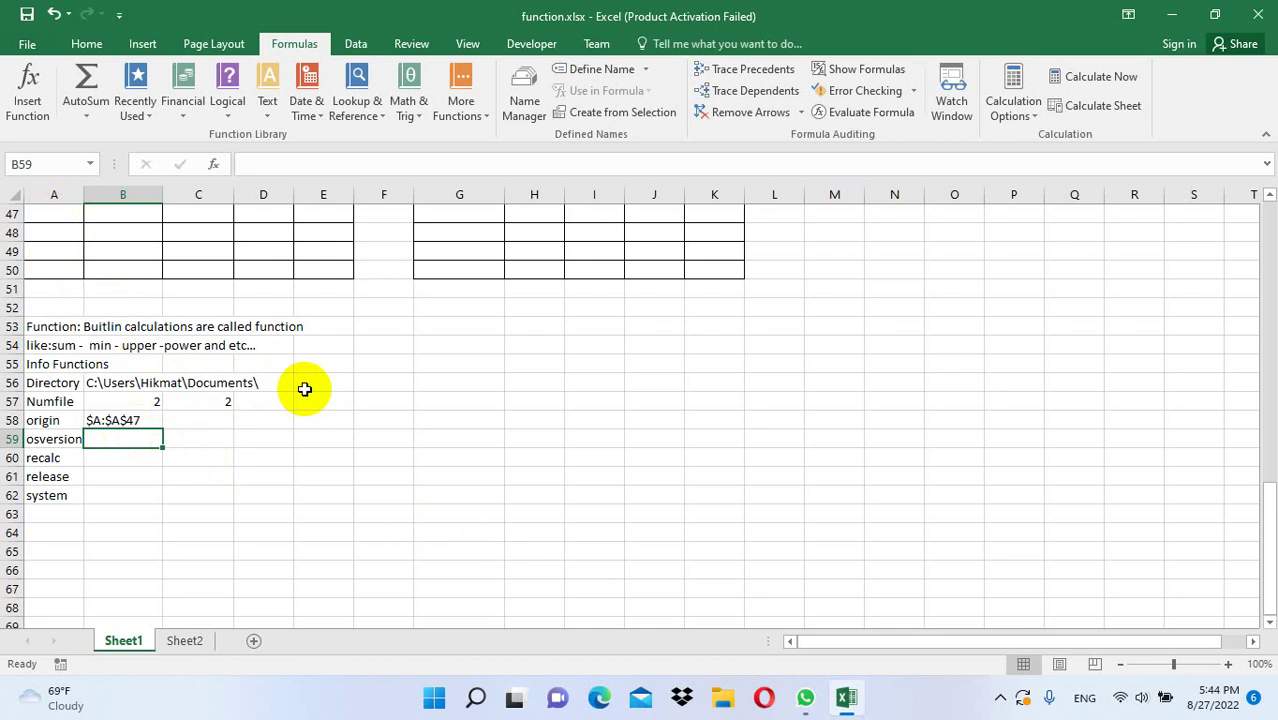
# - Enter =INFO("osversion") in B59, returning Windows (64-bit) NT :.00
pyautogui.write('=')
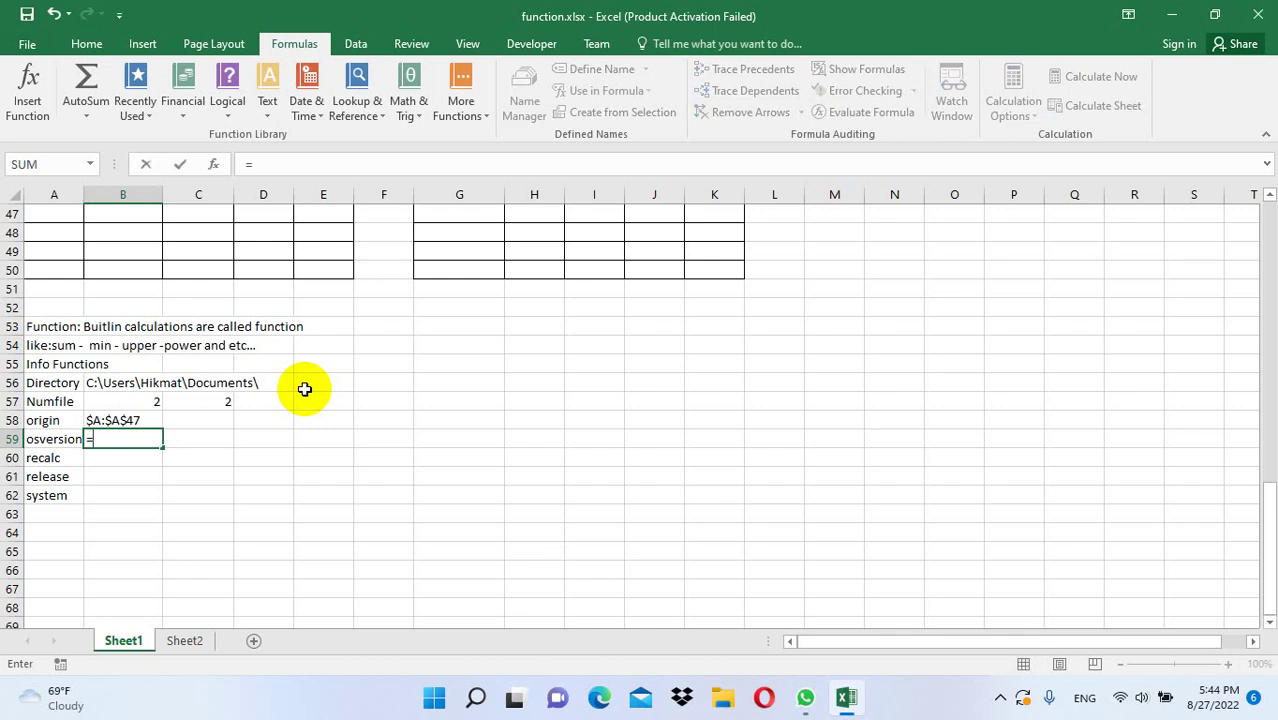
pyautogui.write('info(')
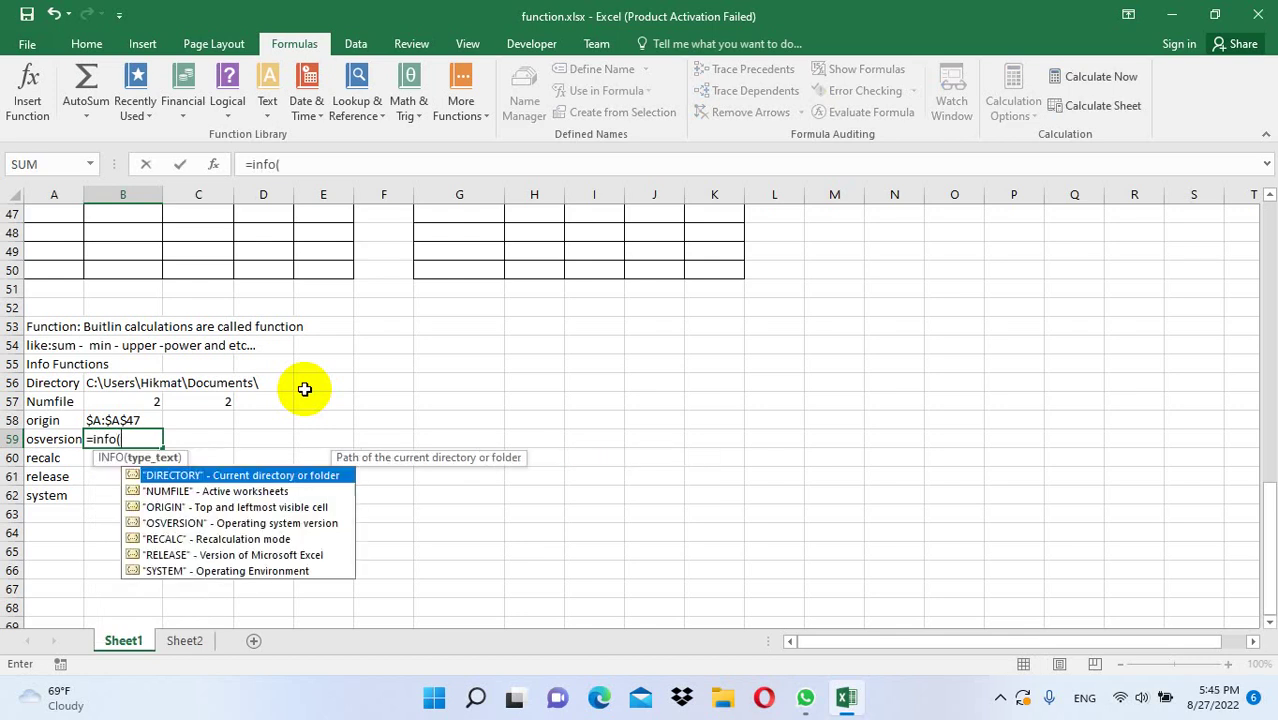
pyautogui.write('"os')
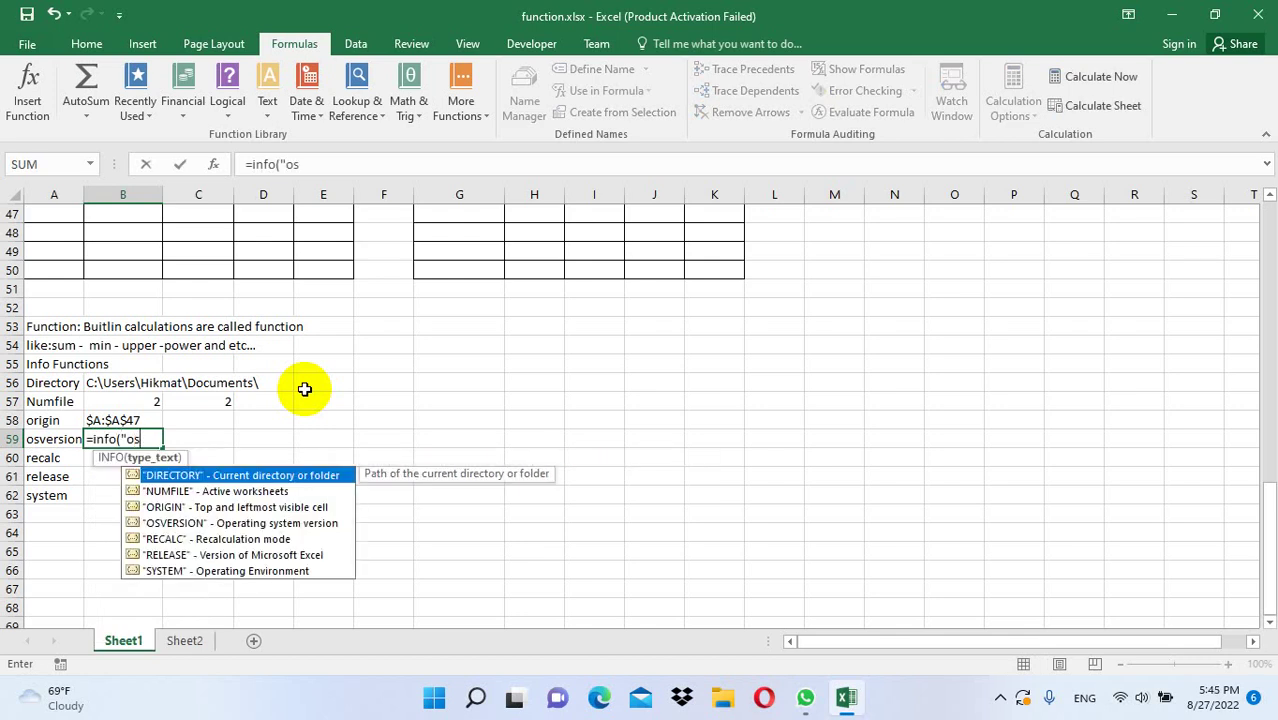
pyautogui.write('version')
pyautogui.write('")')
pyautogui.press('Return')
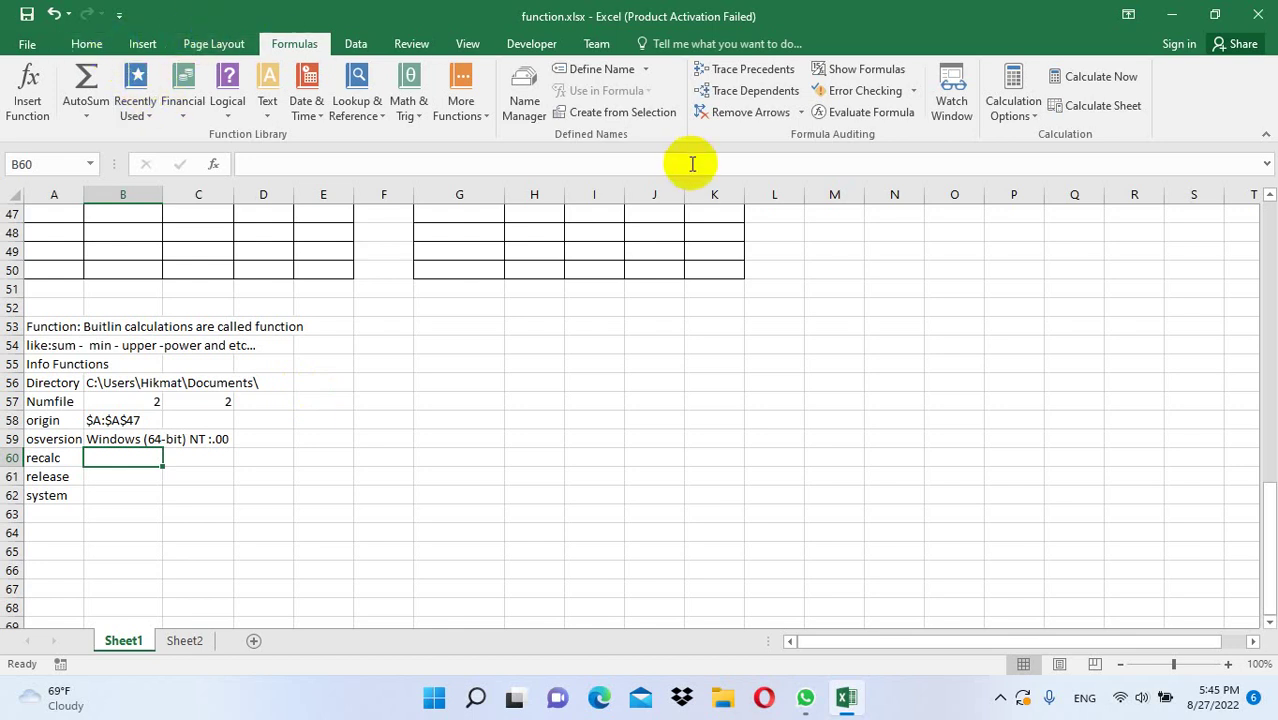
pyautogui.click(1018, 118)
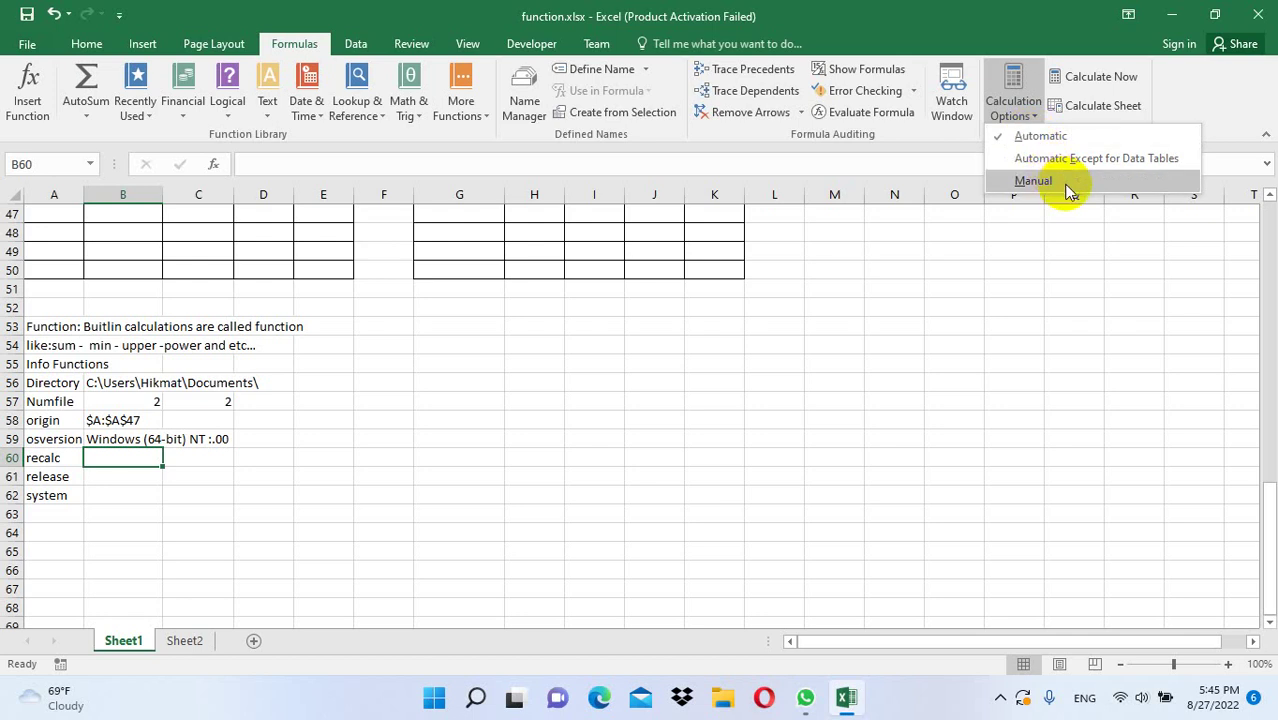
pyautogui.click(1004, 418)
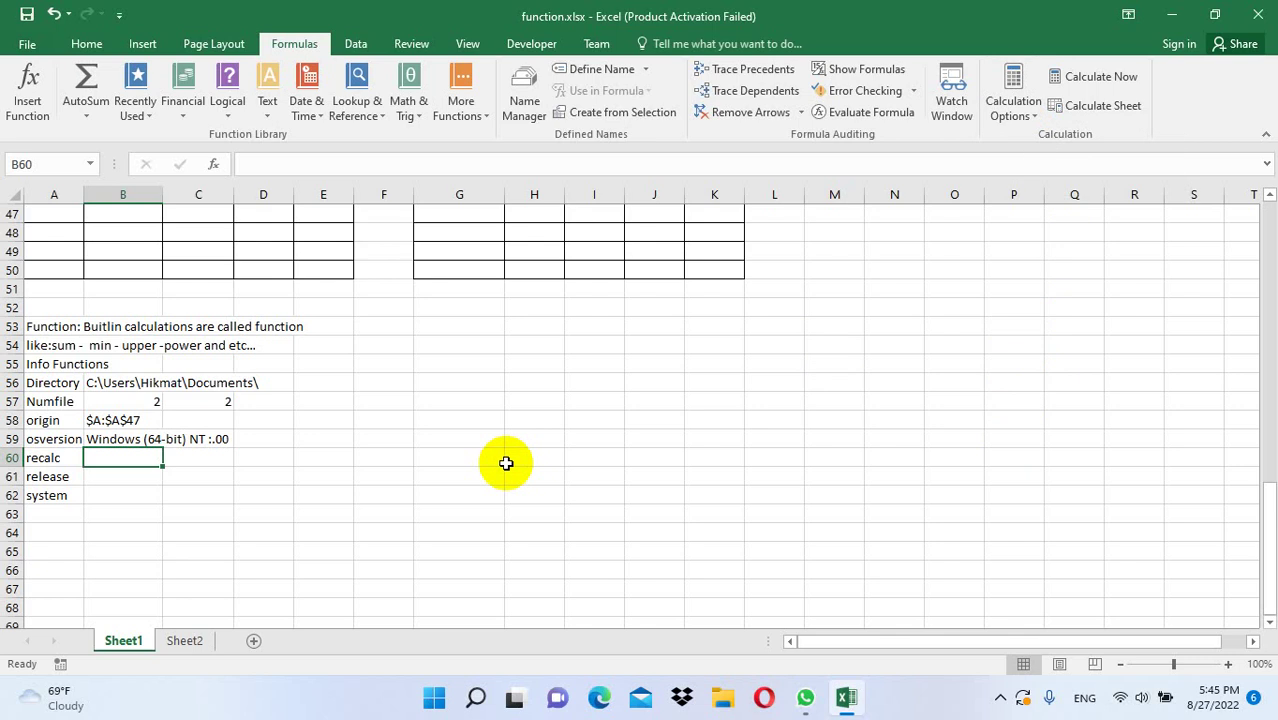
# - Enter =INFO("recalc") in B60, which returns Automatic
pyautogui.write('=in')
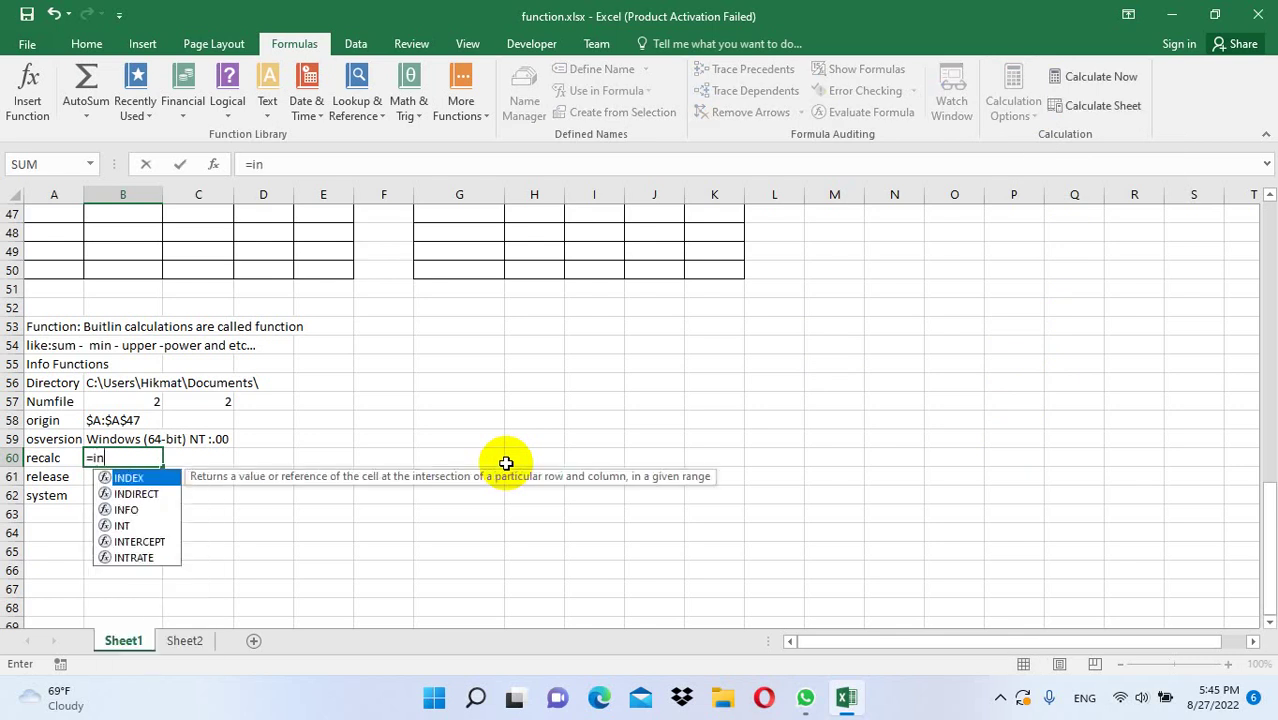
pyautogui.write('fo(')
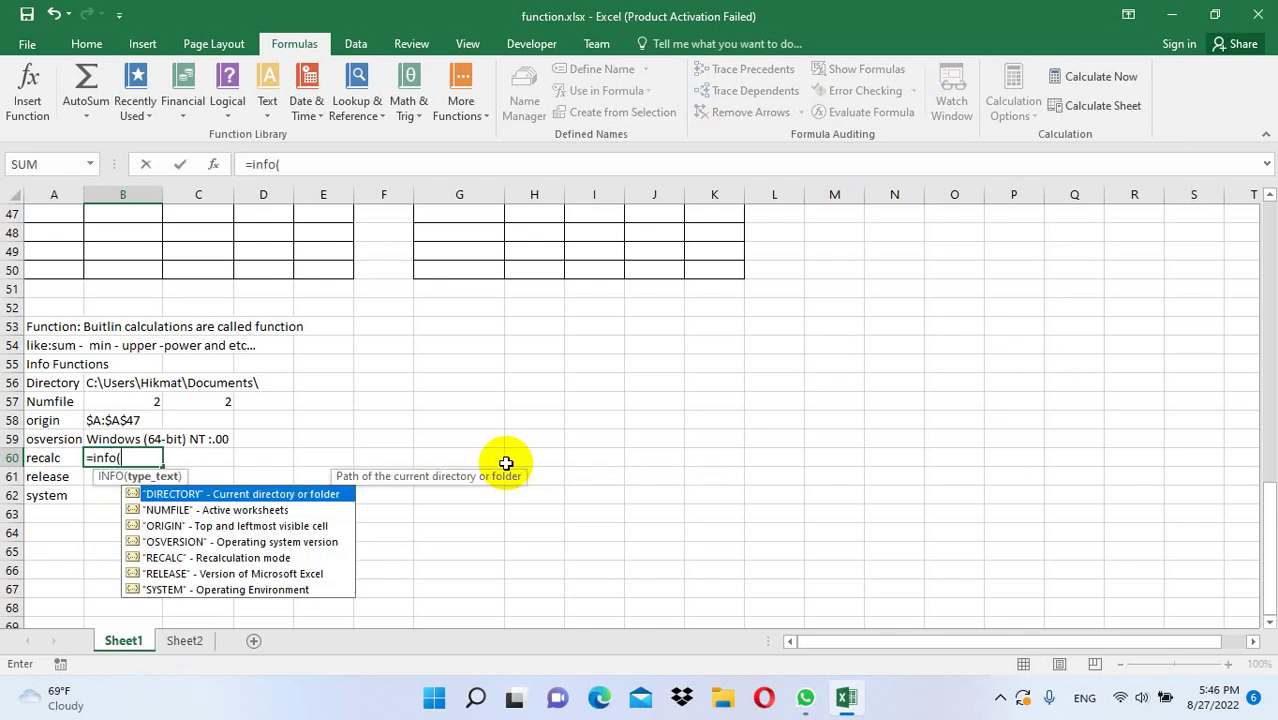
pyautogui.write('"re')
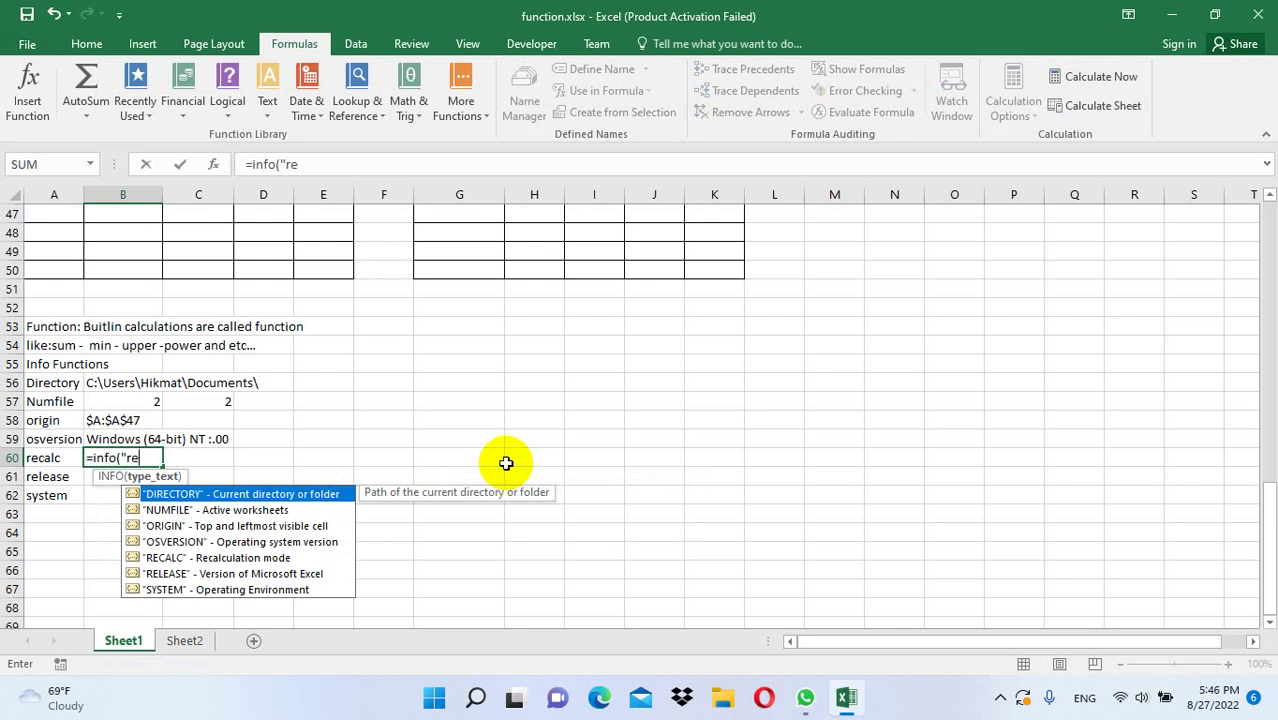
pyautogui.write('calc")')
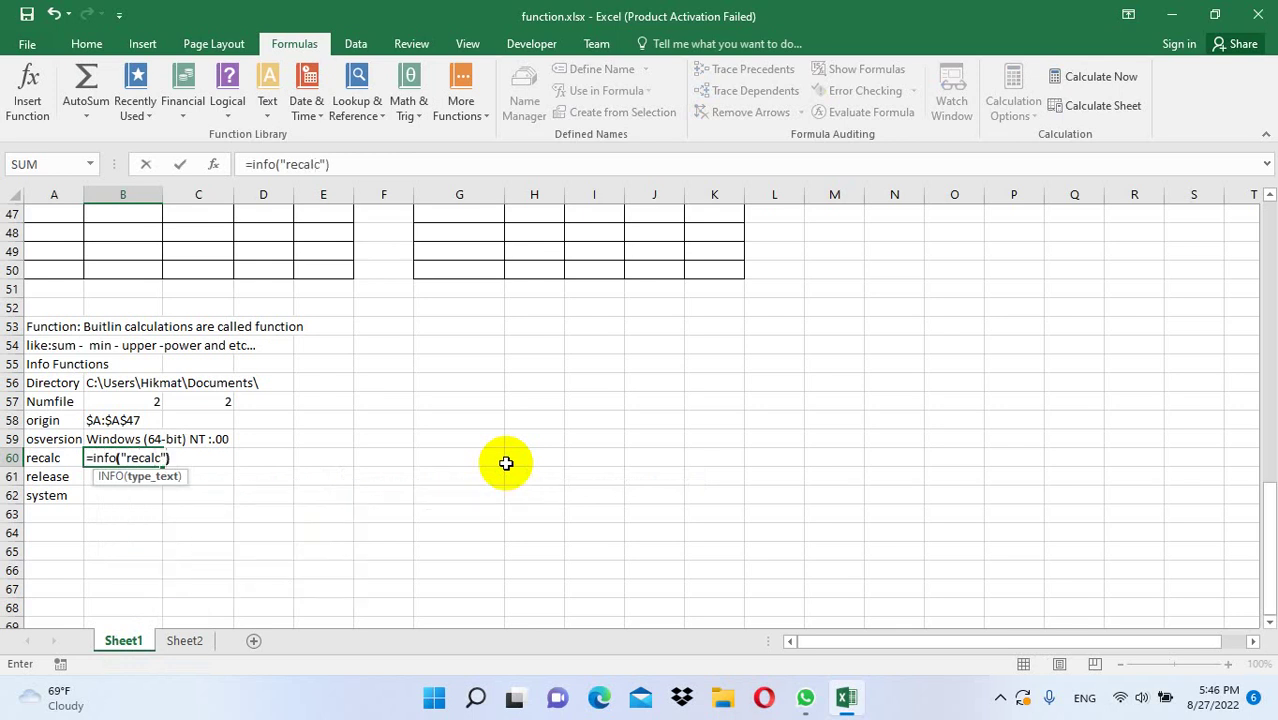
pyautogui.press('Return')
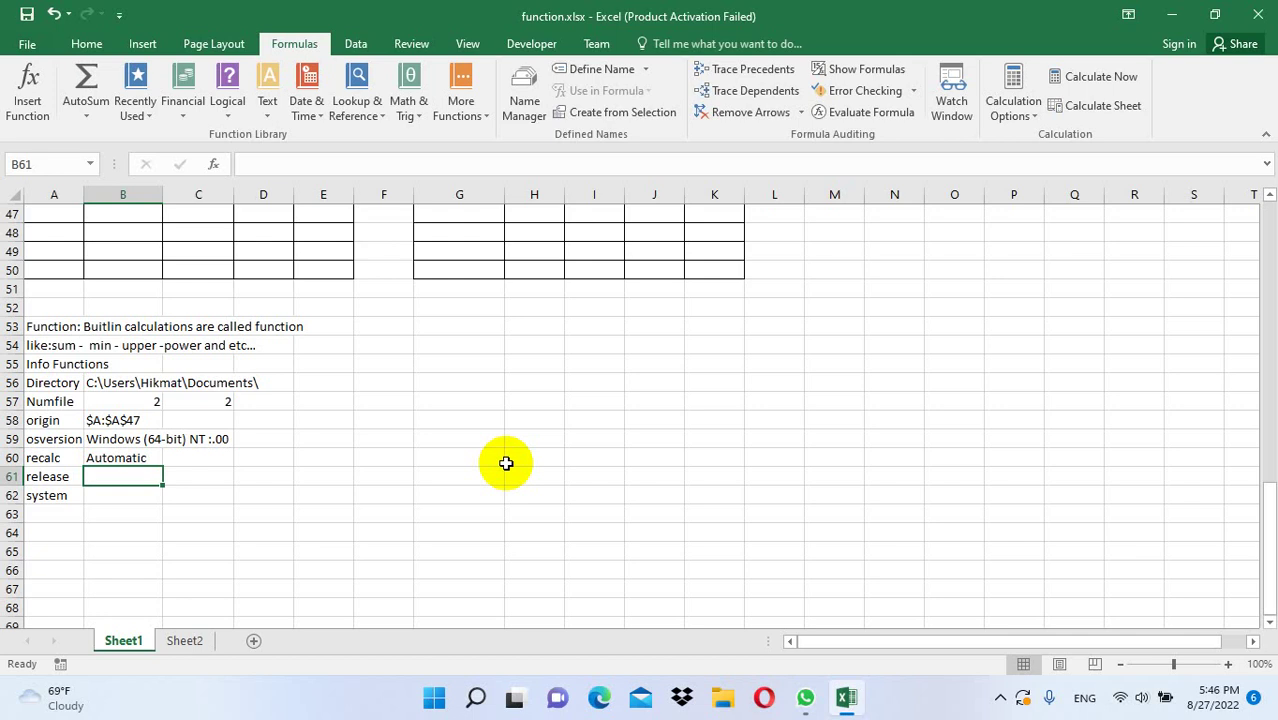
# - Enter =INFO("release") in B61 so it returns 16.0
pyautogui.write('=i')
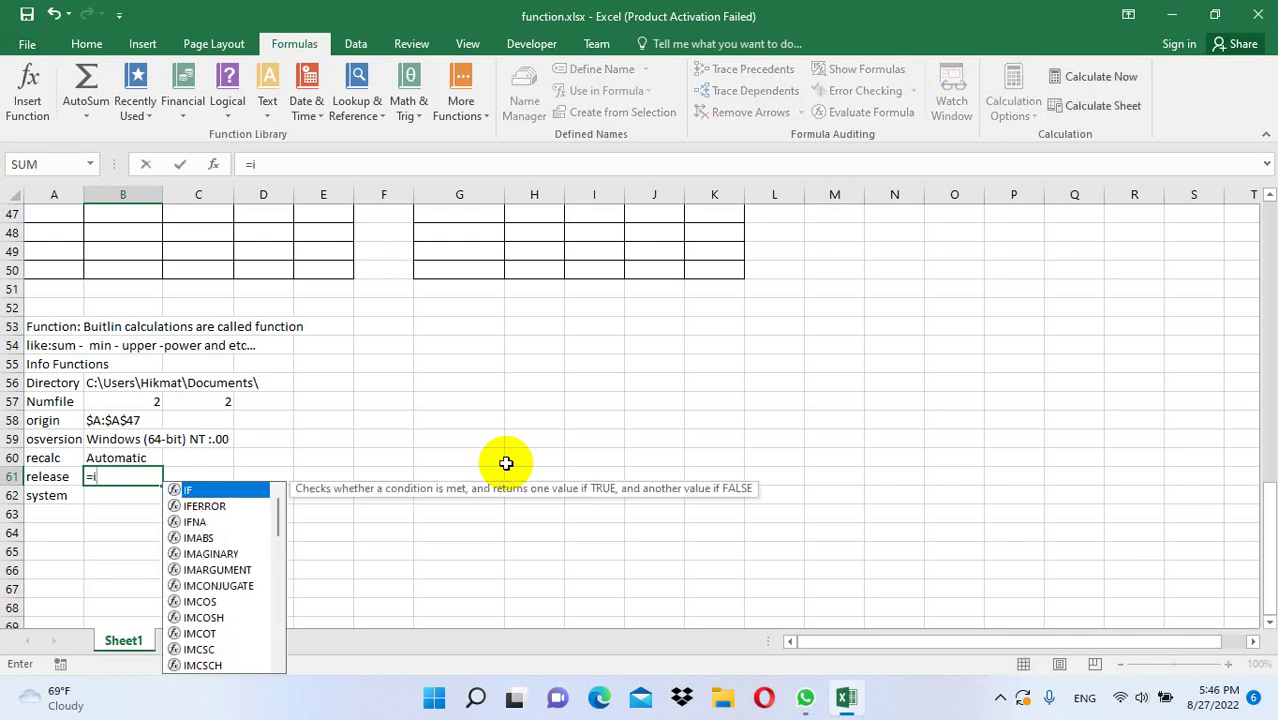
pyautogui.write('nfo(')
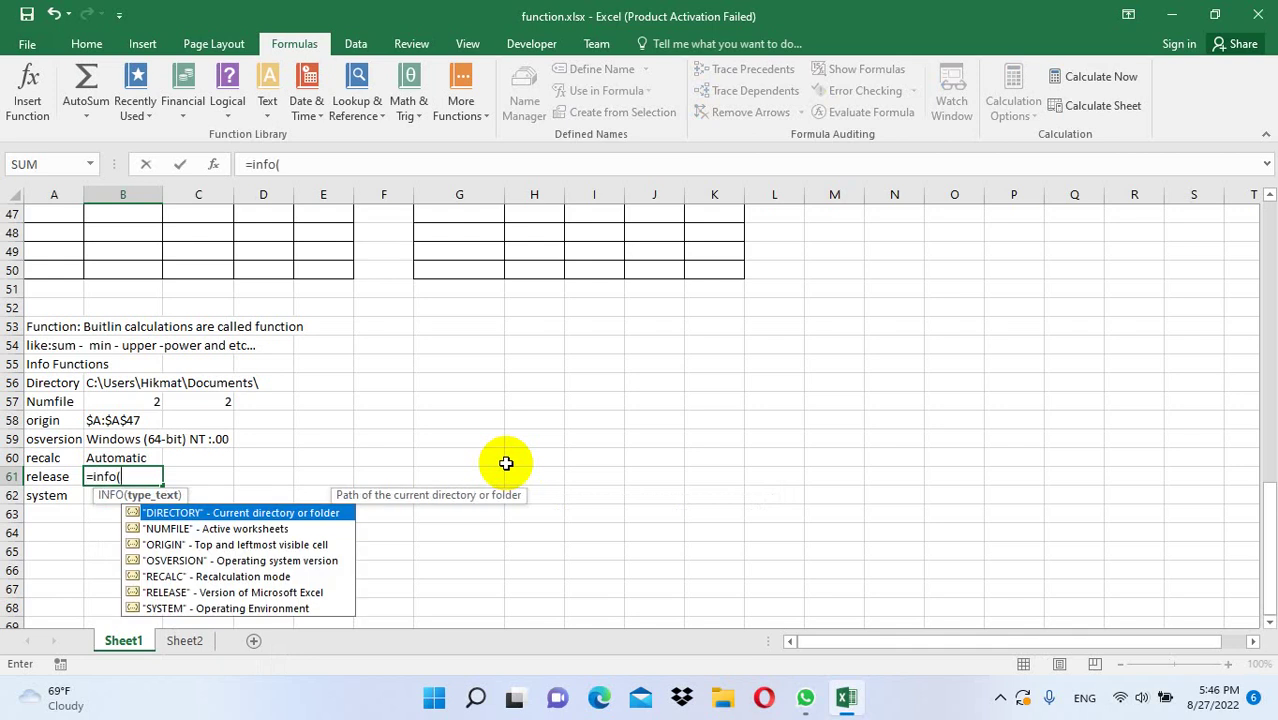
pyautogui.write('"r')
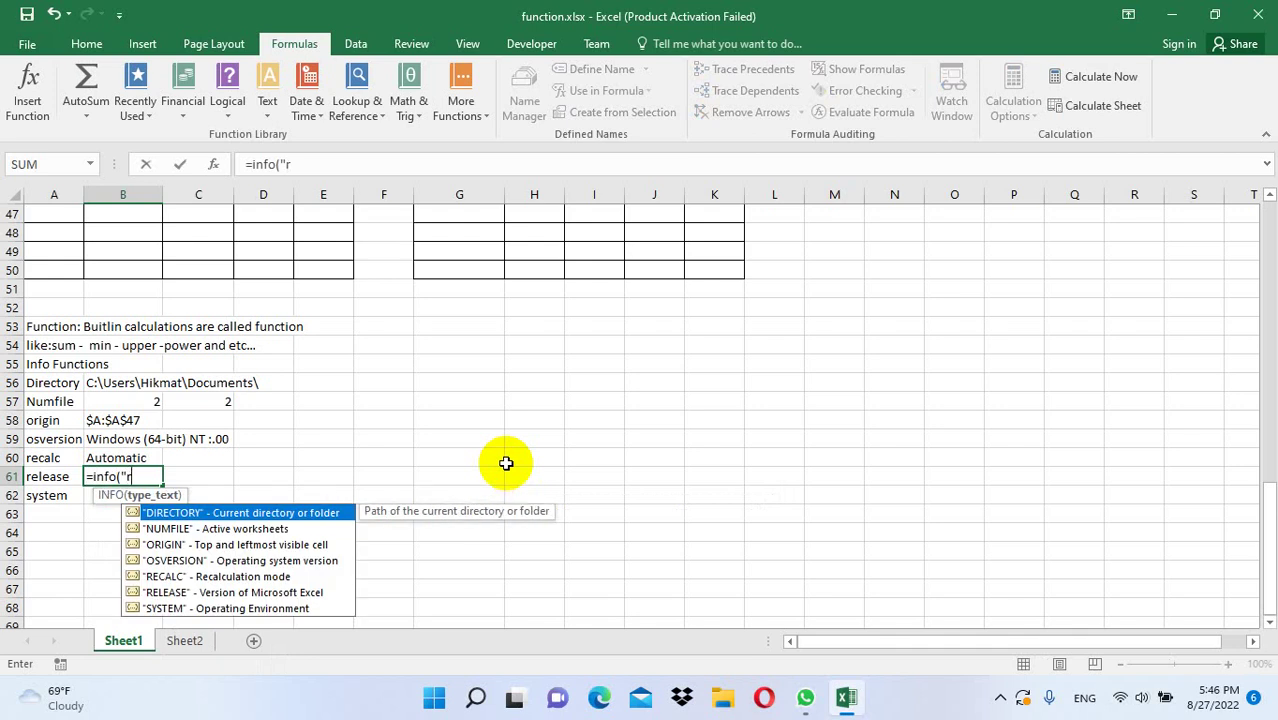
pyautogui.write('elease"')
pyautogui.press('Return')
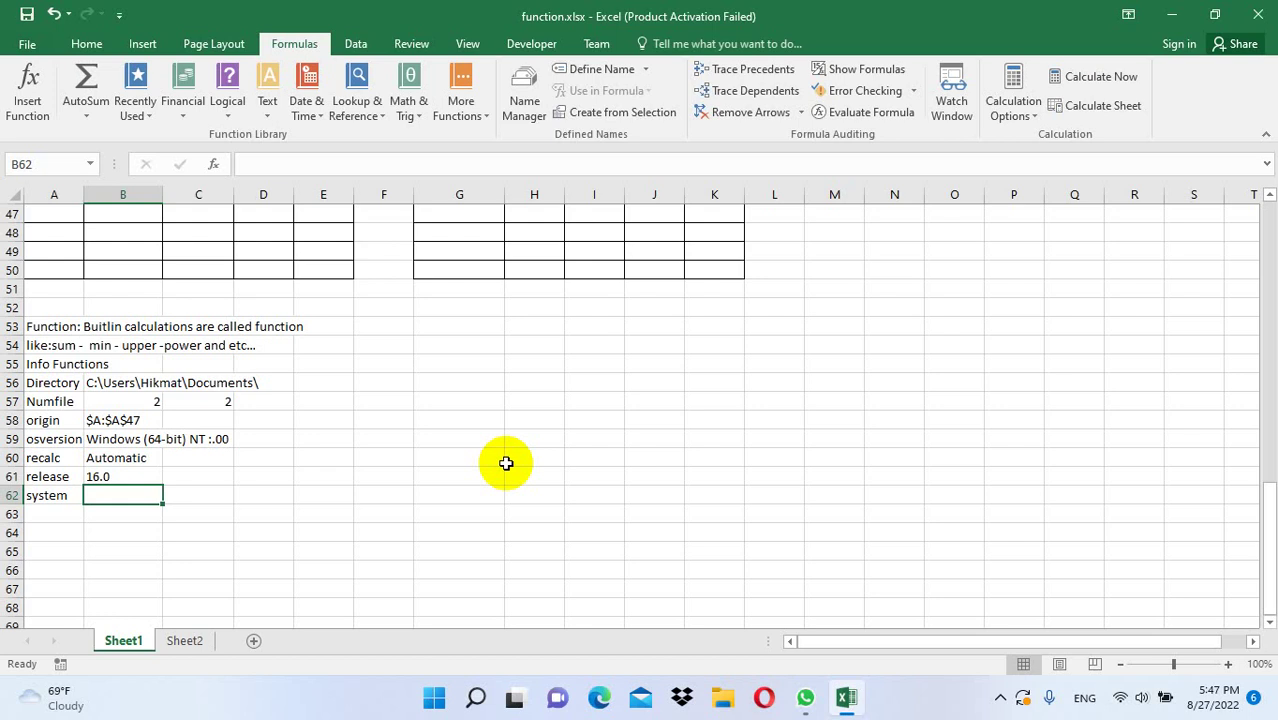
# - Enter =INFO("system") in B62 so it returns pcdos
pyautogui.write('=')
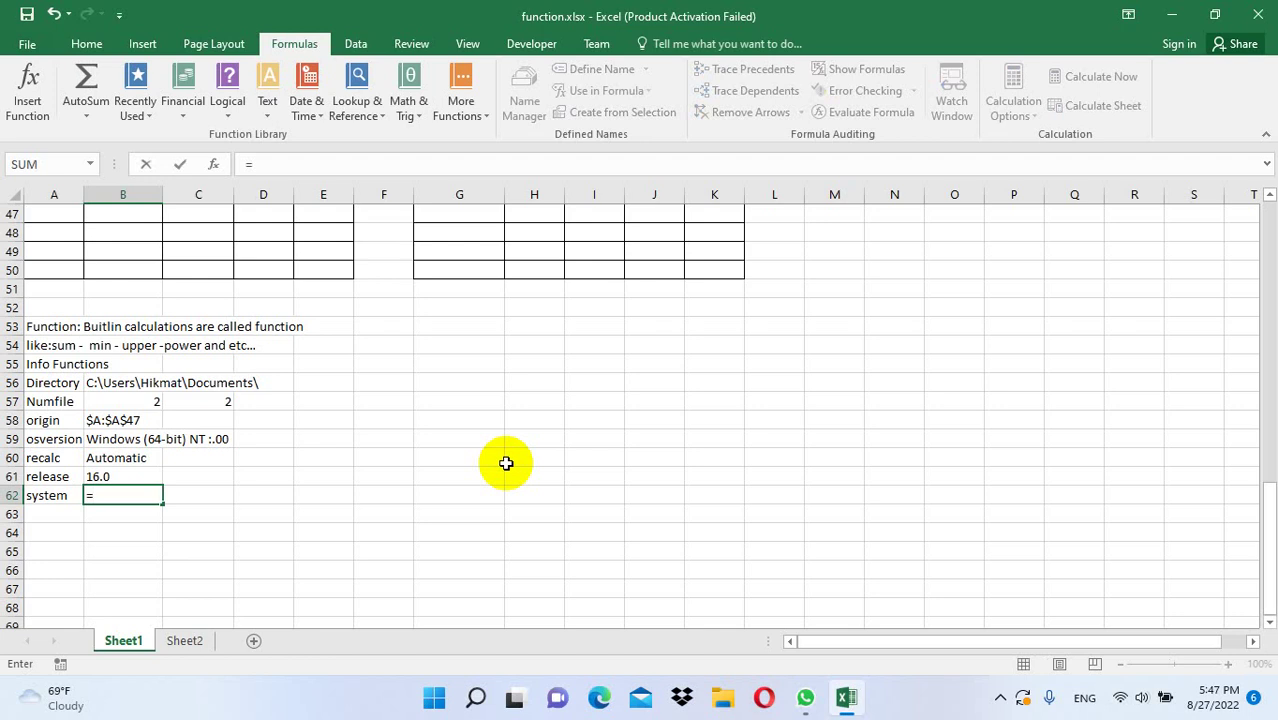
pyautogui.write('info')
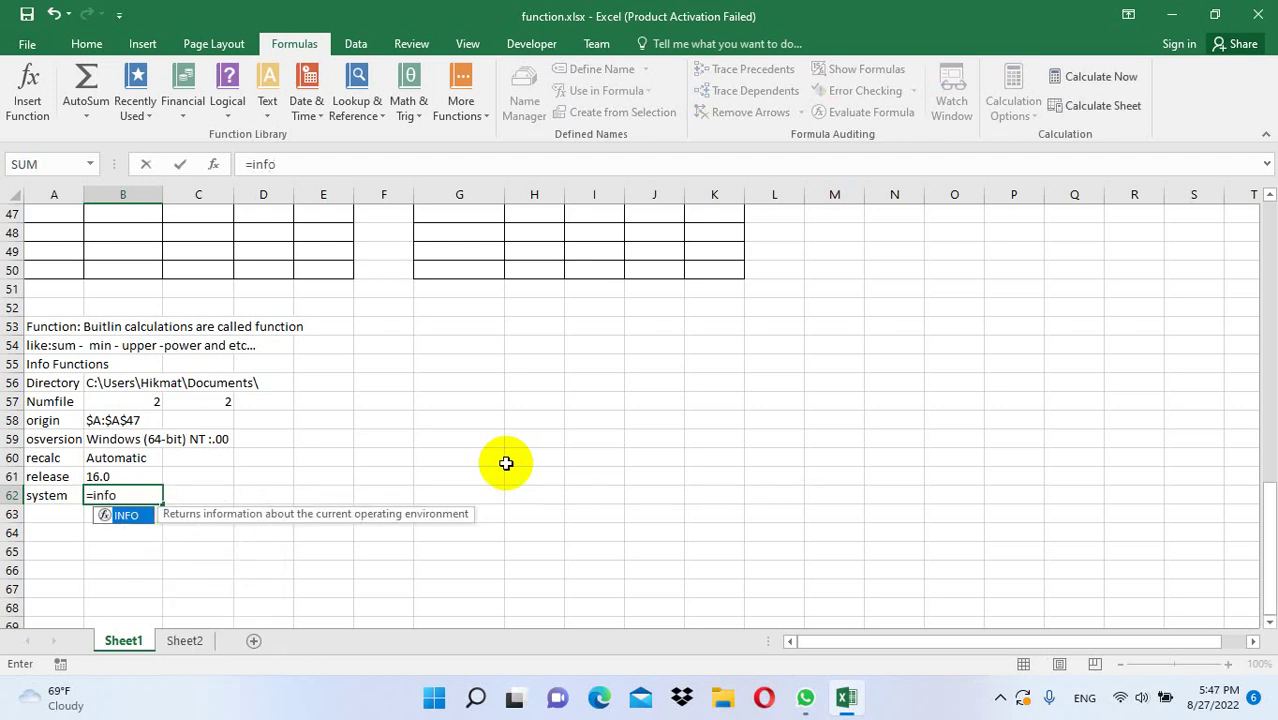
pyautogui.write('("')
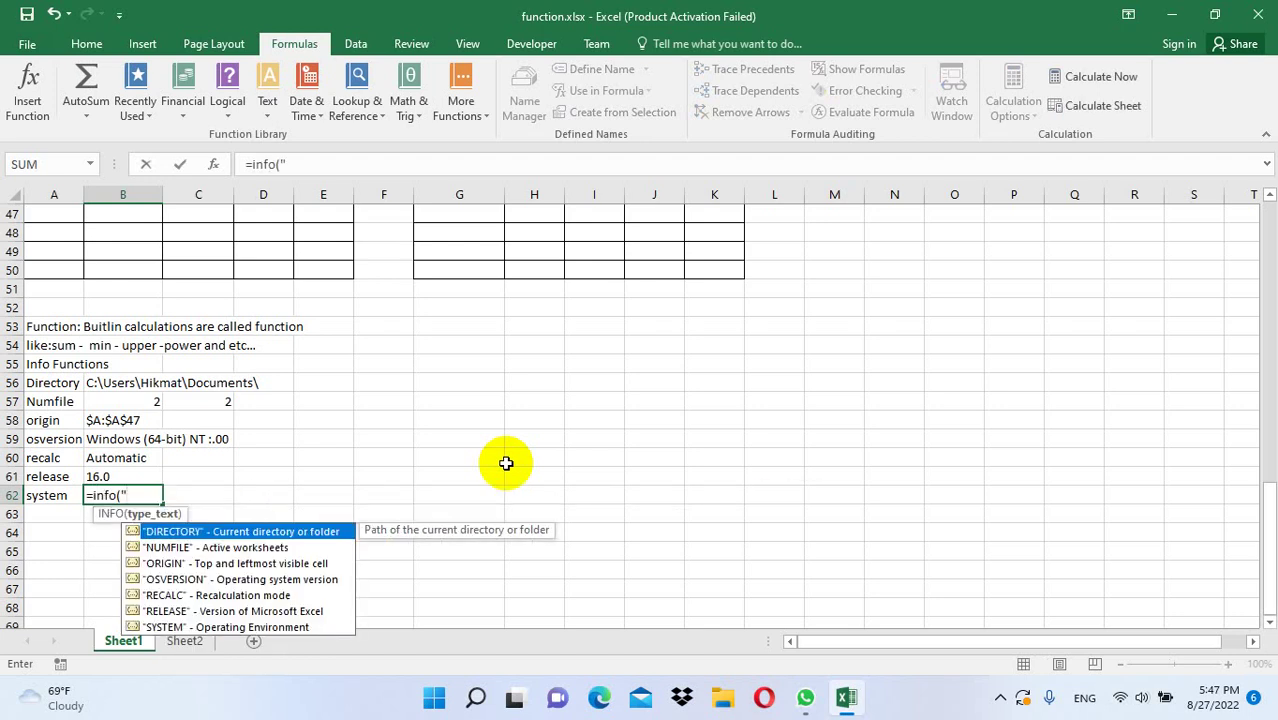
pyautogui.write('syst')
pyautogui.write('em")')
pyautogui.press('Return')
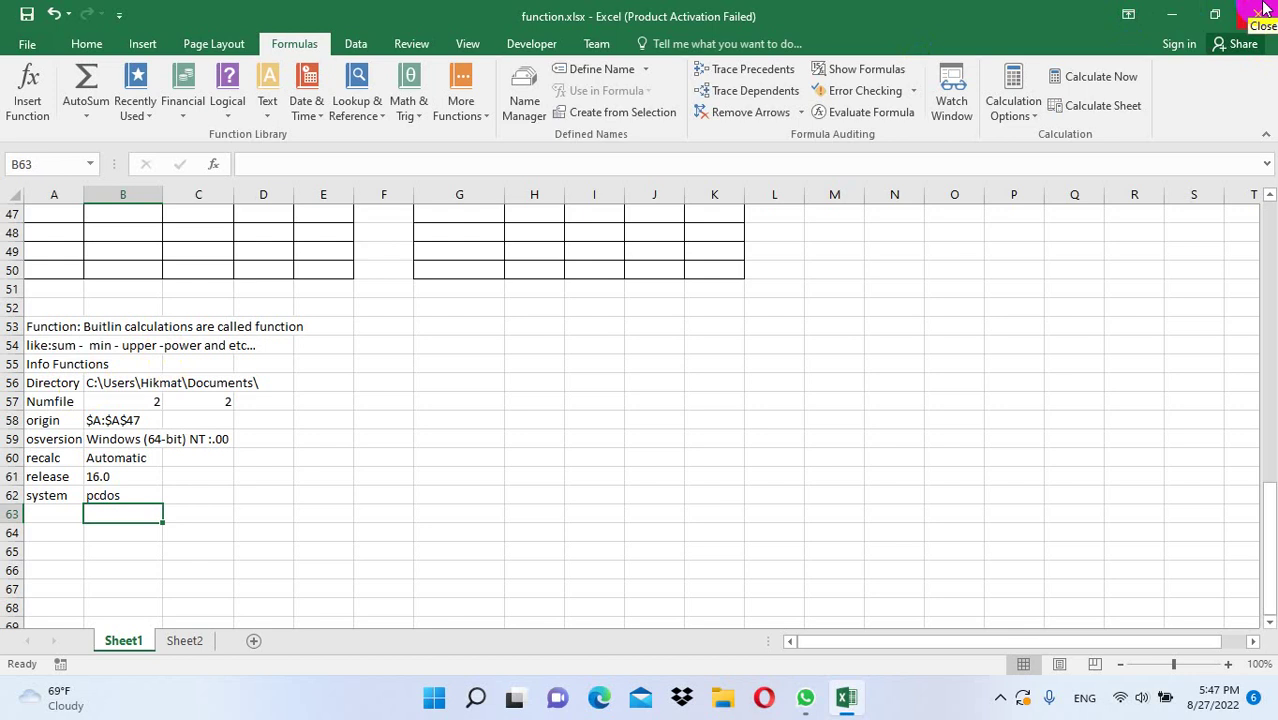
# - Close Excel, choosing Save at the prompt for function.xlsx
pyautogui.click(1263, 8)
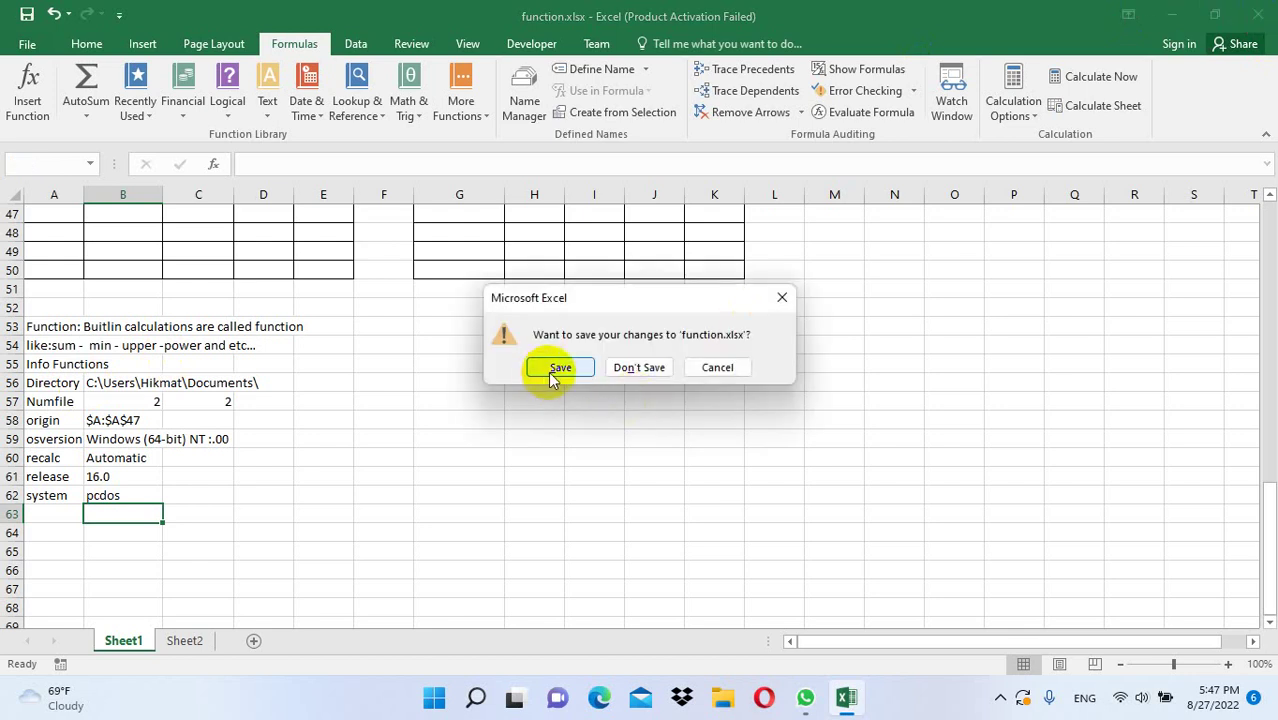
pyautogui.click(555, 370)
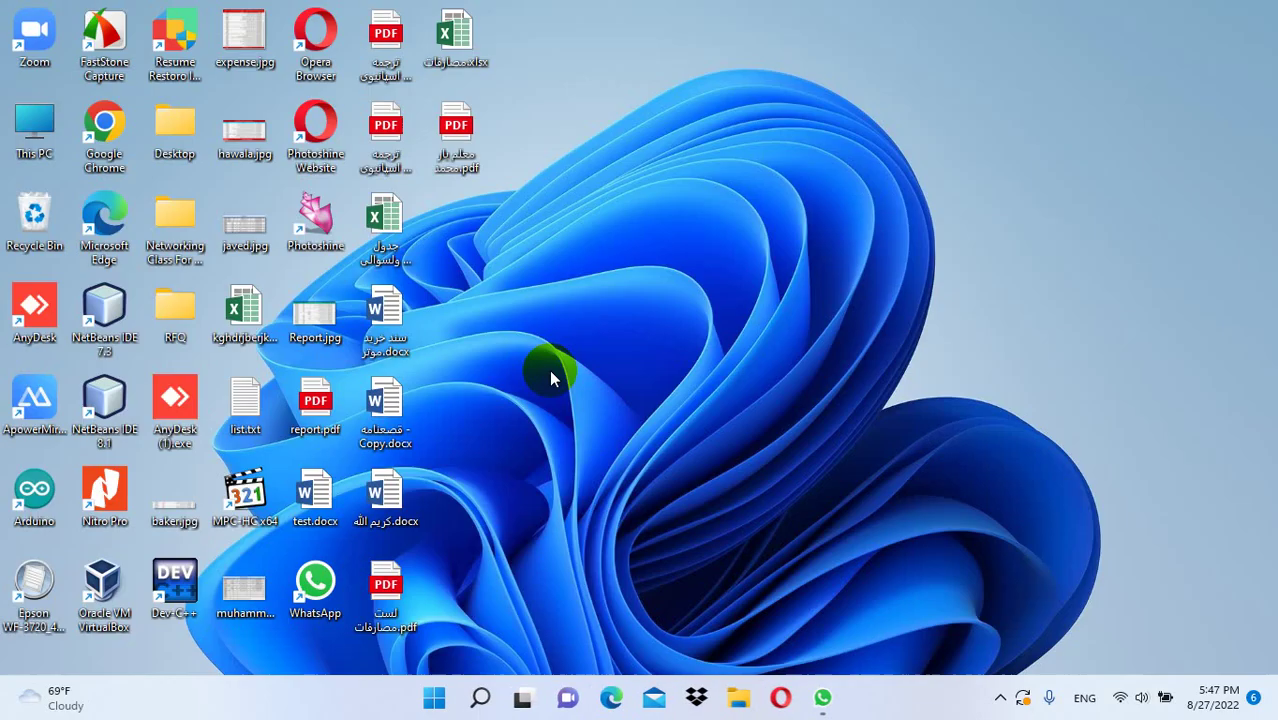